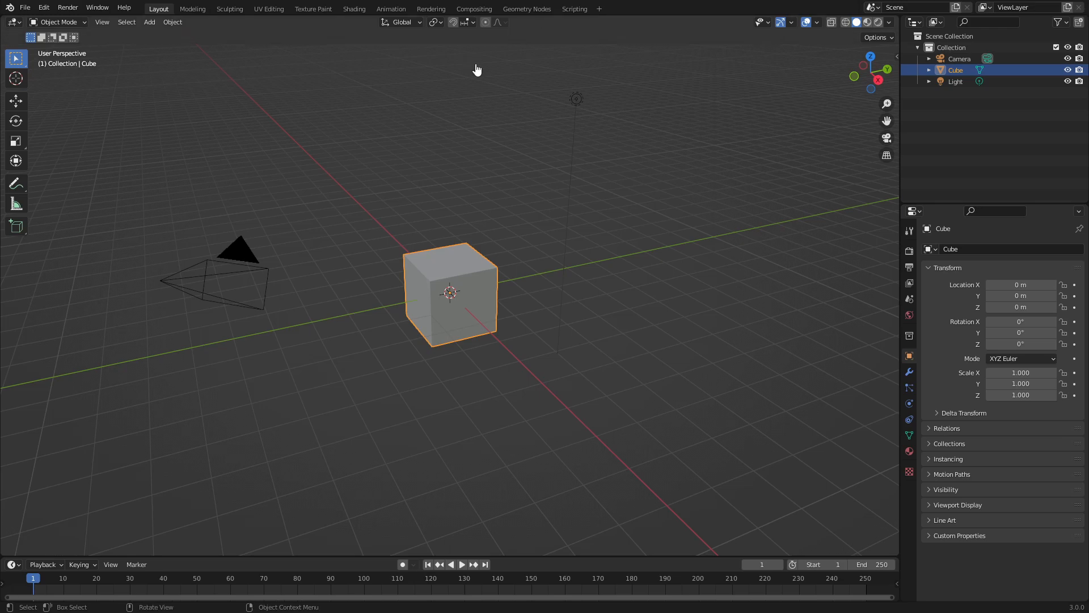
Delete the default camera, cube and light from the scene.
{"action": "key", "text": "a"}
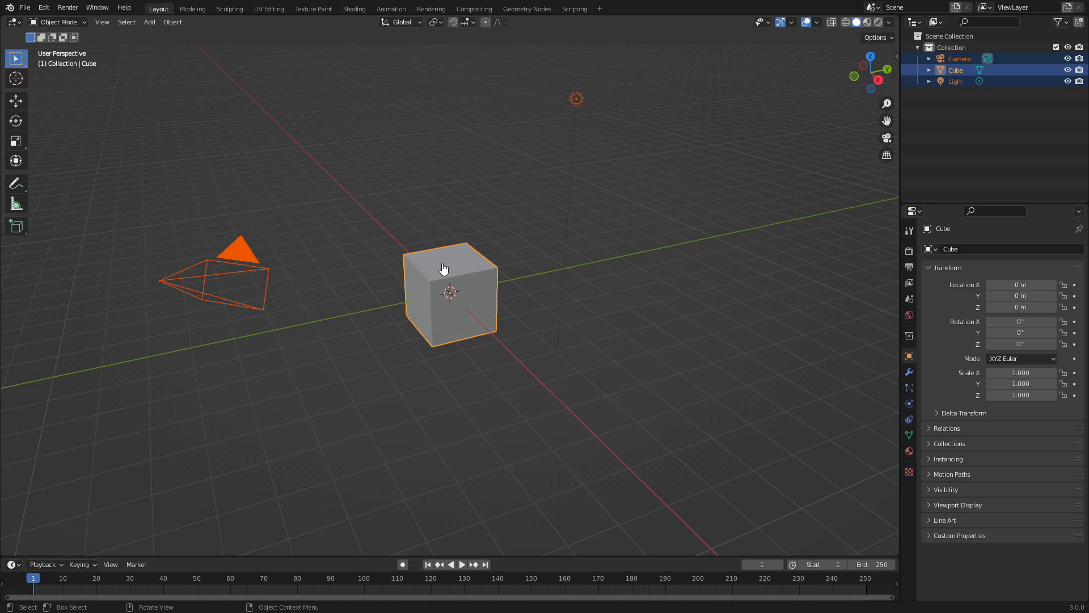
{"action": "key", "text": "Delete"}
{"action": "middle_click_drag", "start_coordinate": [431, 260], "coordinate": [501, 246]}
Add a mesh circle with N-Gon fill and scale it uniformly by about 6.41 as a ground disc.
{"action": "key", "text": "shift+a"}
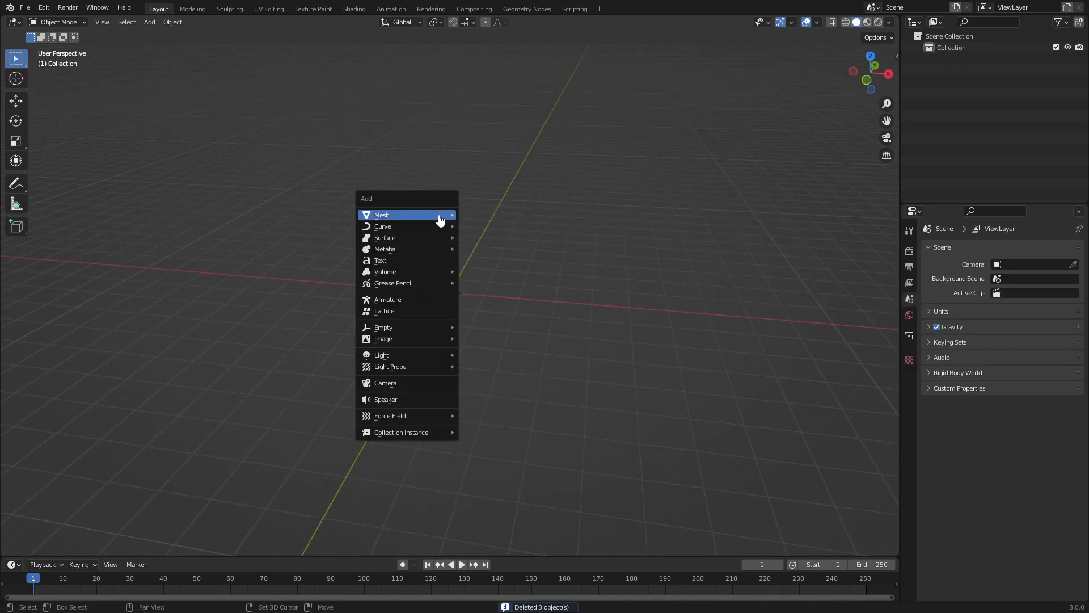
{"action": "mouse_move", "coordinate": [440, 219]}
{"action": "left_click", "coordinate": [515, 239]}
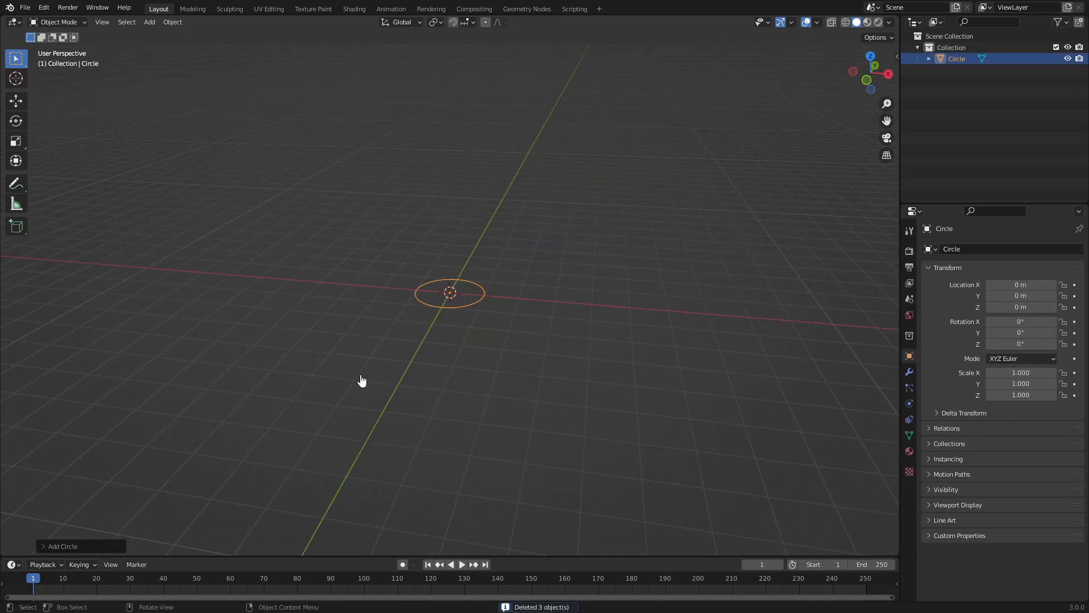
{"action": "left_click", "coordinate": [91, 544]}
{"action": "left_click", "coordinate": [147, 447]}
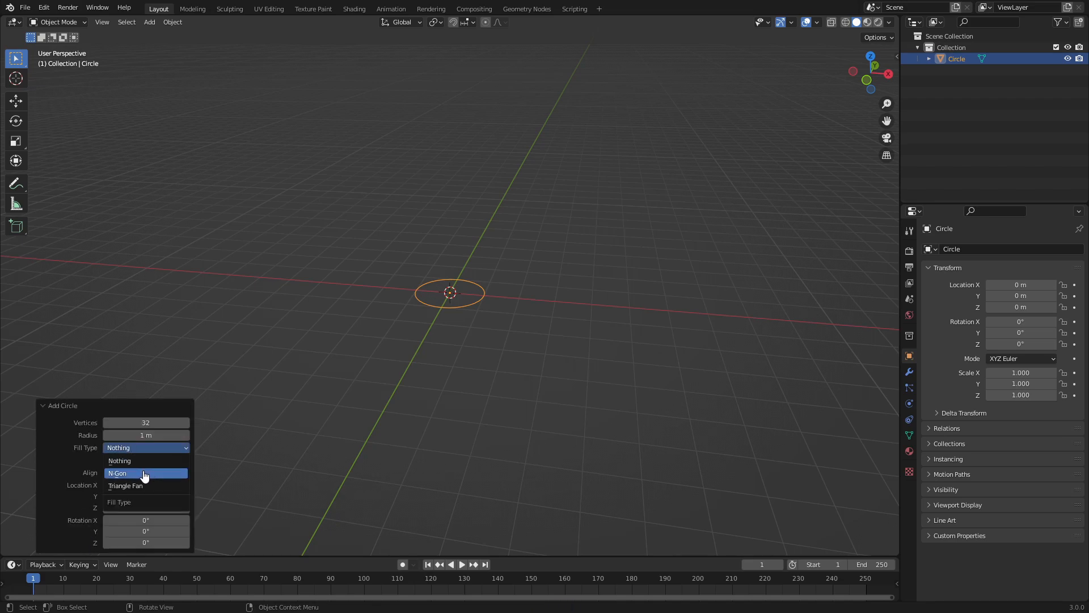
{"action": "left_click", "coordinate": [142, 460]}
{"action": "key", "text": "s"}
{"action": "left_click", "coordinate": [523, 357]}
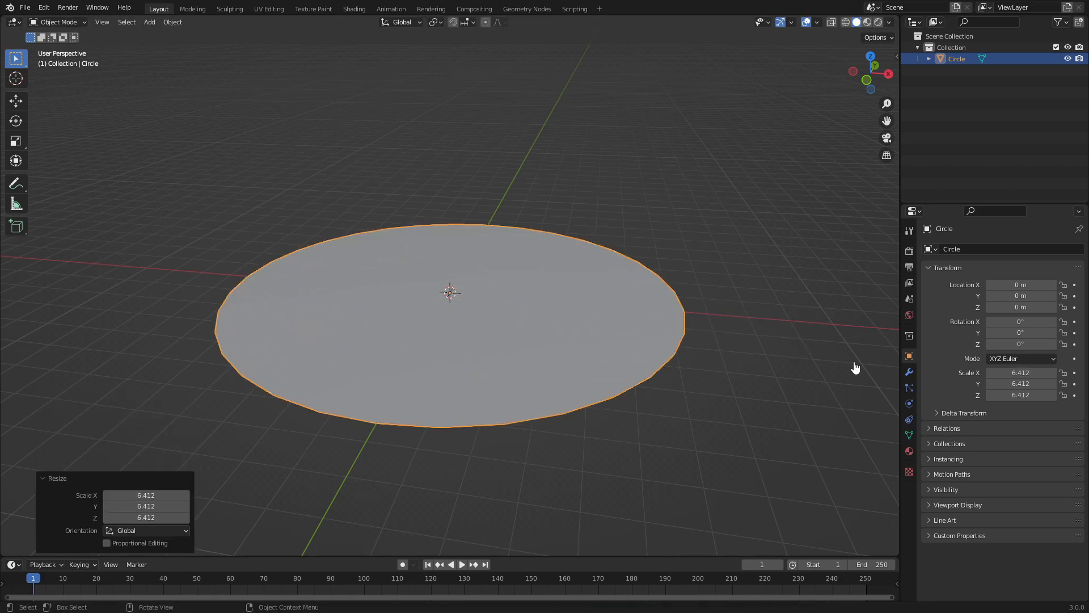
Add a Subdivision Surface modifier to the circle with 2 viewport levels.
{"action": "left_click", "coordinate": [909, 372]}
{"action": "left_click", "coordinate": [945, 249]}
{"action": "left_click", "coordinate": [822, 454]}
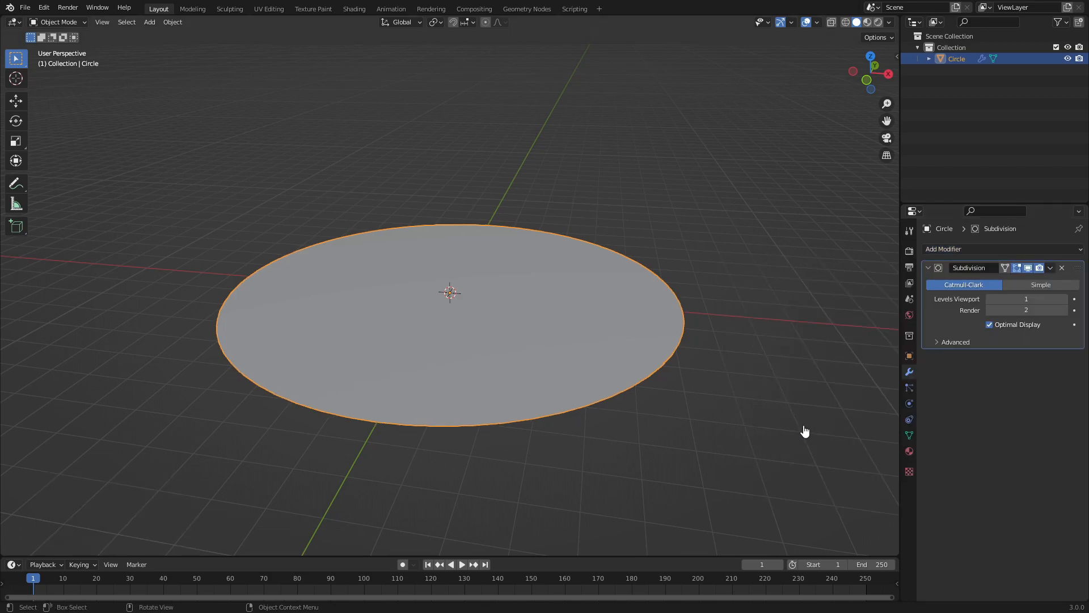
{"action": "middle_click_drag", "start_coordinate": [827, 441], "coordinate": [891, 368]}
{"action": "left_click", "coordinate": [1065, 299]}
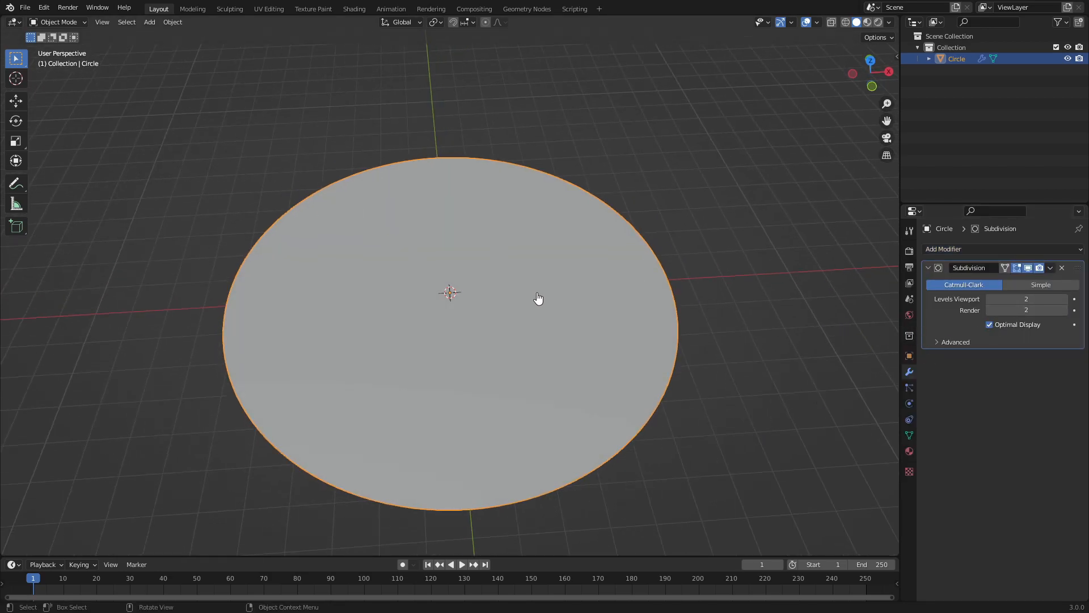
{"action": "key", "text": "shift+a"}
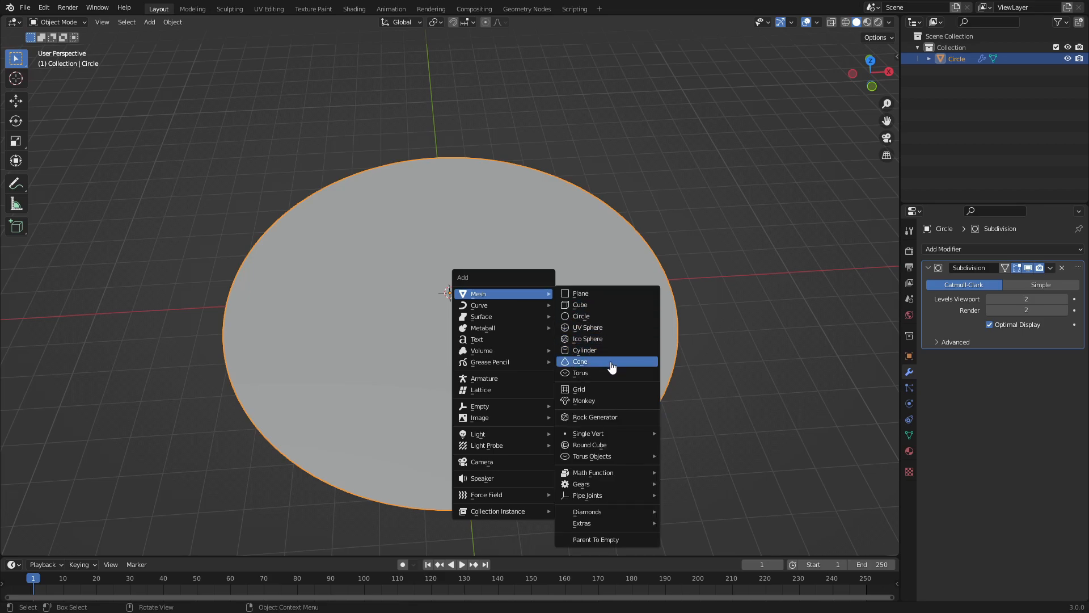
{"action": "left_click", "coordinate": [601, 350]}
{"action": "scroll", "coordinate": [624, 341], "scroll_direction": "up", "scroll_amount": 3}
{"action": "key", "text": "s"}
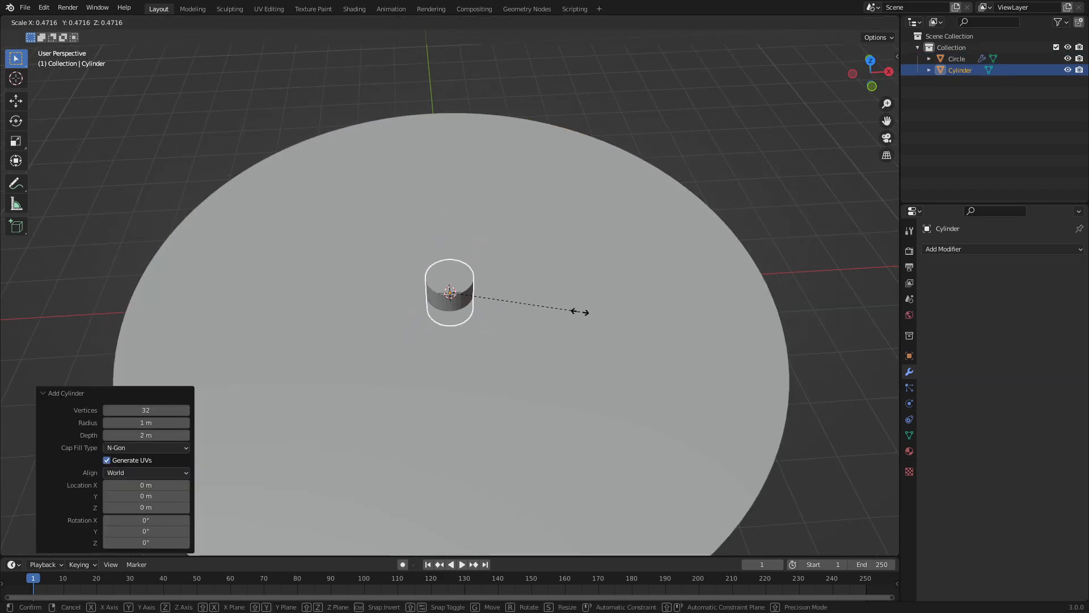
{"action": "left_click", "coordinate": [543, 309]}
{"action": "scroll", "coordinate": [475, 309], "scroll_direction": "up", "scroll_amount": 3}
{"action": "middle_click_drag", "start_coordinate": [476, 309], "coordinate": [647, 280]}
{"action": "key", "text": "g"}
{"action": "key", "text": "z"}
{"action": "left_click", "coordinate": [652, 278]}
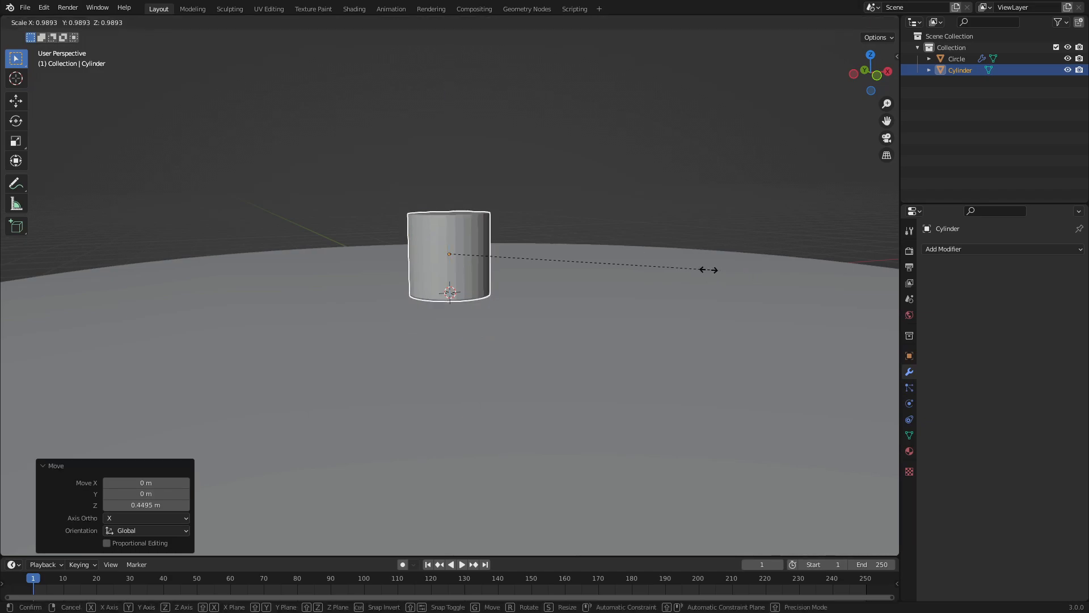
{"action": "key", "text": "s"}
{"action": "left_click", "coordinate": [613, 266]}
{"action": "key", "text": "g"}
{"action": "key", "text": "z"}
{"action": "left_click", "coordinate": [614, 270]}
{"action": "key", "text": "ctrl+z"}
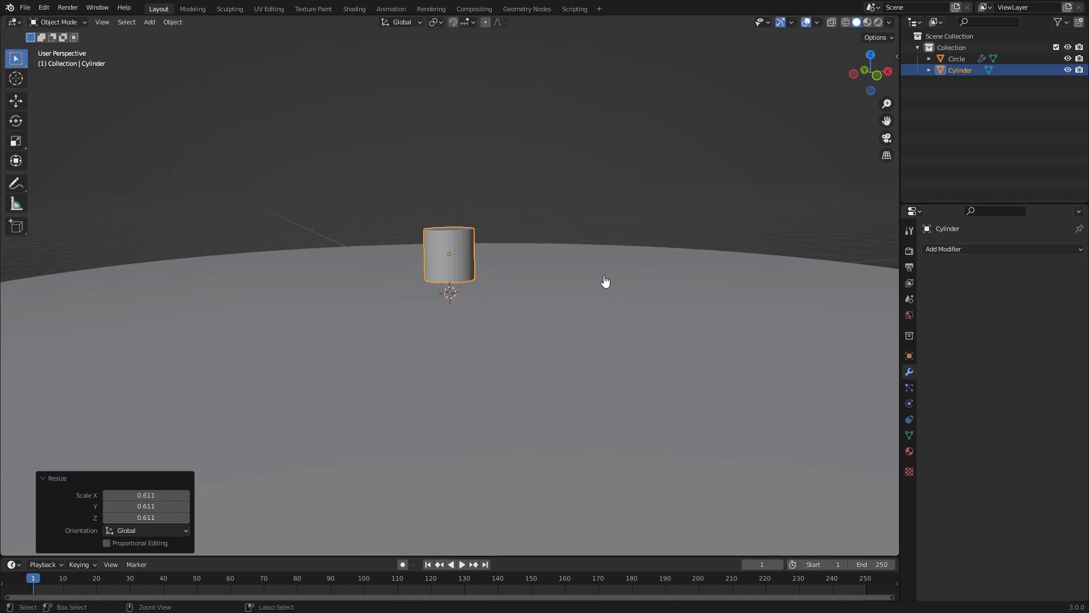
{"action": "key", "text": "ctrl+z"}
{"action": "key", "text": "ctrl+z"}
{"action": "key", "text": "ctrl+z"}
Add a mesh cylinder at the disc's centre and set it to 7 vertices.
{"action": "key", "text": "shift+a"}
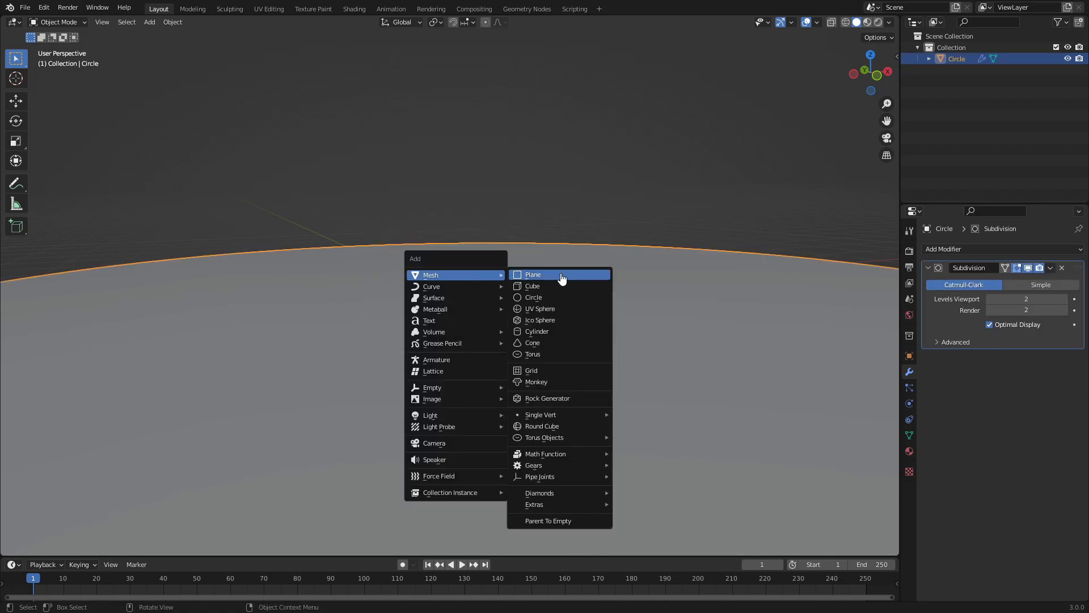
{"action": "left_click", "coordinate": [554, 331]}
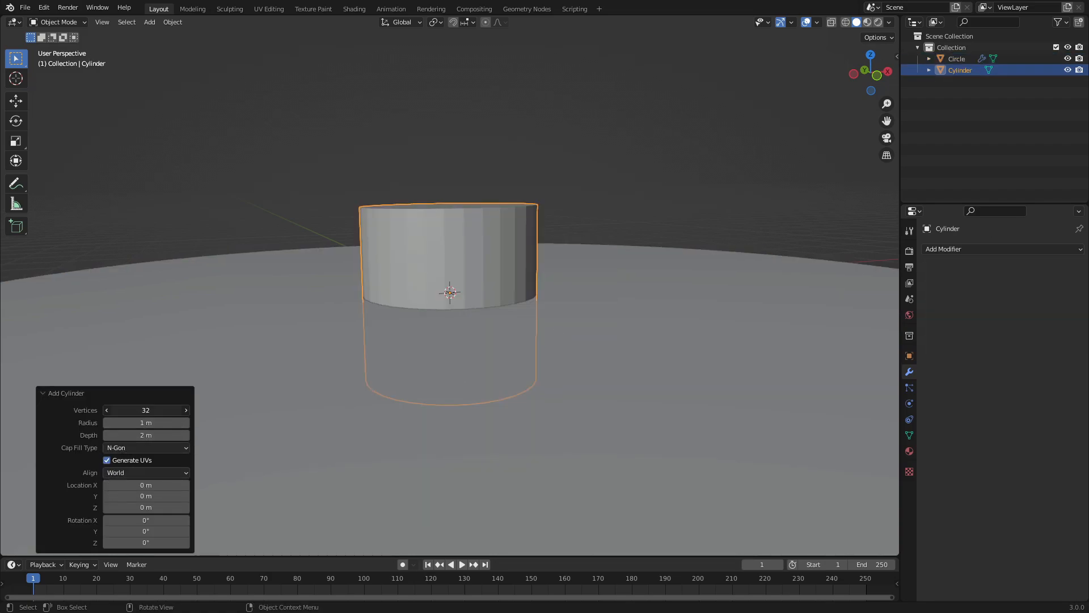
{"action": "left_click", "coordinate": [146, 411]}
{"action": "type", "text": "16"}
{"action": "key", "text": "Return"}
{"action": "left_click", "coordinate": [152, 408]}
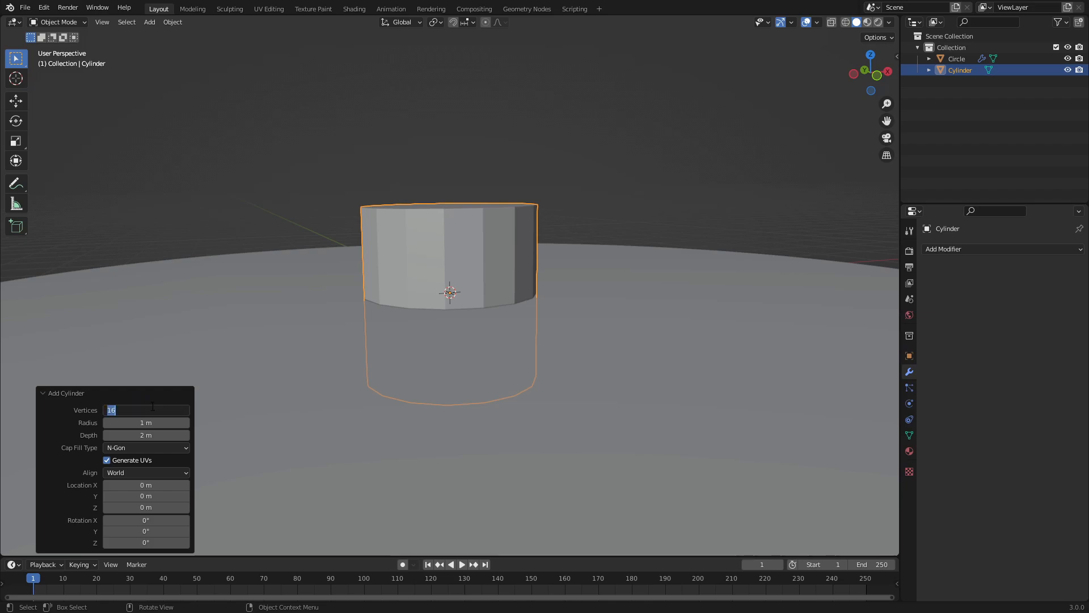
{"action": "type", "text": "7"}
{"action": "key", "text": "Return"}
{"action": "middle_click_drag", "start_coordinate": [552, 328], "coordinate": [559, 377]}
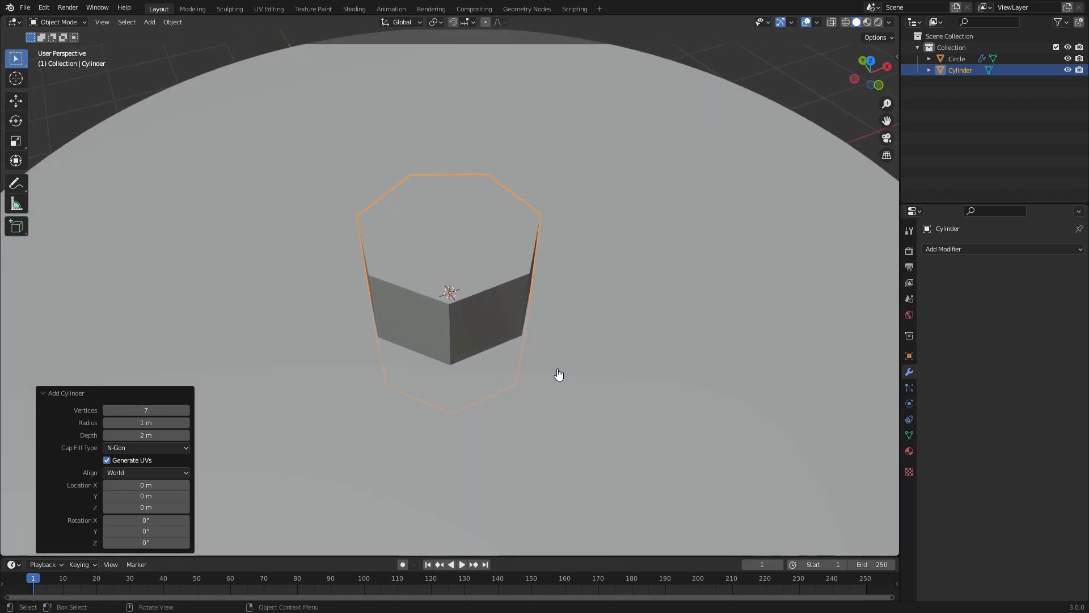
Try higher and lower vertex counts on the new cylinder and return it to 7.
{"action": "left_click", "coordinate": [188, 409]}
{"action": "middle_click_drag", "start_coordinate": [381, 338], "coordinate": [544, 319]}
{"action": "left_click", "coordinate": [106, 412]}
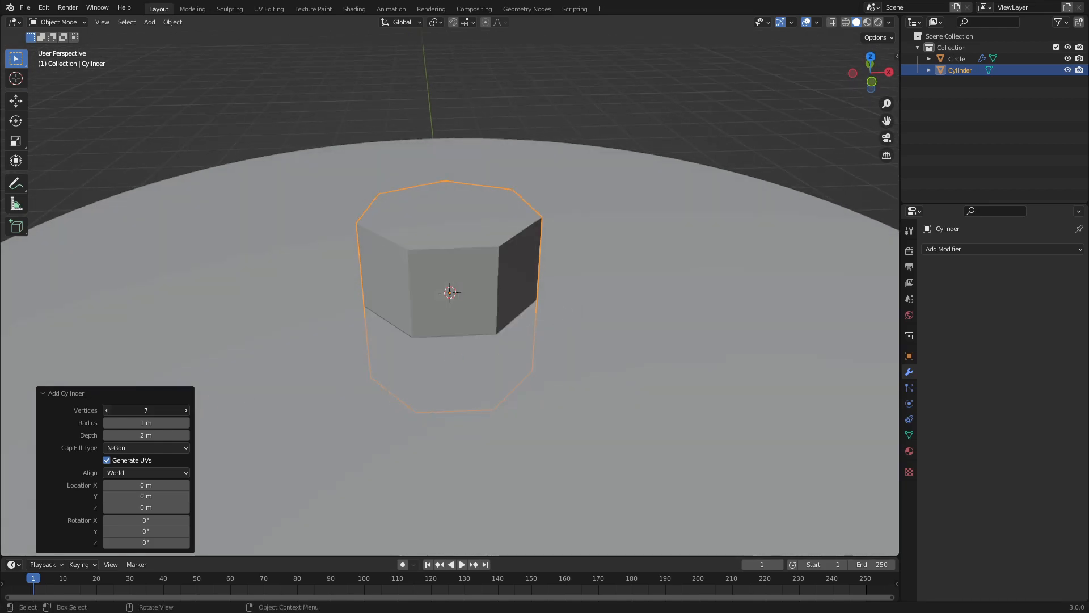
{"action": "left_click", "coordinate": [106, 411]}
{"action": "left_click", "coordinate": [106, 411]}
{"action": "left_click", "coordinate": [185, 409]}
{"action": "left_click", "coordinate": [185, 410]}
Scale the cylinder uniformly to about 0.418 and raise it about 0.33 m along Z.
{"action": "middle_click_drag", "start_coordinate": [567, 340], "coordinate": [597, 314]}
{"action": "key", "text": "s"}
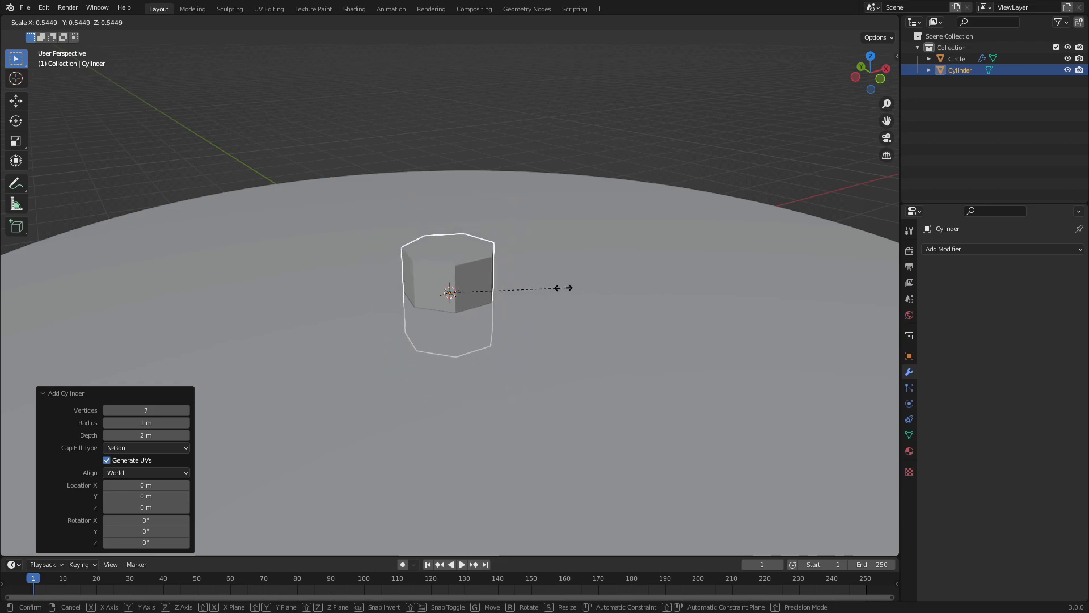
{"action": "left_click", "coordinate": [539, 296]}
{"action": "key", "text": "g"}
{"action": "key", "text": "z"}
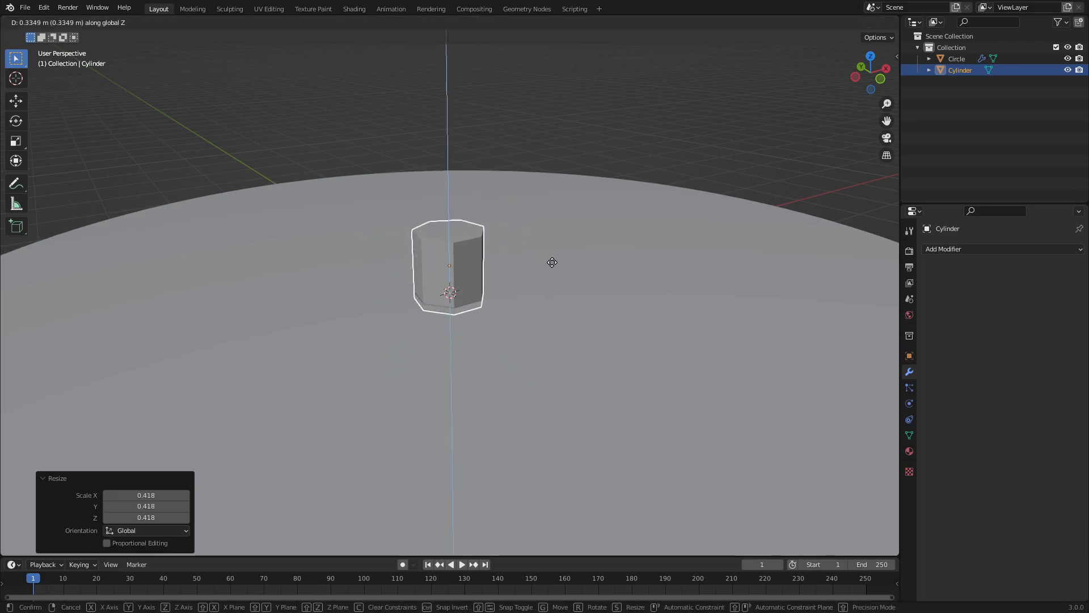
{"action": "left_click", "coordinate": [552, 261]}
Stretch the cylinder along Z by about 1.78 and raise it above the disc.
{"action": "key", "text": "s"}
{"action": "key", "text": "z"}
{"action": "left_click", "coordinate": [725, 214]}
{"action": "key", "text": "g"}
{"action": "key", "text": "z"}
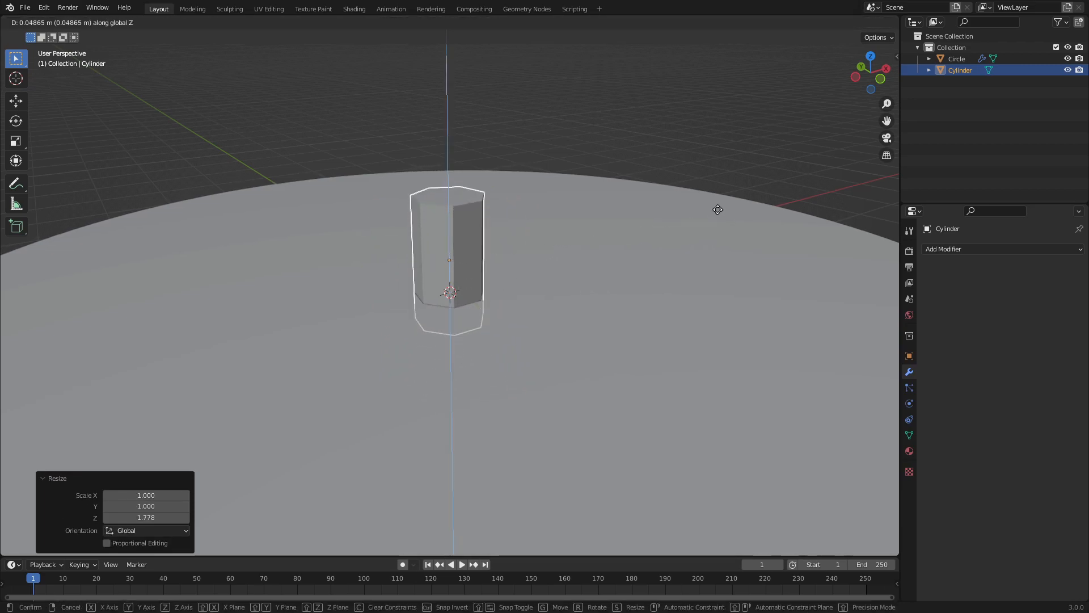
{"action": "left_click", "coordinate": [714, 176]}
Scale the cylinder uniformly by about 0.946 and lower it about 0.16 m along Z.
{"action": "key", "text": "s"}
{"action": "left_click", "coordinate": [711, 179]}
{"action": "key", "text": "g"}
{"action": "key", "text": "z"}
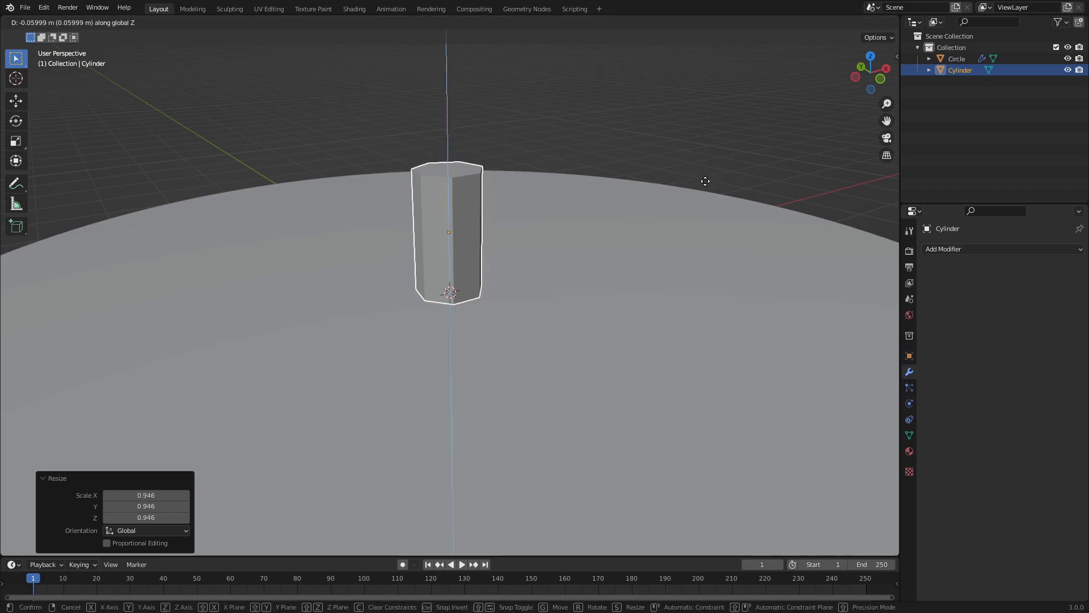
{"action": "left_click", "coordinate": [708, 190]}
{"action": "key", "text": "shift+a"}
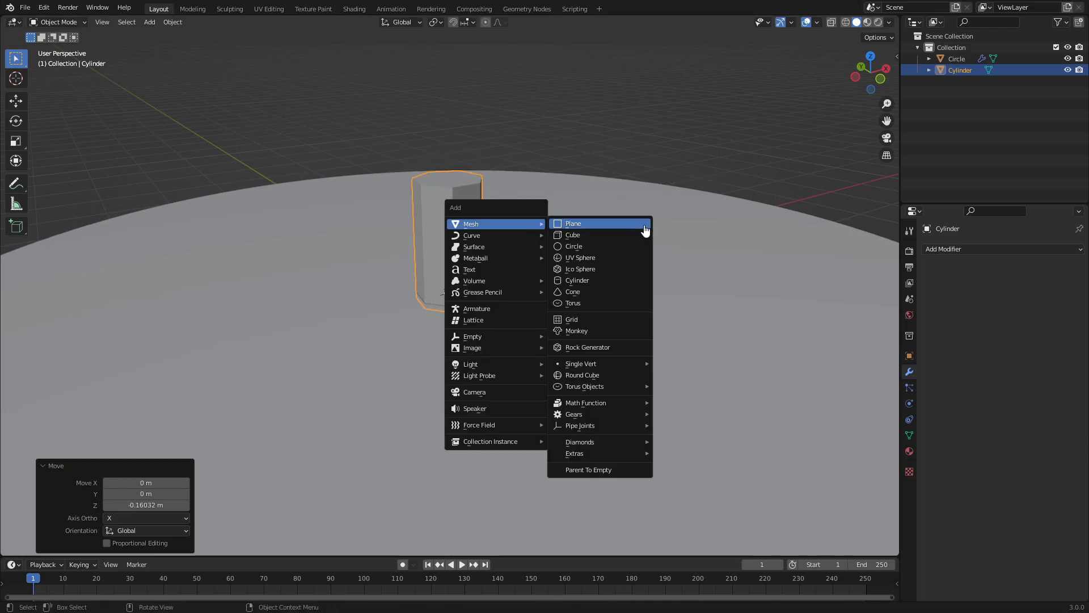
{"action": "key", "text": "Escape"}
Raise the cylinder about 0.91 m and stretch it along Z by about 2.29 to form a tall trunk.
{"action": "scroll", "coordinate": [535, 191], "scroll_direction": "down", "scroll_amount": 5}
{"action": "key", "text": "g"}
{"action": "key", "text": "z"}
{"action": "left_click", "coordinate": [641, 171]}
{"action": "key", "text": "s"}
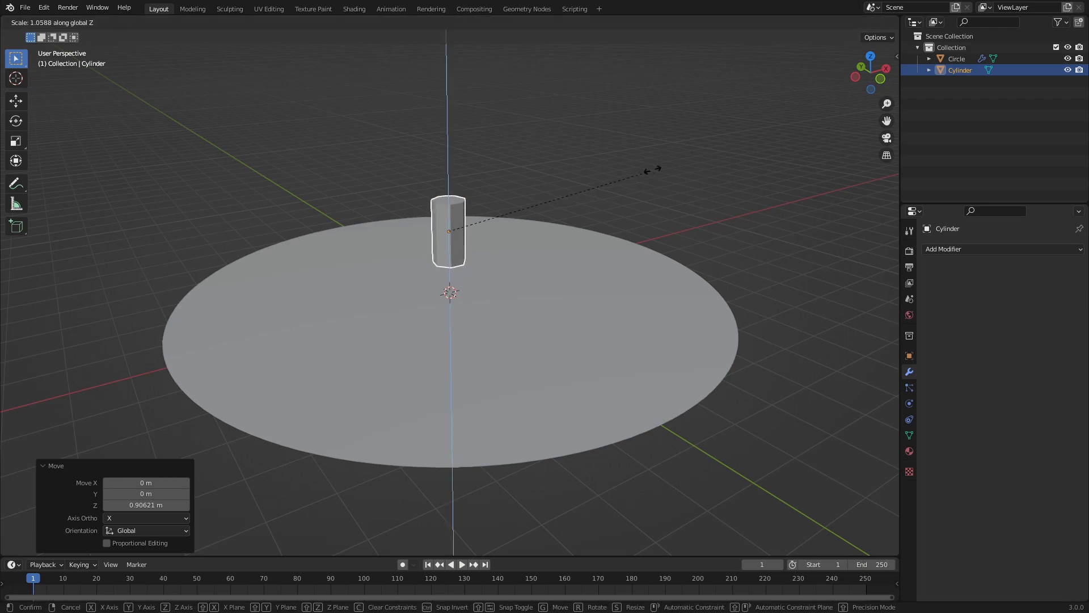
{"action": "key", "text": "z"}
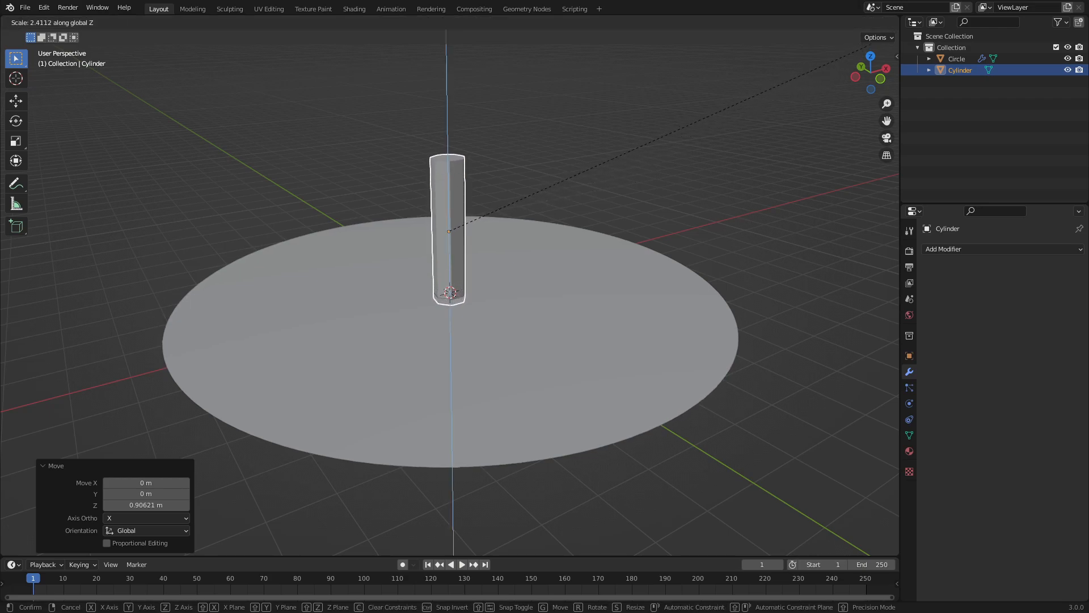
{"action": "left_click", "coordinate": [862, 61]}
Nudge the trunk up about 0.007 m along Z so its base meets the disc.
{"action": "scroll", "coordinate": [632, 203], "scroll_direction": "up", "scroll_amount": 3}
{"action": "scroll", "coordinate": [632, 203], "scroll_direction": "up", "scroll_amount": 2}
{"action": "key", "text": "g"}
{"action": "key", "text": "z"}
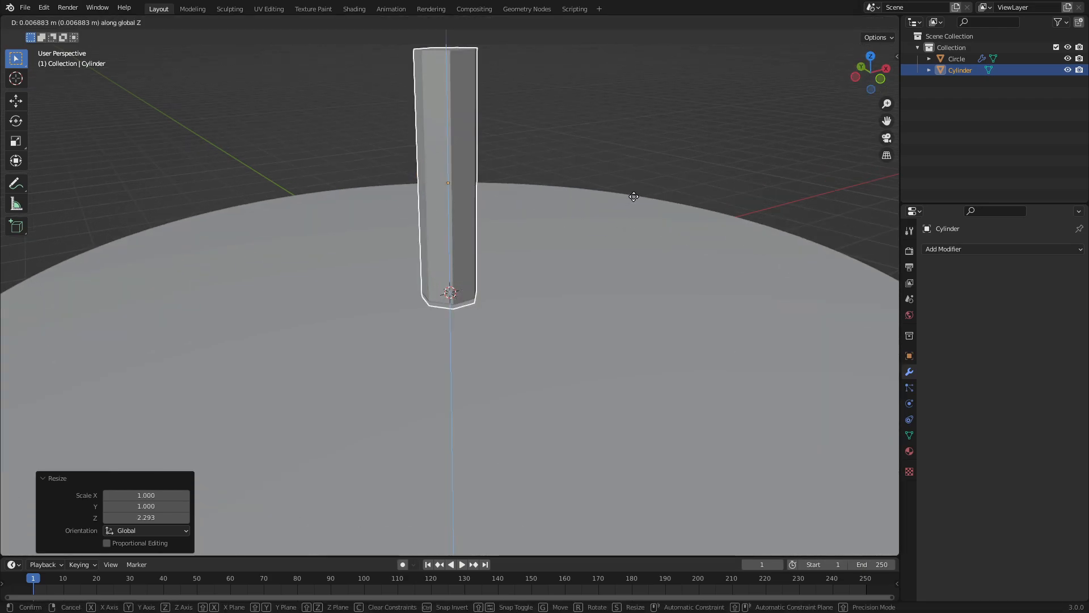
{"action": "left_click", "coordinate": [632, 202]}
Add a mesh cone with 5 vertices at the base of the trunk.
{"action": "key", "text": "shift+a"}
{"action": "mouse_move", "coordinate": [633, 199]}
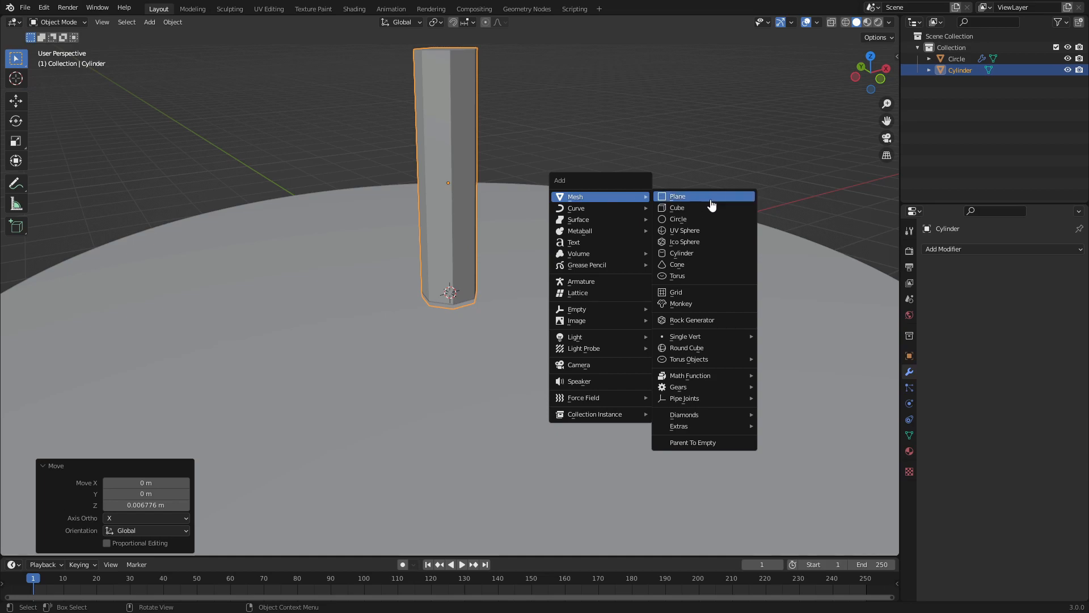
{"action": "left_click", "coordinate": [696, 265]}
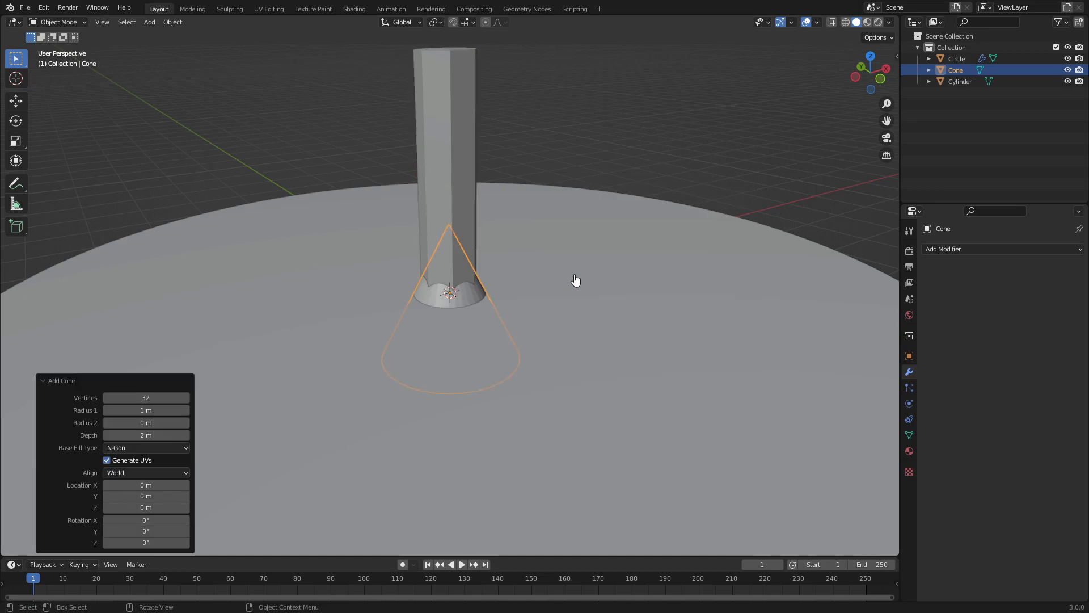
{"action": "key", "text": "Return"}
{"action": "left_click", "coordinate": [151, 398]}
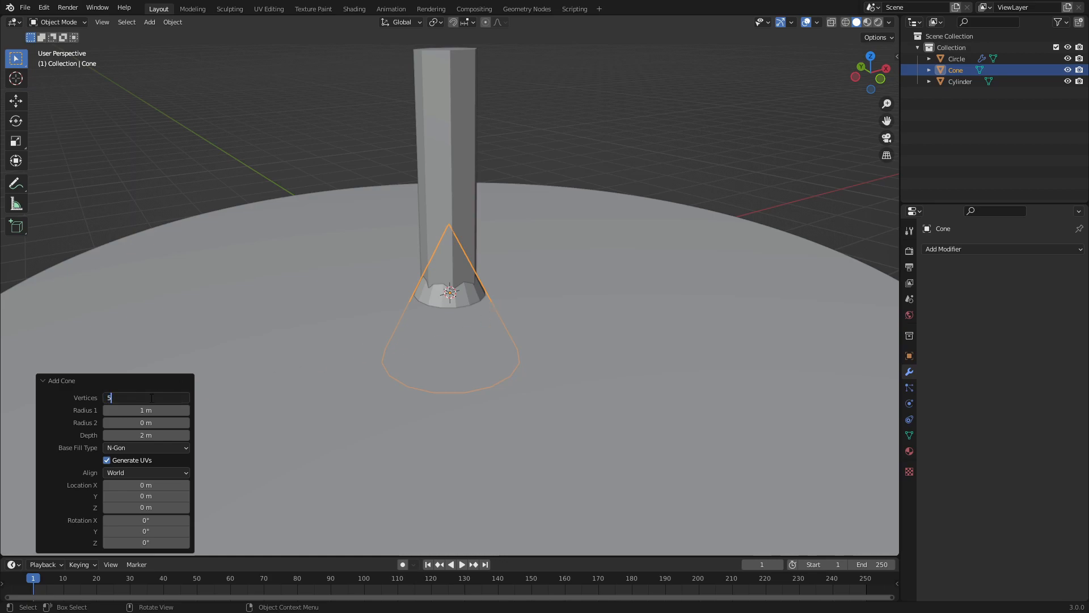
{"action": "key", "text": "Return"}
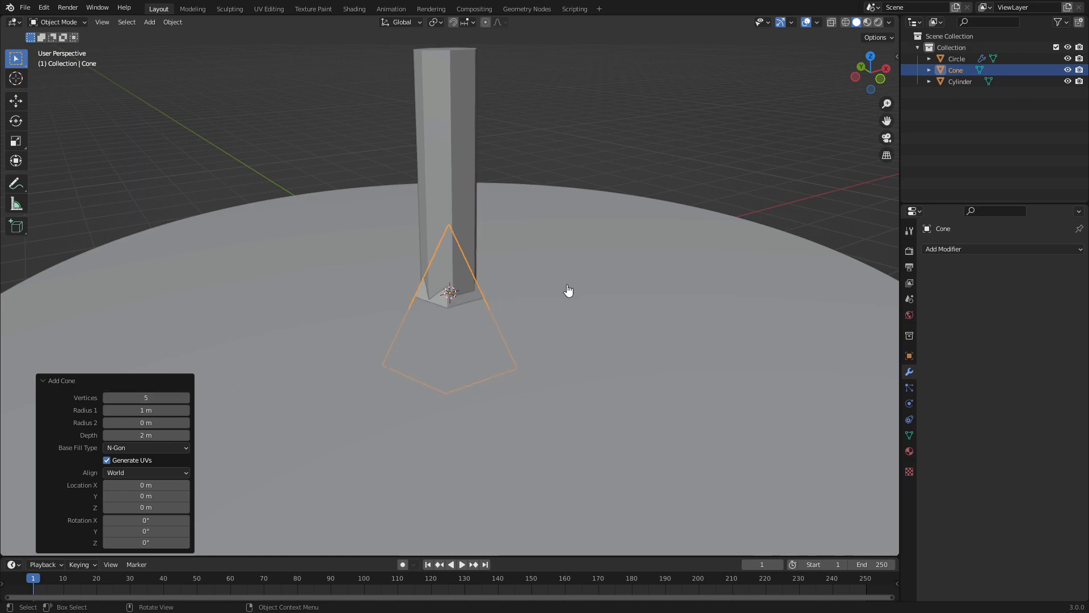
Raise the cone along Z to the top of the trunk.
{"action": "middle_click_drag", "start_coordinate": [459, 346], "coordinate": [505, 323]}
{"action": "key", "text": "g"}
{"action": "key", "text": "z"}
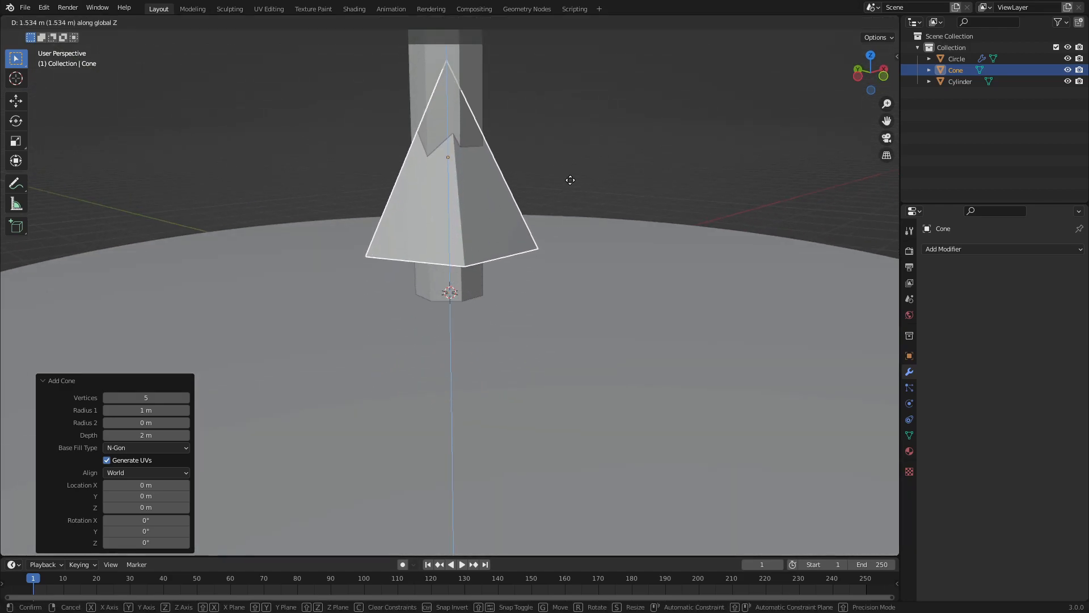
{"action": "left_click", "coordinate": [569, 163]}
{"action": "key", "text": "Tab"}
{"action": "middle_click_drag", "start_coordinate": [488, 243], "coordinate": [521, 232]}
{"action": "scroll", "coordinate": [521, 233], "scroll_direction": "up", "scroll_amount": 2}
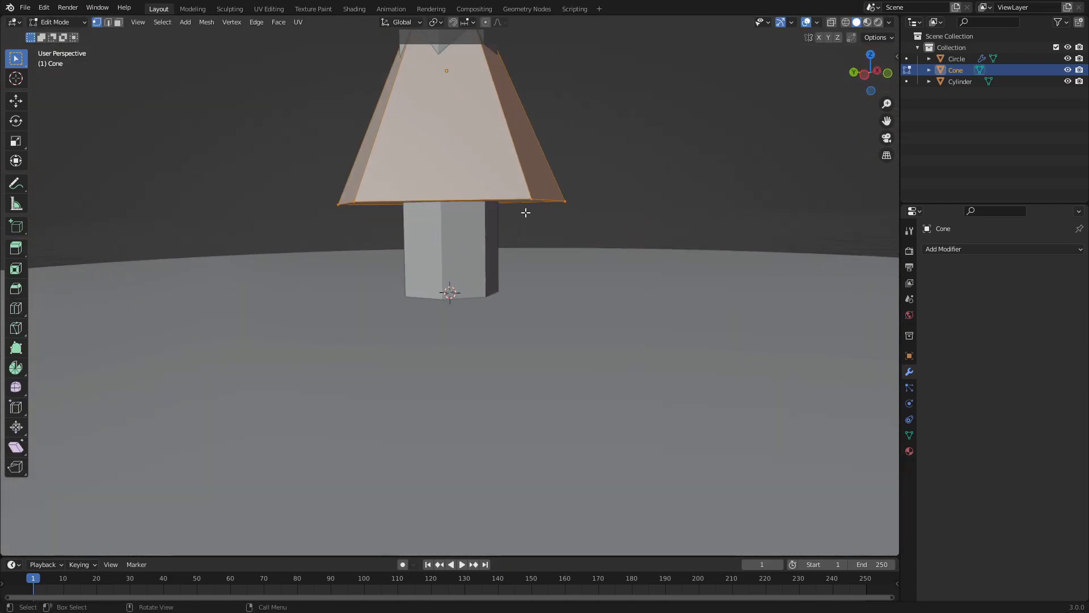
{"action": "scroll", "coordinate": [525, 212], "scroll_direction": "down", "scroll_amount": 5}
{"action": "key", "text": "Tab"}
{"action": "key", "text": "g"}
{"action": "key", "text": "z"}
{"action": "left_click", "coordinate": [578, 163]}
Enlarge the cone uniformly so it forms a wider canopy over the trunk.
{"action": "middle_click_drag", "start_coordinate": [556, 161], "coordinate": [596, 289], "text": "shift"}
{"action": "scroll", "coordinate": [542, 347], "scroll_direction": "up", "scroll_amount": 3}
{"action": "key", "text": "s"}
{"action": "left_click", "coordinate": [592, 338]}
{"action": "key", "text": "s"}
{"action": "right_click", "coordinate": [595, 289]}
Select the cone's bottom face in Edit Mode and scale it up to widen the canopy's base.
{"action": "key", "text": "Tab"}
{"action": "left_click", "coordinate": [118, 23]}
{"action": "left_click", "coordinate": [556, 338]}
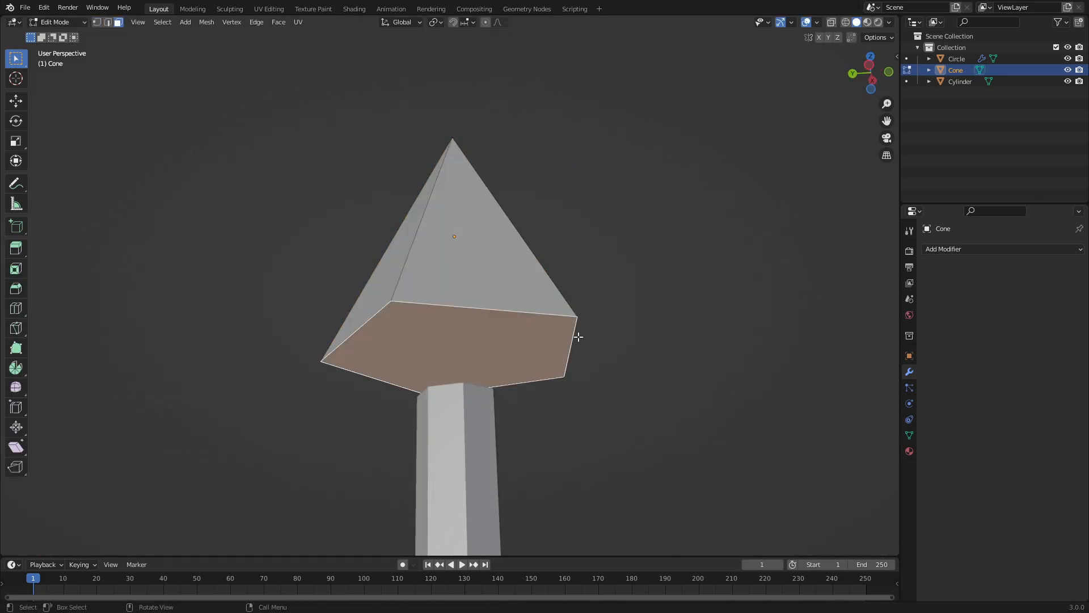
{"action": "key", "text": "s"}
{"action": "left_click", "coordinate": [844, 324]}
{"action": "middle_click_drag", "start_coordinate": [526, 280], "coordinate": [560, 287]}
{"action": "right_click", "coordinate": [448, 342]}
{"action": "left_click", "coordinate": [448, 344]}
{"action": "middle_click_drag", "start_coordinate": [533, 346], "coordinate": [547, 323]}
{"action": "key", "text": "ctrl+z"}
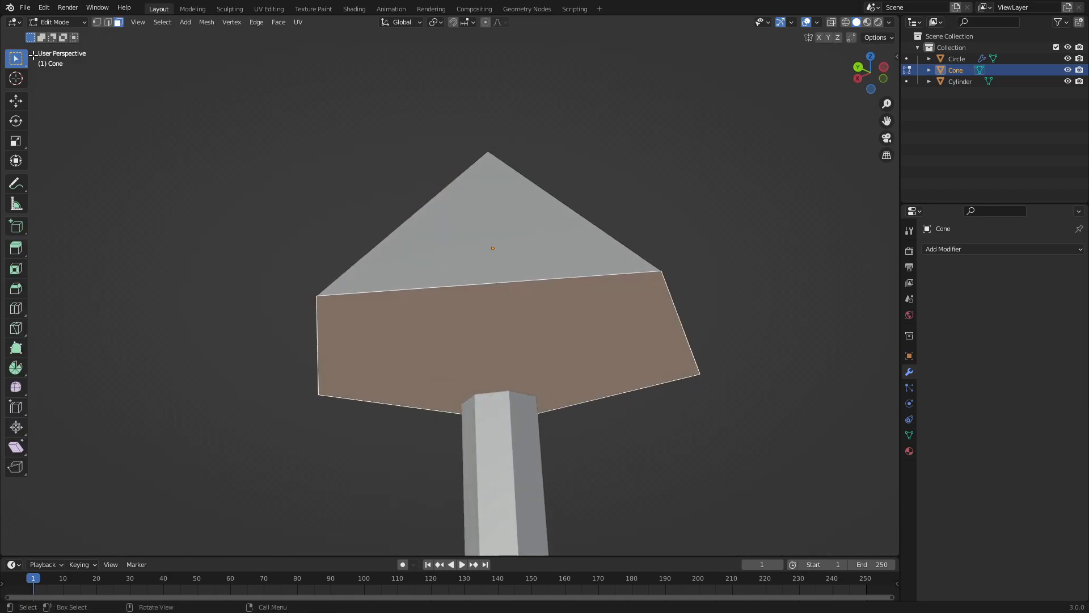
Clear the mesh selection, select the cone's bottom face and delete it.
{"action": "left_click", "coordinate": [97, 23]}
{"action": "key", "text": "alt+a"}
{"action": "middle_click_drag", "start_coordinate": [477, 313], "coordinate": [316, 246]}
{"action": "key", "text": "3"}
{"action": "left_click", "coordinate": [506, 332]}
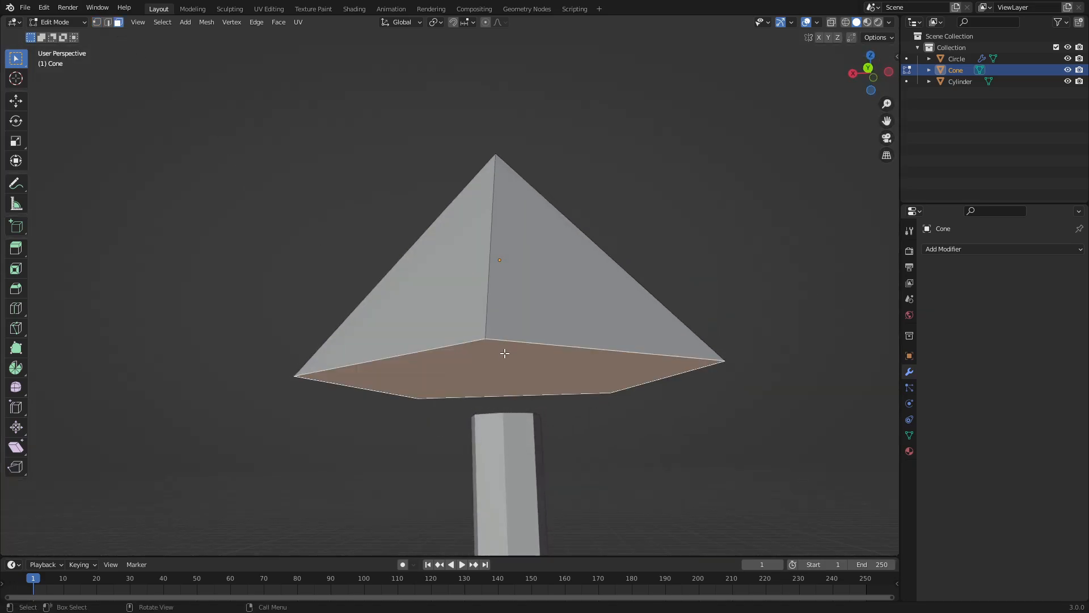
{"action": "right_click", "coordinate": [505, 360]}
{"action": "left_click", "coordinate": [505, 385]}
Return to Object Mode and select the ground disc.
{"action": "middle_click_drag", "start_coordinate": [483, 366], "coordinate": [504, 355]}
{"action": "scroll", "coordinate": [503, 355], "scroll_direction": "down", "scroll_amount": 5}
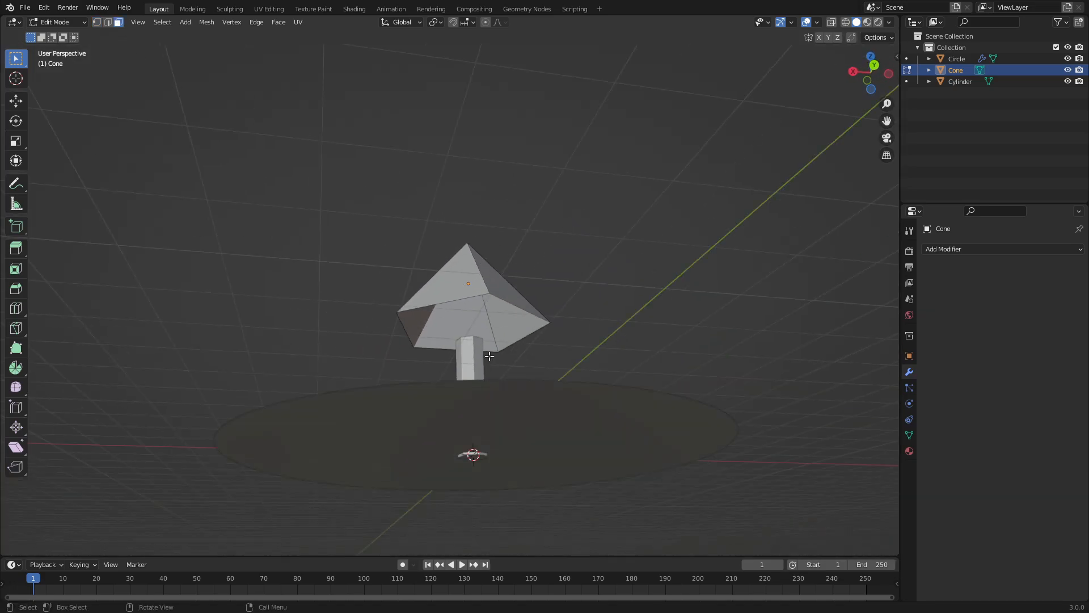
{"action": "key", "text": "Tab"}
{"action": "left_click", "coordinate": [376, 390]}
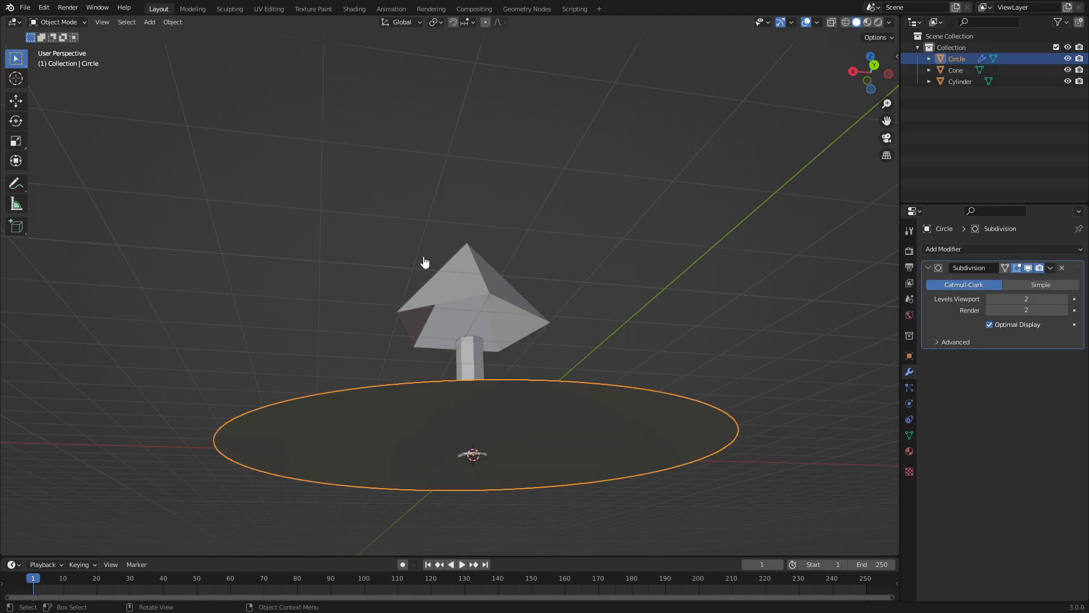
Hide the ground disc and open the cone in Edit Mode with vertex selection.
{"action": "scroll", "coordinate": [423, 287], "scroll_direction": "up", "scroll_amount": 4}
{"action": "middle_click_drag", "start_coordinate": [457, 314], "coordinate": [482, 280]}
{"action": "left_click", "coordinate": [482, 310]}
{"action": "key", "text": "Tab"}
{"action": "middle_click_drag", "start_coordinate": [188, 148], "coordinate": [200, 177]}
{"action": "left_click", "coordinate": [97, 23]}
Select rim vertices of the cone's open base and try to fill the two side triangles with faces.
{"action": "middle_click_drag", "start_coordinate": [388, 257], "coordinate": [401, 226]}
{"action": "left_click", "coordinate": [381, 241]}
{"action": "middle_click_drag", "start_coordinate": [608, 287], "coordinate": [538, 223]}
{"action": "left_click", "coordinate": [654, 206], "text": "shift"}
{"action": "middle_click_drag", "start_coordinate": [554, 291], "coordinate": [432, 142]}
{"action": "left_click", "coordinate": [397, 86]}
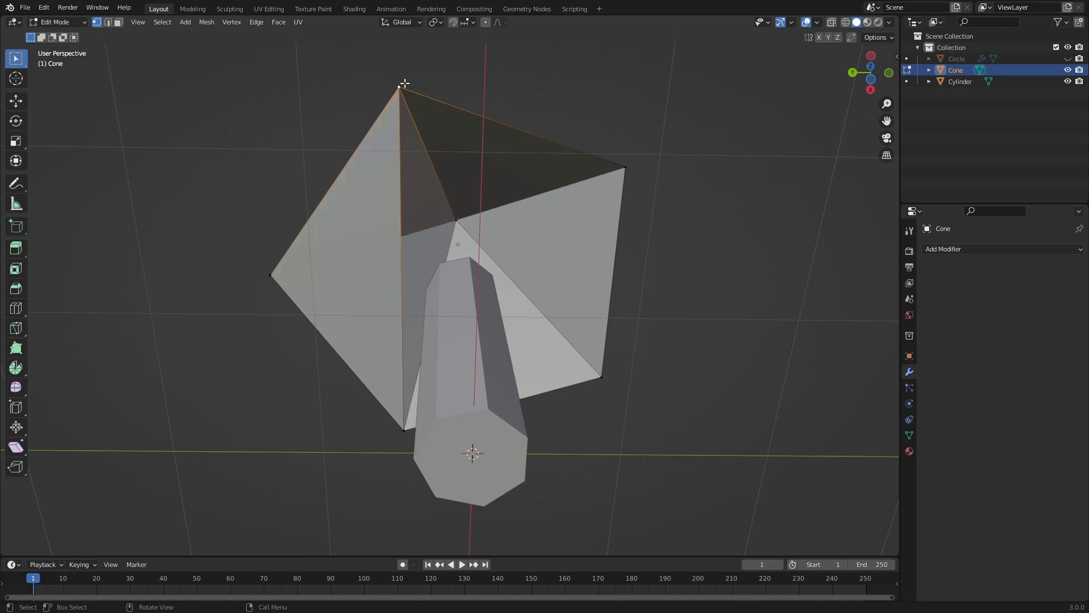
{"action": "left_click", "coordinate": [604, 375], "text": "shift"}
{"action": "middle_click_drag", "start_coordinate": [565, 287], "coordinate": [575, 263]}
{"action": "left_click", "coordinate": [649, 187], "text": "shift"}
{"action": "key", "text": "f"}
Fill the remaining middle triangle of the cone's base with a face and subdivide it.
{"action": "left_click", "coordinate": [455, 104]}
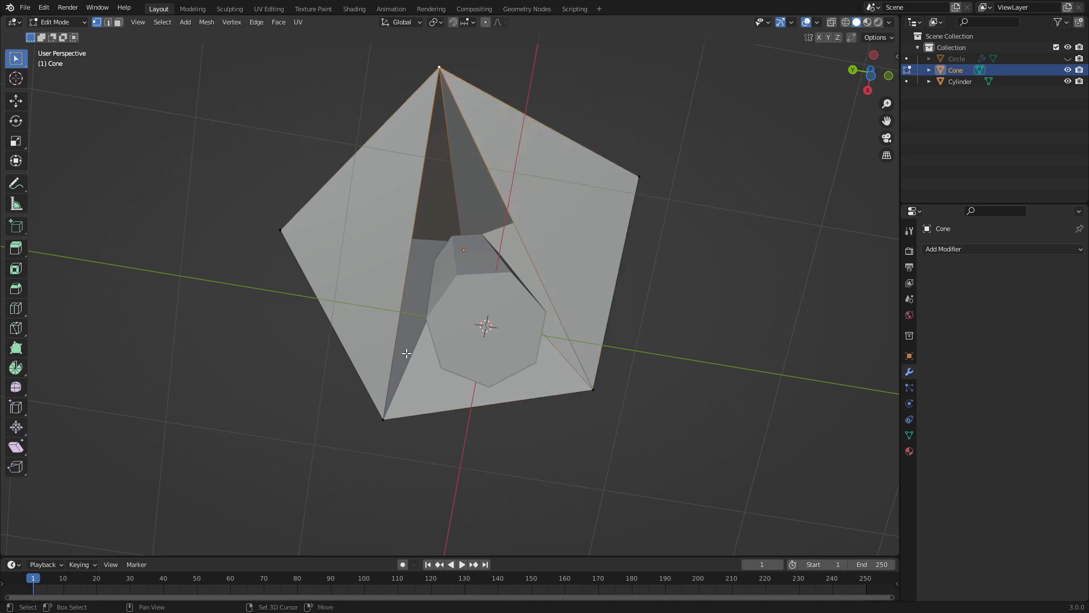
{"action": "left_click", "coordinate": [599, 396], "text": "shift"}
{"action": "left_click", "coordinate": [392, 421], "text": "shift"}
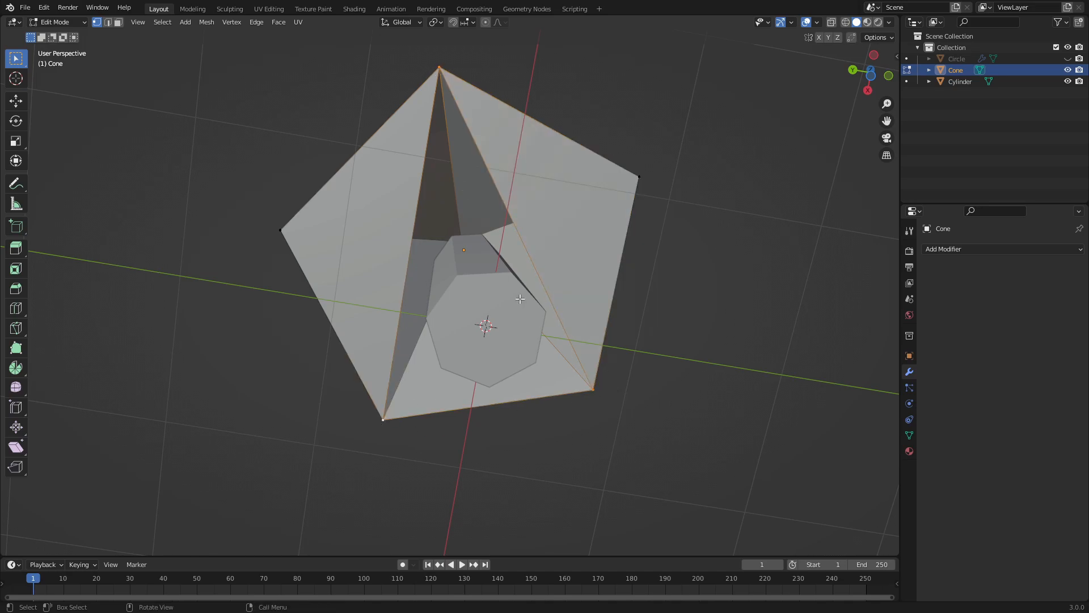
{"action": "key", "text": "f"}
{"action": "right_click", "coordinate": [475, 219]}
{"action": "left_click", "coordinate": [531, 238]}
{"action": "middle_click_drag", "start_coordinate": [531, 239], "coordinate": [308, 228]}
Select the inner vertices of the cone's base and try to move them along the Z axis.
{"action": "key", "text": "Tab"}
{"action": "key", "text": "Tab"}
{"action": "left_click", "coordinate": [539, 277]}
{"action": "middle_click_drag", "start_coordinate": [540, 277], "coordinate": [566, 321]}
{"action": "left_click", "coordinate": [419, 284], "text": "shift"}
{"action": "key", "text": "g"}
{"action": "key", "text": "z"}
{"action": "key", "text": "Escape"}
{"action": "left_click", "coordinate": [561, 342]}
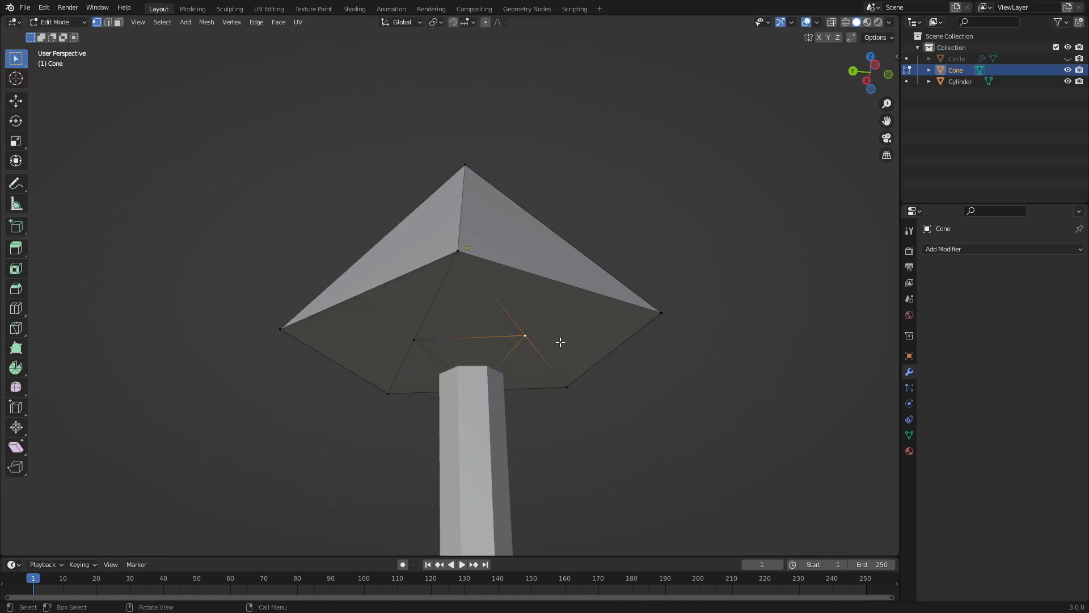
{"action": "middle_click_drag", "start_coordinate": [486, 337], "coordinate": [433, 328]}
{"action": "left_click", "coordinate": [433, 329], "text": "shift"}
{"action": "key", "text": "g"}
{"action": "key", "text": "z"}
{"action": "key", "text": "Escape"}
Undo the subdivision and the face fills on the cone's base.
{"action": "key", "text": "ctrl+KP_Add"}
{"action": "key", "text": "ctrl+z"}
{"action": "key", "text": "ctrl+z"}
{"action": "key", "text": "ctrl+z"}
{"action": "key", "text": "ctrl+z"}
{"action": "key", "text": "ctrl+z"}
{"action": "key", "text": "ctrl+z"}
{"action": "key", "text": "ctrl+z"}
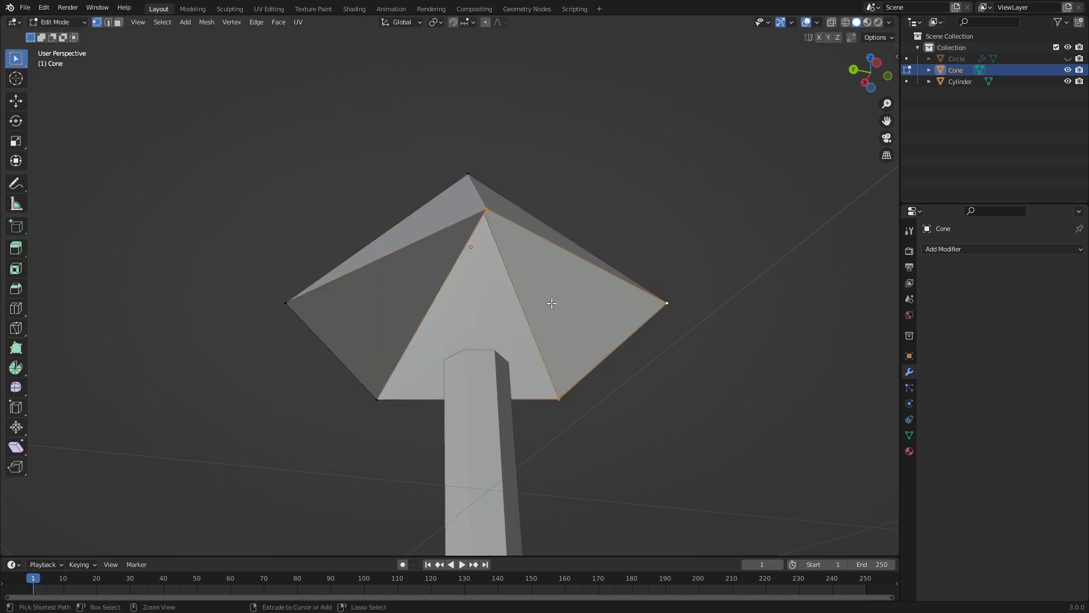
Hide the trunk in Object Mode and reopen the cone's mesh in Edit Mode.
{"action": "middle_click_drag", "start_coordinate": [545, 304], "coordinate": [471, 245]}
{"action": "key", "text": "Tab"}
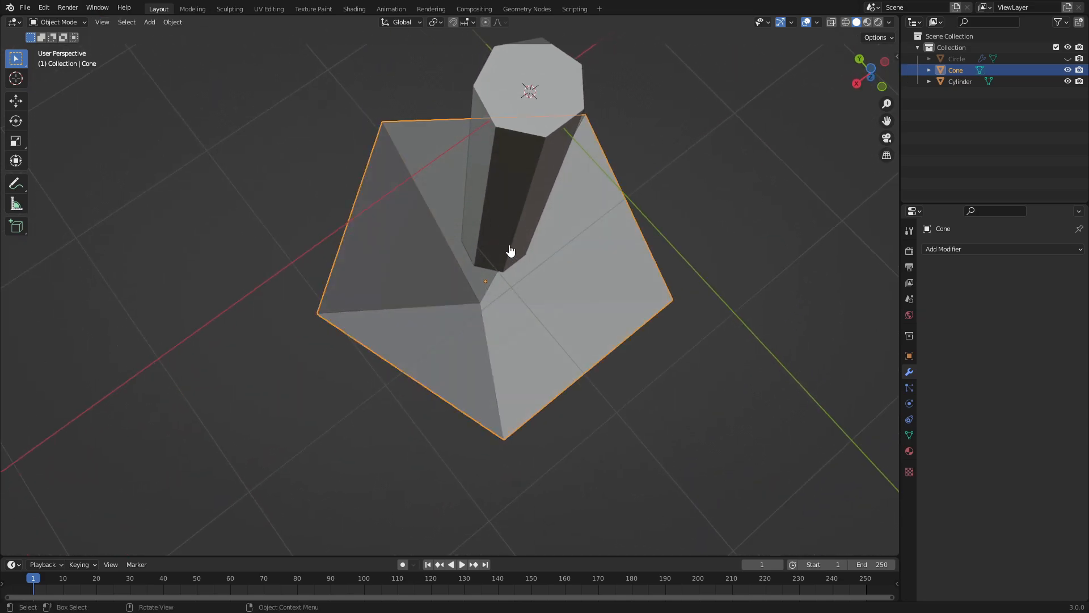
{"action": "left_click", "coordinate": [490, 196]}
{"action": "key", "text": "h"}
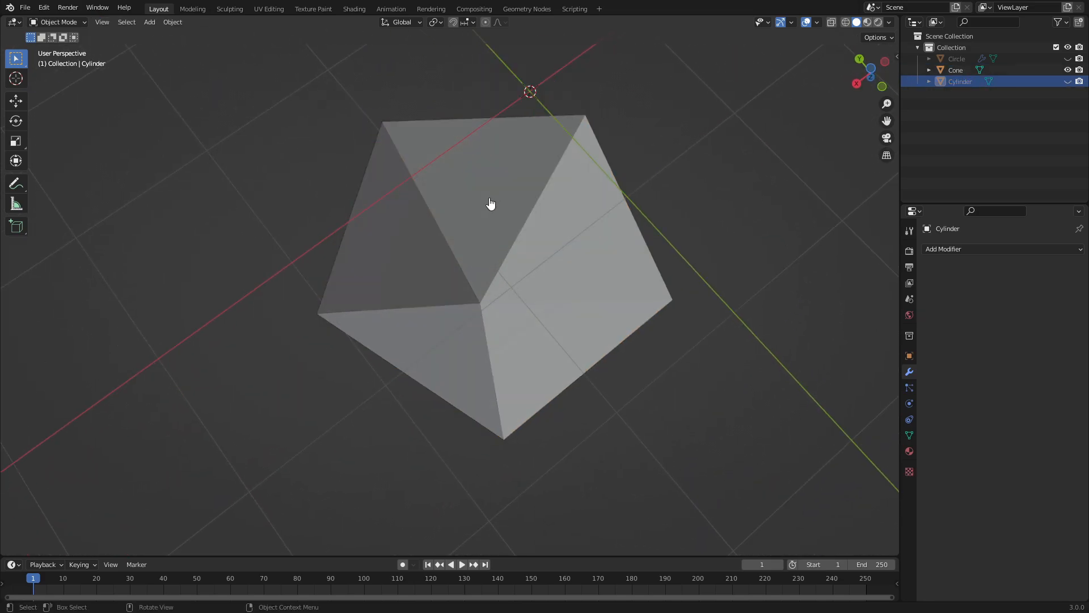
{"action": "left_click", "coordinate": [428, 214]}
{"action": "key", "text": "Tab"}
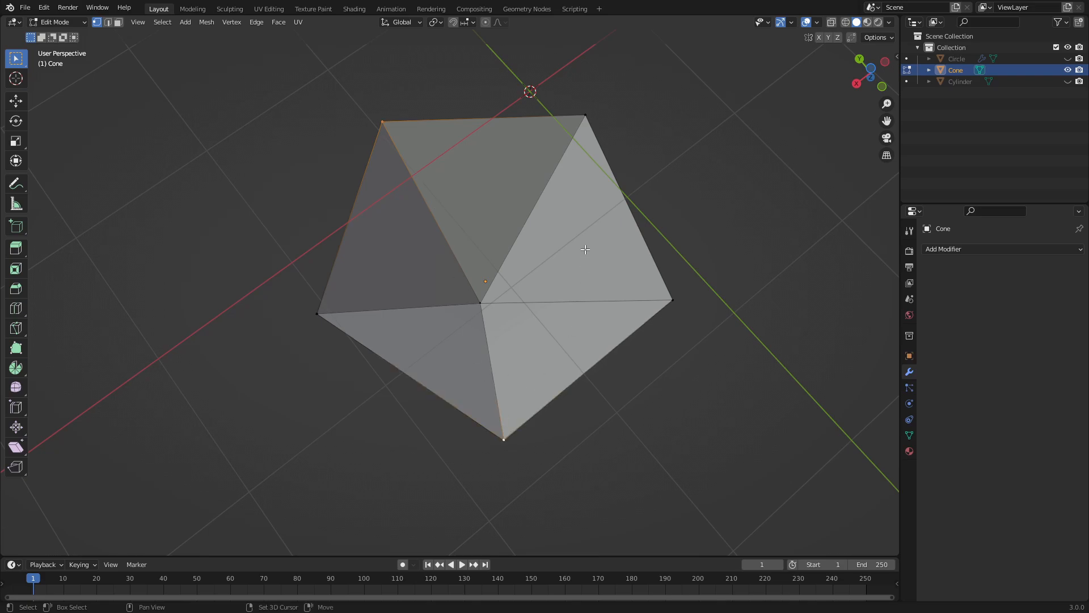
Try again to fill the open base with faces between its rim vertices, undoing the last attempt.
{"action": "middle_click_drag", "start_coordinate": [584, 250], "coordinate": [586, 265]}
{"action": "left_click", "coordinate": [673, 307], "text": "shift"}
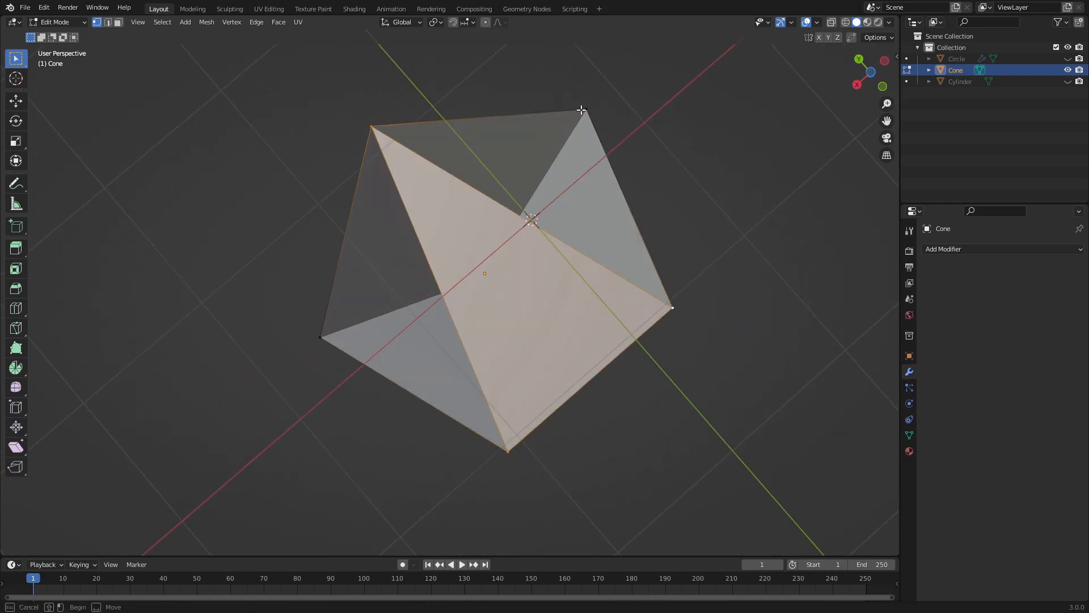
{"action": "left_click", "coordinate": [321, 337], "text": "shift"}
{"action": "key", "text": "f"}
{"action": "key", "text": "ctrl+z"}
{"action": "key", "text": "ctrl+z"}
{"action": "key", "text": "ctrl+z"}
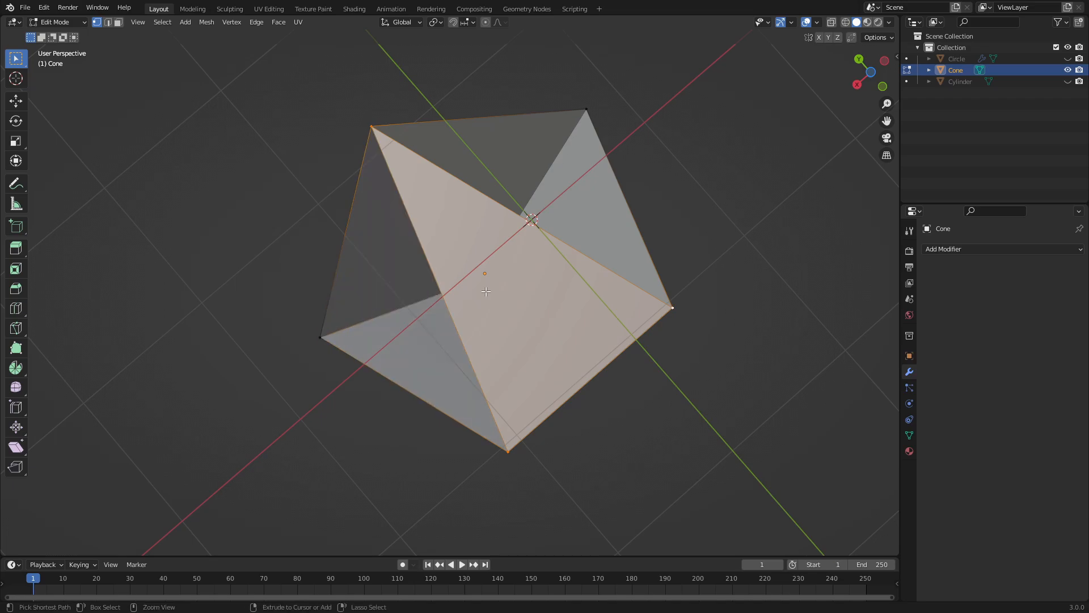
Undo the remaining base fill and the hiding of the trunk.
{"action": "left_click", "coordinate": [341, 323]}
{"action": "middle_click_drag", "start_coordinate": [542, 252], "coordinate": [564, 287]}
{"action": "key", "text": "ctrl+z"}
{"action": "key", "text": "ctrl+z"}
{"action": "key", "text": "ctrl+z"}
{"action": "key", "text": "ctrl+z"}
{"action": "key", "text": "ctrl+z"}
{"action": "key", "text": "ctrl+z"}
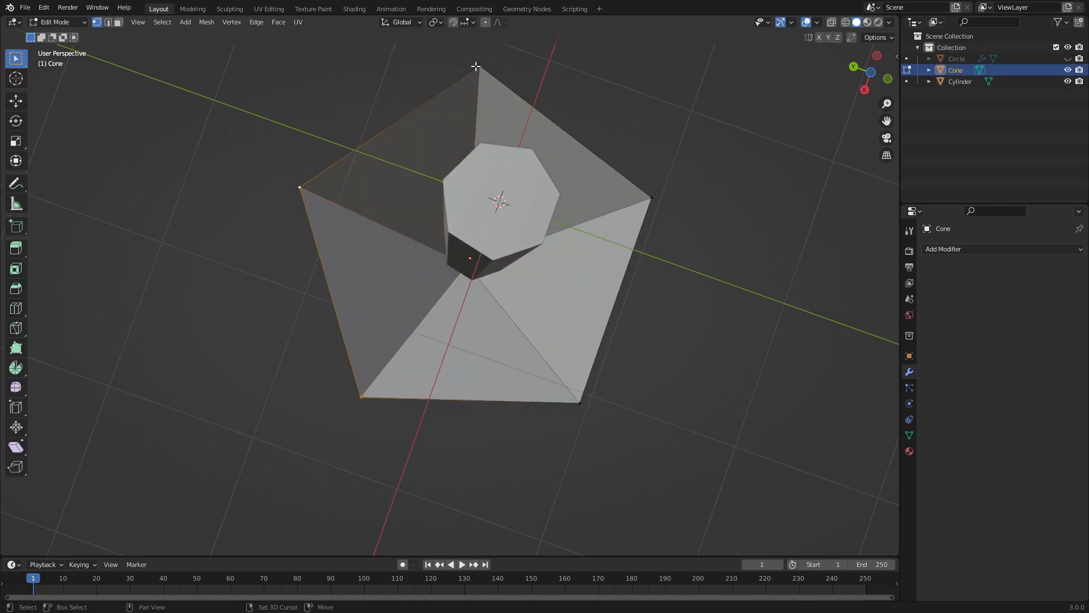
Extrude the cone's open base loop in place and scale it to 0 to close the underside.
{"action": "key", "text": "e"}
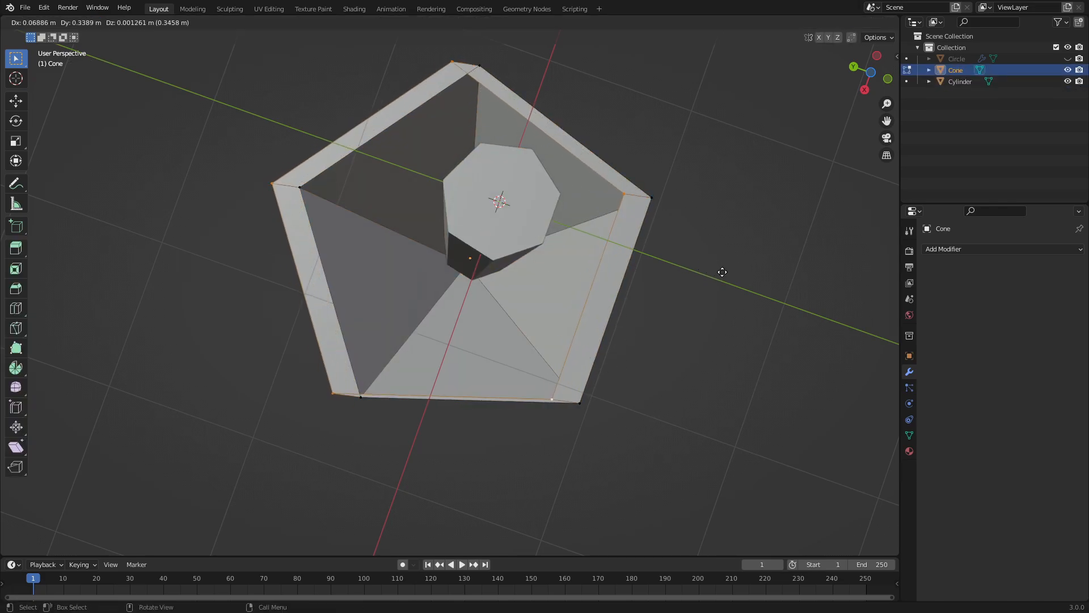
{"action": "right_click", "coordinate": [716, 270]}
{"action": "key", "text": "s"}
{"action": "left_click", "coordinate": [504, 258]}
{"action": "middle_click_drag", "start_coordinate": [504, 259], "coordinate": [584, 321]}
{"action": "key", "text": "s"}
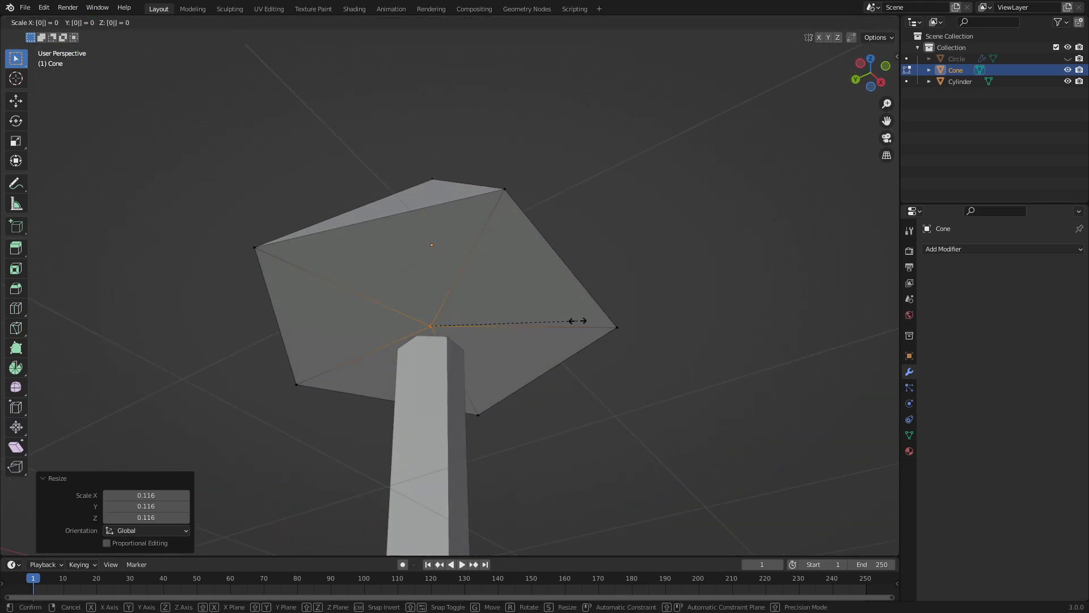
{"action": "key", "text": "Return"}
Merge the collapsed vertices at the middle of the cone's base with Merge At Center.
{"action": "left_click", "coordinate": [223, 22]}
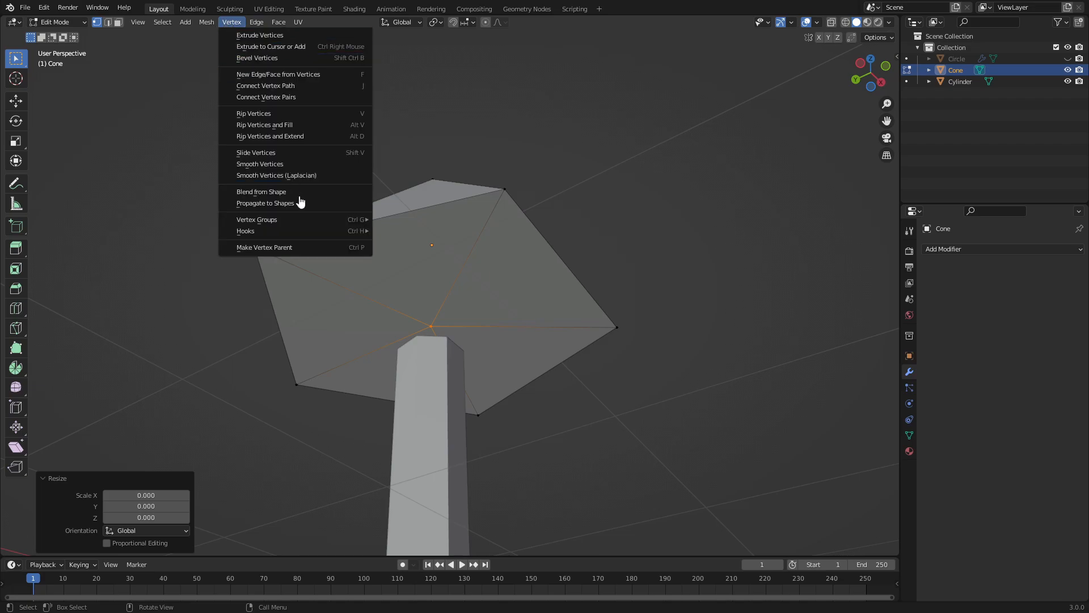
{"action": "left_click", "coordinate": [162, 22]}
{"action": "left_click", "coordinate": [185, 22]}
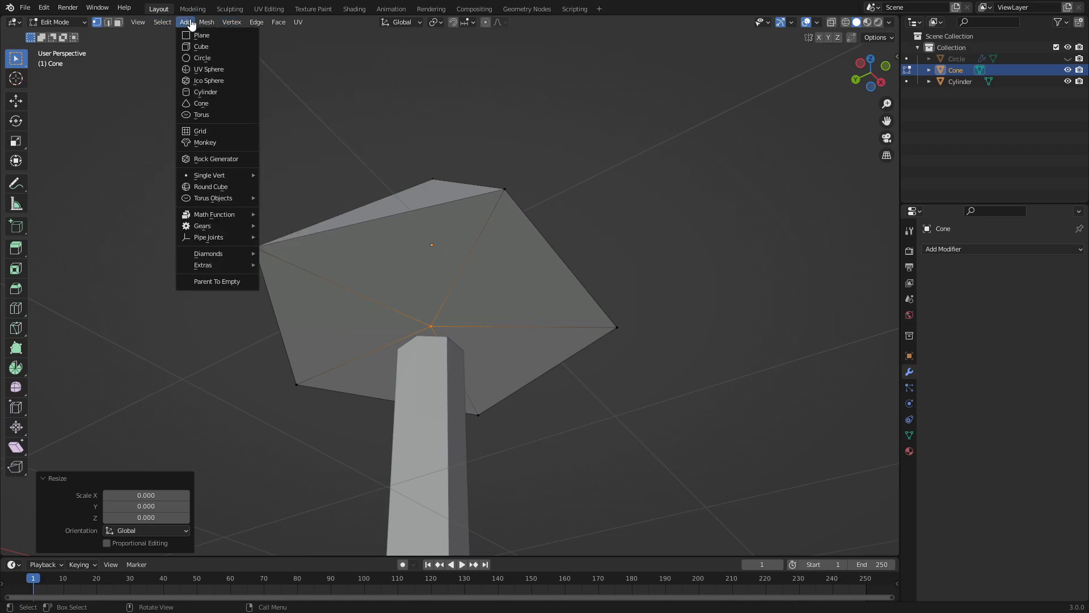
{"action": "mouse_move", "coordinate": [197, 23]}
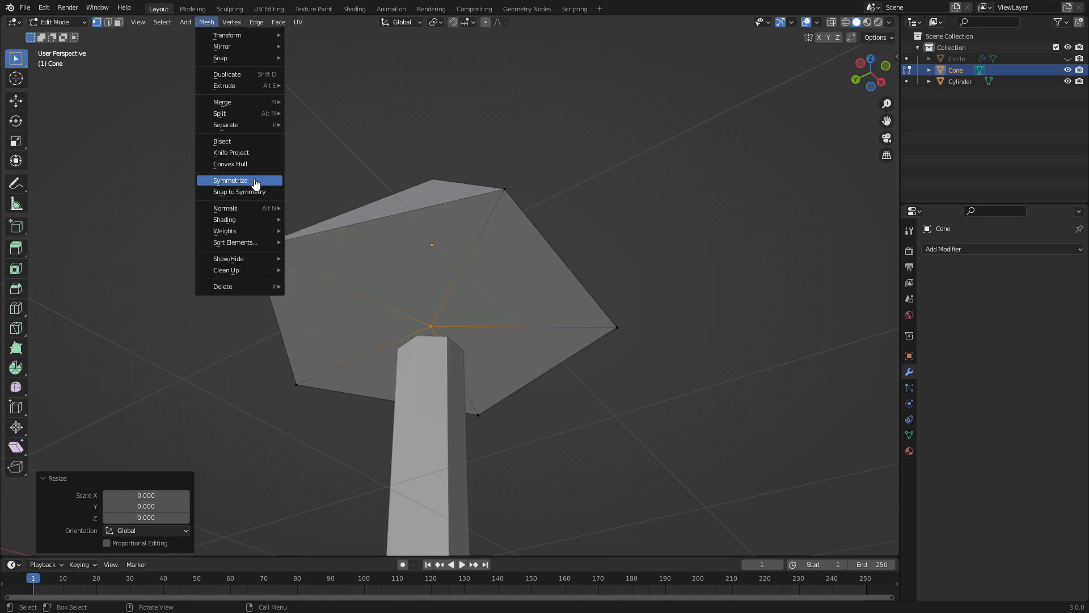
{"action": "mouse_move", "coordinate": [248, 215]}
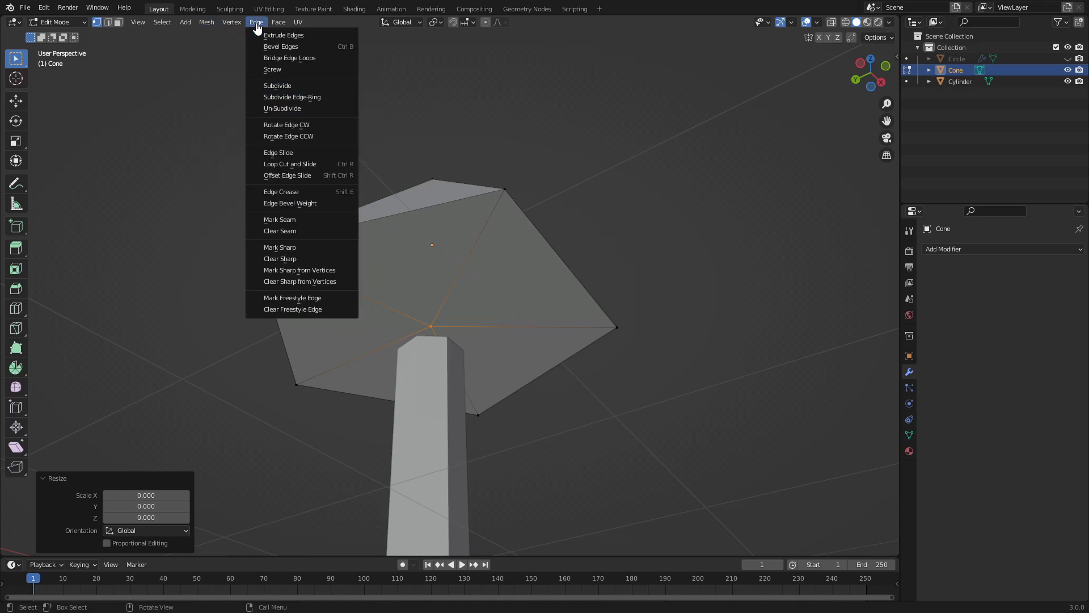
{"action": "mouse_move", "coordinate": [244, 28]}
{"action": "mouse_move", "coordinate": [161, 25]}
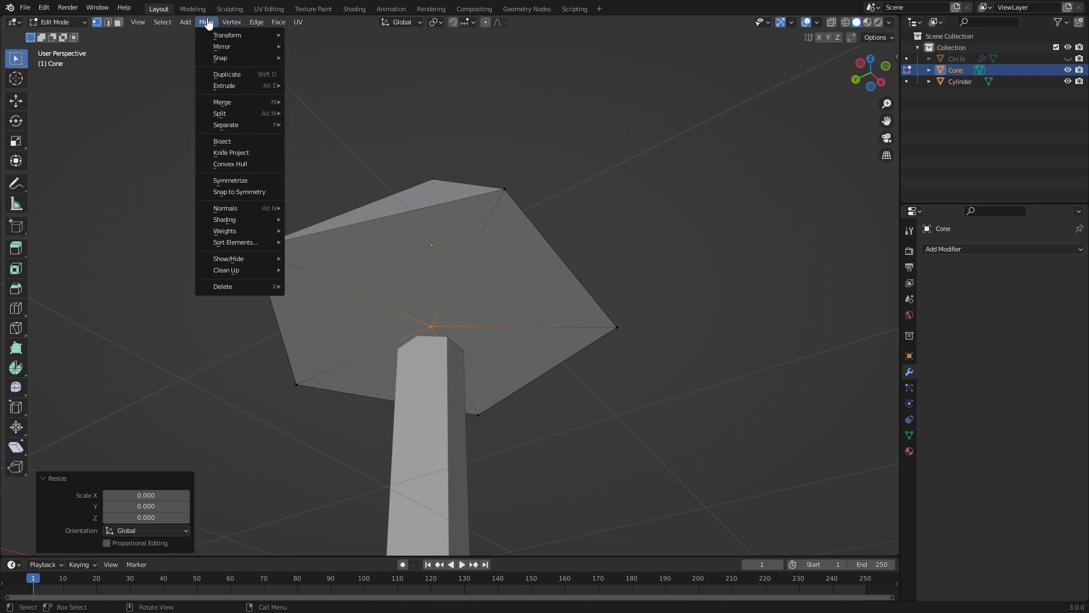
{"action": "mouse_move", "coordinate": [264, 255]}
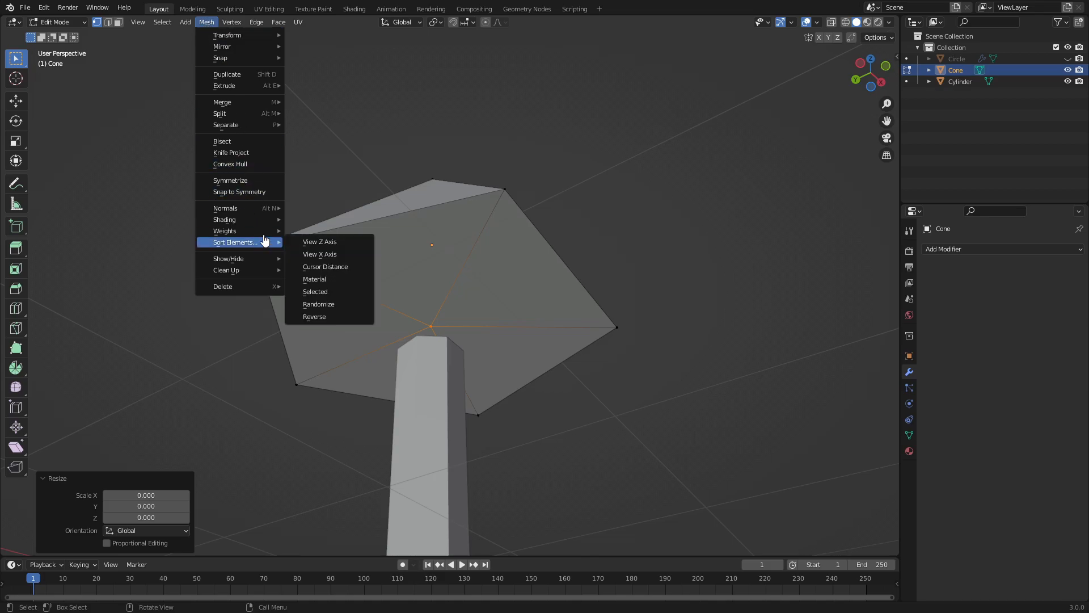
{"action": "mouse_move", "coordinate": [250, 104]}
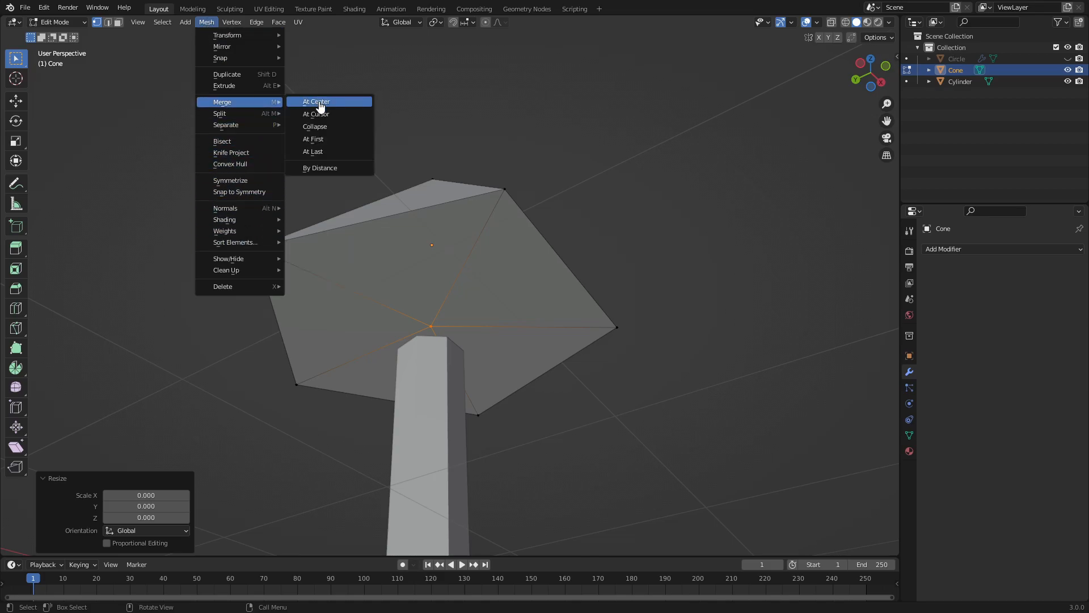
{"action": "left_click", "coordinate": [340, 107]}
Raise the merged base vertex about 0.42 m along Z to hollow the cone's underside.
{"action": "middle_click_drag", "start_coordinate": [404, 140], "coordinate": [522, 316]}
{"action": "key", "text": "g"}
{"action": "key", "text": "z"}
{"action": "left_click", "coordinate": [514, 262]}
{"action": "middle_click_drag", "start_coordinate": [444, 302], "coordinate": [254, 248]}
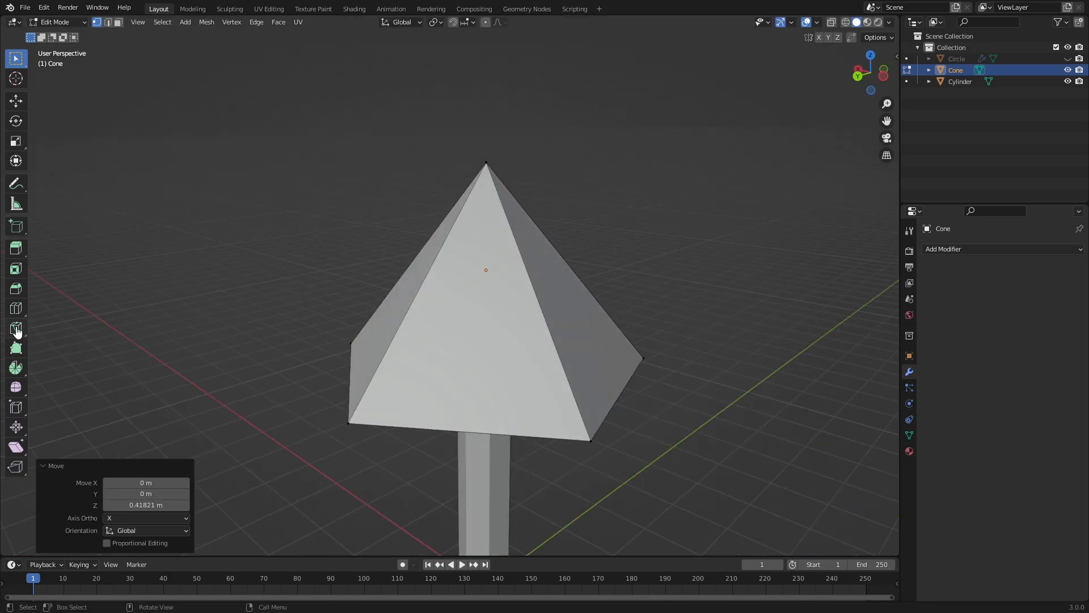
{"action": "left_click", "coordinate": [16, 308]}
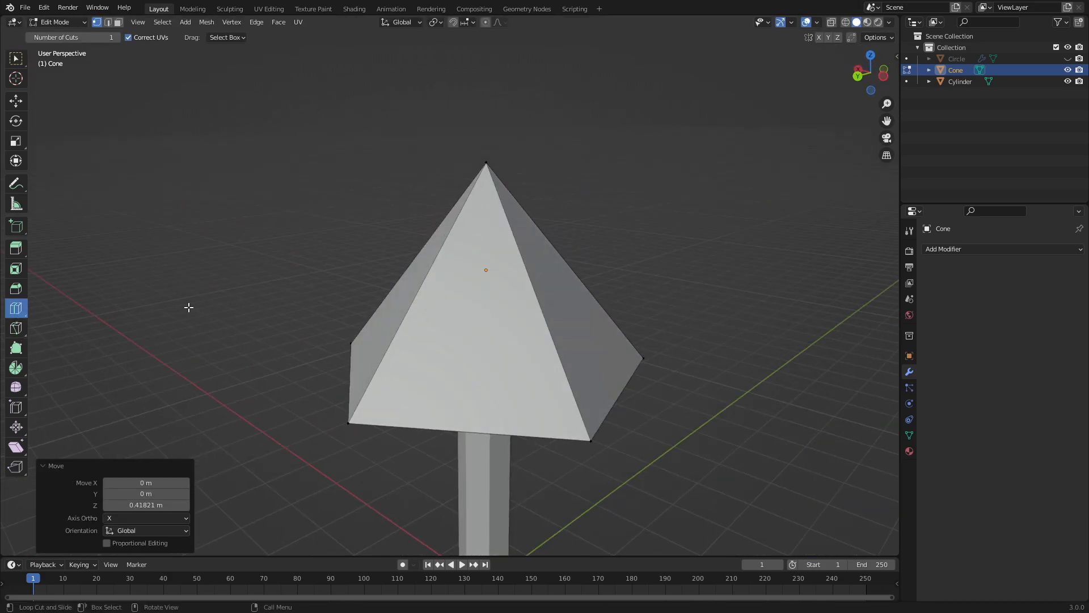
{"action": "left_click", "coordinate": [16, 59]}
Select the cone's apex vertex and raise it along Z to make the canopy taller.
{"action": "left_click", "coordinate": [493, 174]}
{"action": "middle_click_drag", "start_coordinate": [493, 175], "coordinate": [592, 230]}
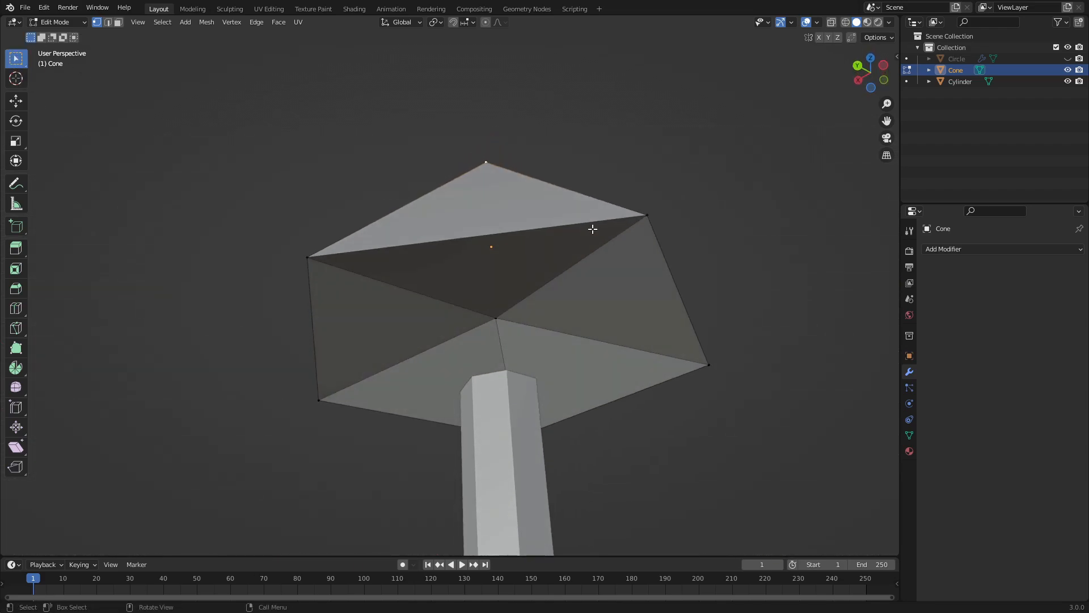
{"action": "left_click", "coordinate": [488, 163]}
{"action": "middle_click_drag", "start_coordinate": [489, 164], "coordinate": [525, 244]}
{"action": "key", "text": "g"}
{"action": "key", "text": "z"}
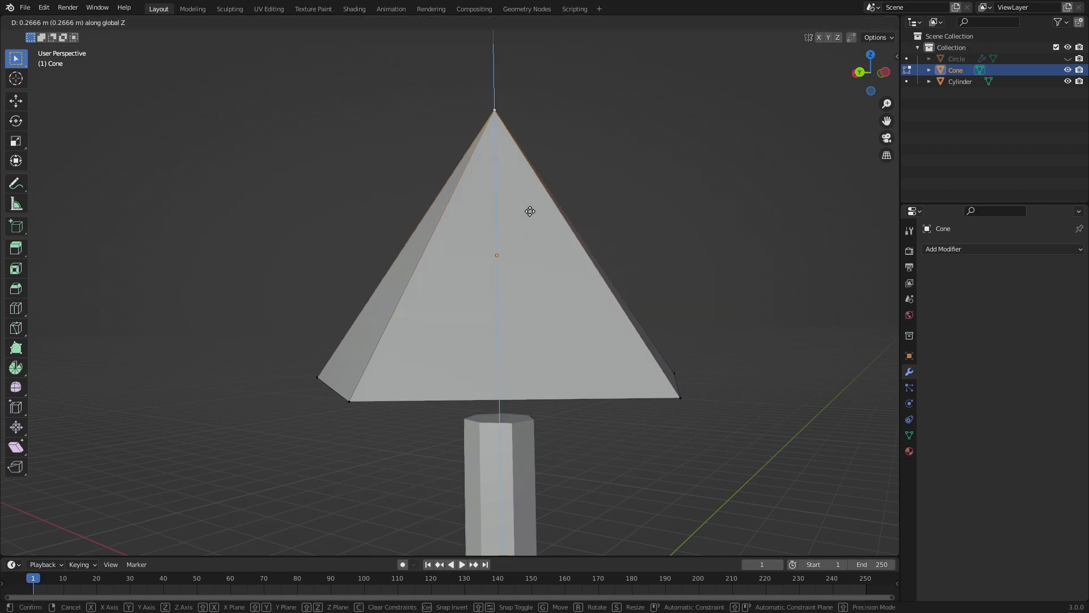
{"action": "left_click", "coordinate": [527, 178]}
Return to Object Mode, duplicate the cone and lower the copy about 1.07 m along Z.
{"action": "scroll", "coordinate": [531, 299], "scroll_direction": "down", "scroll_amount": 4}
{"action": "middle_click_drag", "start_coordinate": [532, 301], "coordinate": [615, 335]}
{"action": "key", "text": "Tab"}
{"action": "key", "text": "shift+d"}
{"action": "right_click", "coordinate": [609, 259]}
{"action": "key", "text": "g"}
{"action": "key", "text": "z"}
{"action": "left_click", "coordinate": [653, 321]}
Rotate the duplicated cone 45° about the Z axis.
{"action": "key", "text": "r"}
{"action": "key", "text": "z"}
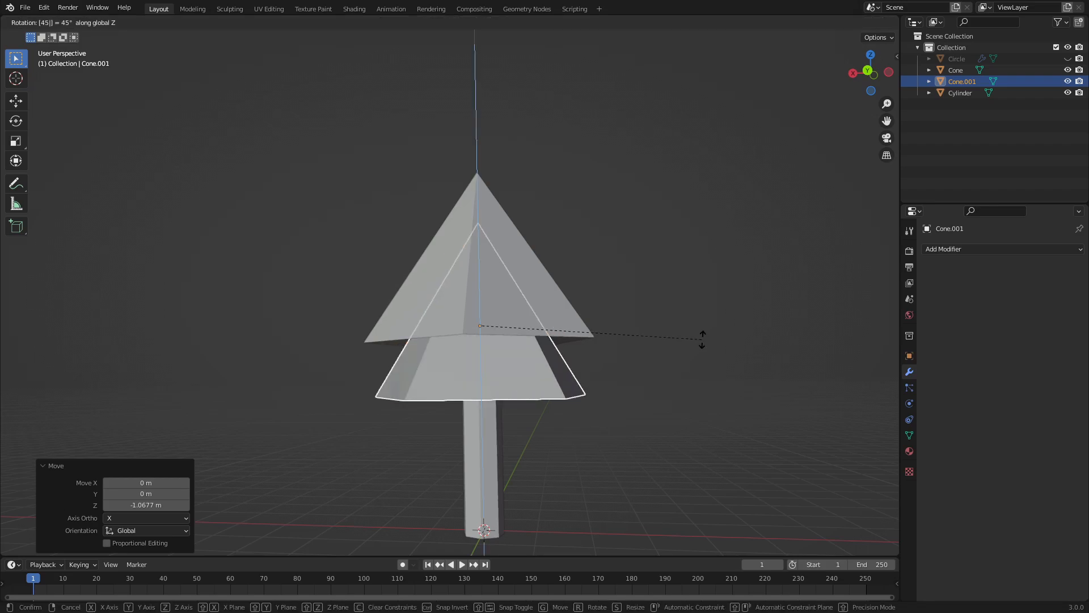
{"action": "left_click", "coordinate": [705, 335]}
Duplicate the second cone, lower the copy along Z as a third tier and rotate it 45° about Z.
{"action": "middle_click_drag", "start_coordinate": [557, 316], "coordinate": [589, 267]}
{"action": "key", "text": "shift+d"}
{"action": "right_click", "coordinate": [588, 270]}
{"action": "key", "text": "g"}
{"action": "key", "text": "z"}
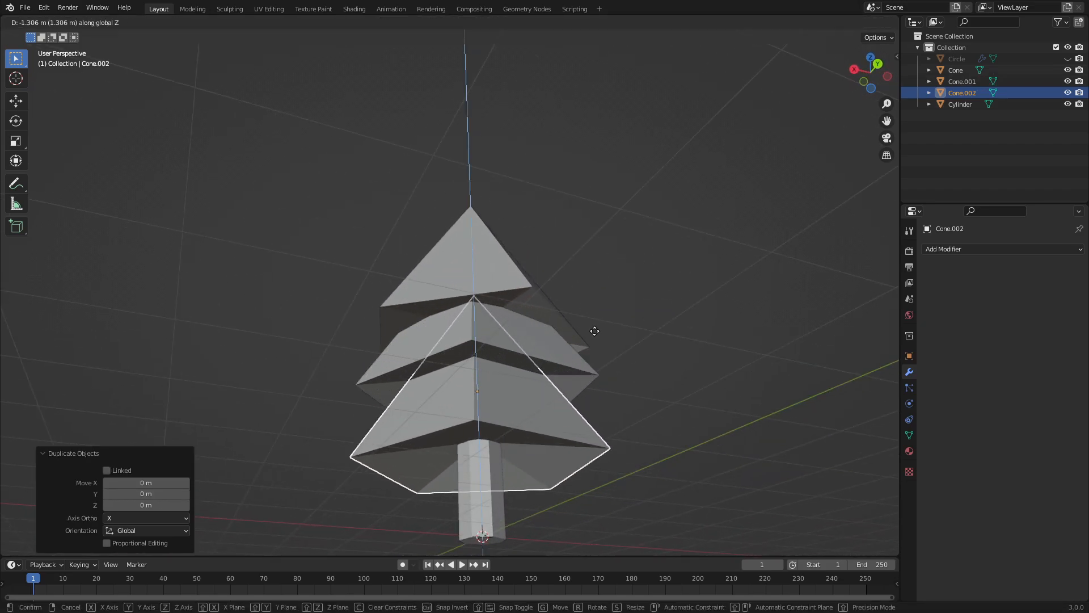
{"action": "left_click", "coordinate": [593, 339]}
{"action": "type", "text": "rz45"}
{"action": "left_click", "coordinate": [594, 334]}
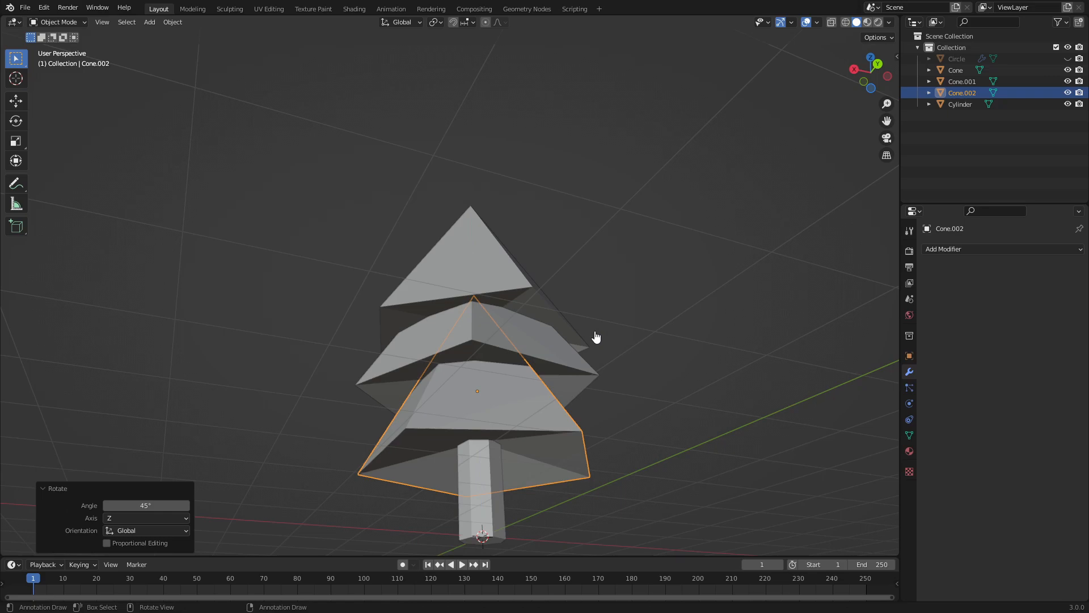
In front view, adjust the height of the third cone slightly along Z.
{"action": "key", "text": "KP_1"}
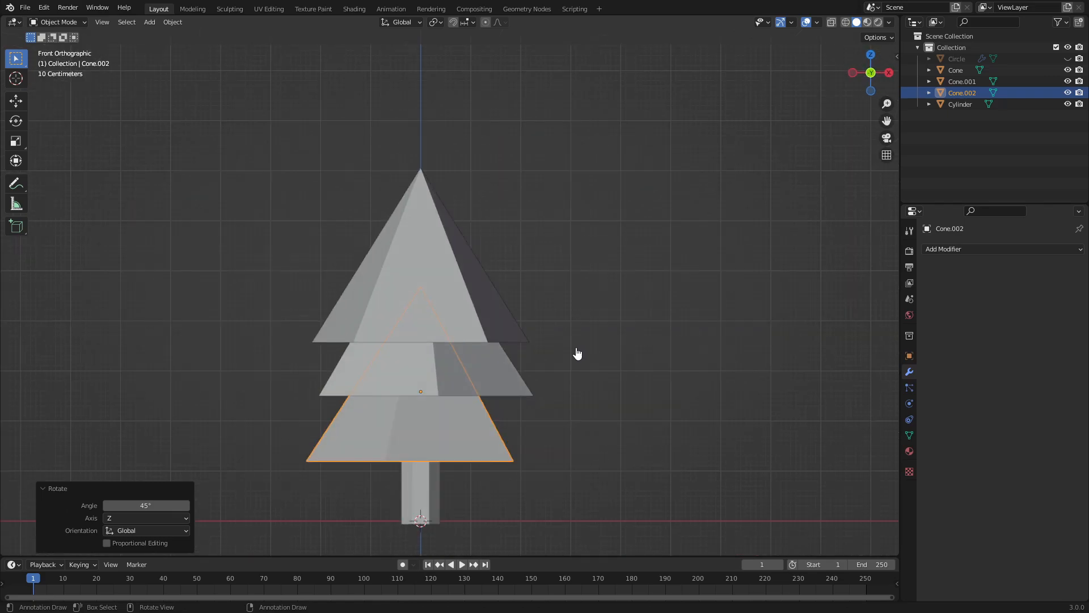
{"action": "key", "text": "g"}
{"action": "key", "text": "z"}
{"action": "left_click", "coordinate": [580, 360]}
Check the tree from another angle, return to front view and lower the middle cone slightly along Z.
{"action": "middle_click_drag", "start_coordinate": [527, 334], "coordinate": [676, 331]}
{"action": "key", "text": "KP_1"}
{"action": "left_click", "coordinate": [528, 369]}
{"action": "key", "text": "g"}
{"action": "key", "text": "z"}
{"action": "left_click", "coordinate": [677, 370]}
Lower the bottom cone about 0.27 m along Z.
{"action": "left_click", "coordinate": [501, 434]}
{"action": "key", "text": "g"}
{"action": "key", "text": "z"}
{"action": "left_click", "coordinate": [602, 371]}
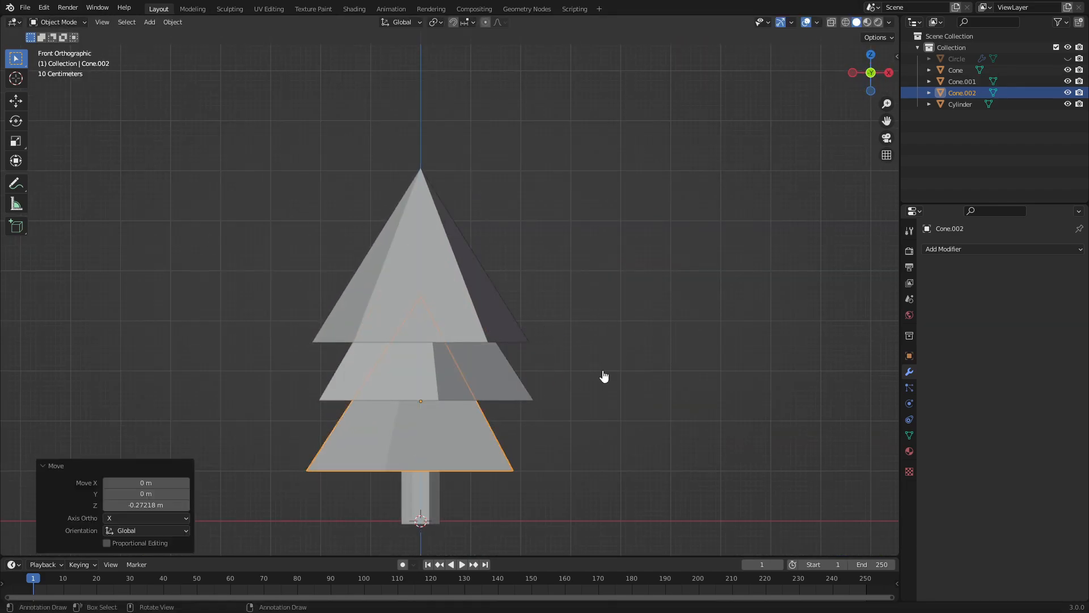
Scale down the top cone and raise it about 0.08 m along Z.
{"action": "left_click", "coordinate": [488, 318]}
{"action": "key", "text": "s"}
{"action": "left_click", "coordinate": [623, 305]}
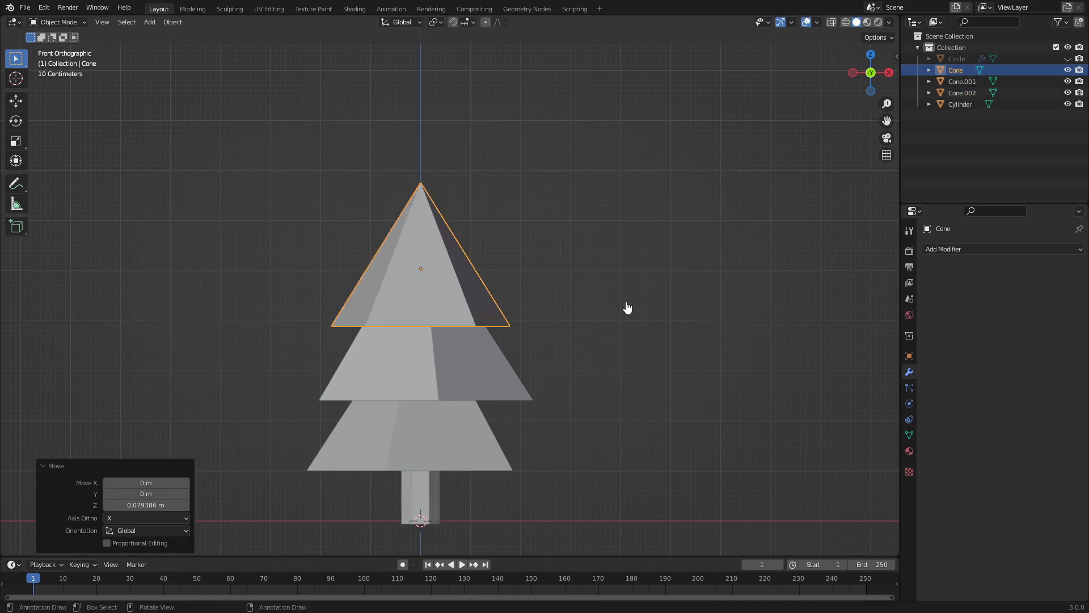
Scale the middle cone slightly and adjust its height along Z.
{"action": "left_click", "coordinate": [463, 380]}
{"action": "key", "text": "s"}
{"action": "left_click", "coordinate": [675, 382]}
{"action": "key", "text": "g"}
{"action": "key", "text": "z"}
{"action": "left_click", "coordinate": [677, 375]}
Enlarge the bottom cone and raise it about 0.01 m along Z.
{"action": "left_click", "coordinate": [488, 437]}
{"action": "key", "text": "s"}
{"action": "left_click", "coordinate": [636, 430]}
{"action": "key", "text": "g"}
{"action": "key", "text": "z"}
{"action": "left_click", "coordinate": [642, 430]}
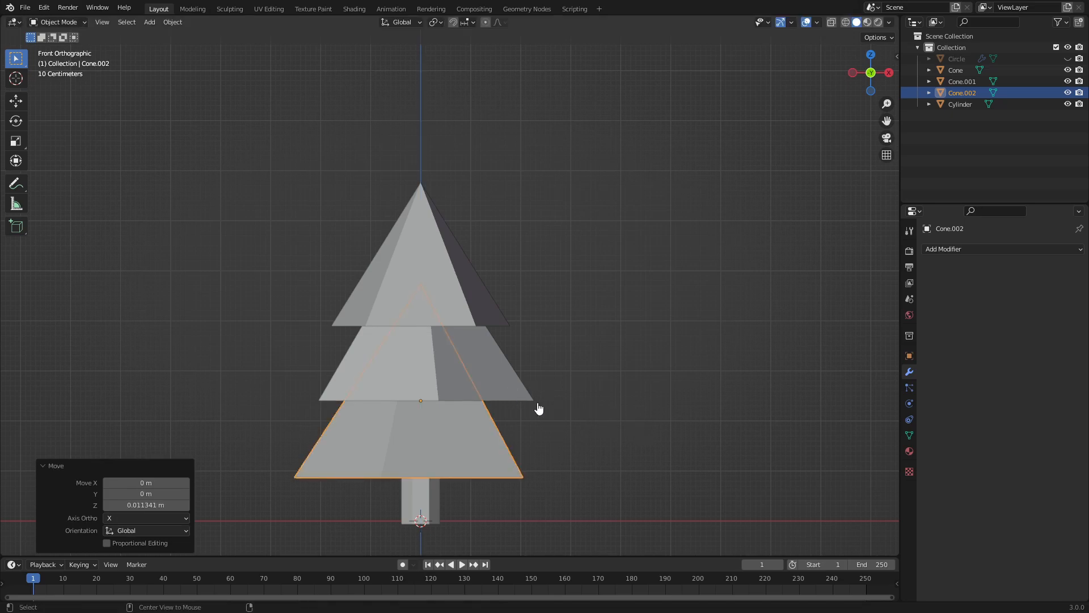
{"action": "key", "text": "alt+g"}
{"action": "key", "text": "ctrl+z"}
{"action": "key", "text": "Tab"}
{"action": "middle_click_drag", "start_coordinate": [489, 343], "coordinate": [618, 307]}
{"action": "key", "text": "Tab"}
Open the top cone's mesh in Edit Mode and shift its apex vertex slightly sideways.
{"action": "scroll", "coordinate": [501, 333], "scroll_direction": "down", "scroll_amount": 2}
{"action": "left_click", "coordinate": [470, 229]}
{"action": "key", "text": "Tab"}
{"action": "key", "text": "g"}
{"action": "left_click", "coordinate": [486, 199]}
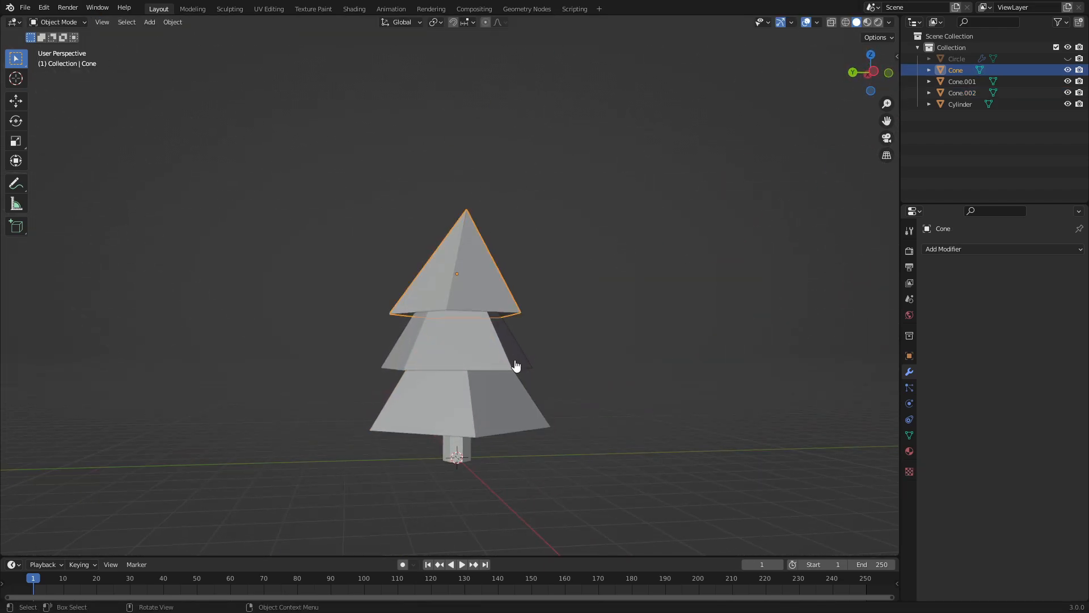
Reshape the bottom cone in Edit Mode by slightly shifting two of its outer base corner vertices.
{"action": "key", "text": "Tab"}
{"action": "left_click", "coordinate": [515, 392]}
{"action": "key", "text": "Tab"}
{"action": "left_click", "coordinate": [556, 425]}
{"action": "key", "text": "g"}
{"action": "left_click", "coordinate": [560, 426]}
{"action": "left_click", "coordinate": [377, 425]}
{"action": "key", "text": "g"}
{"action": "left_click", "coordinate": [442, 419]}
{"action": "key", "text": "Tab"}
{"action": "middle_click_drag", "start_coordinate": [444, 416], "coordinate": [394, 440]}
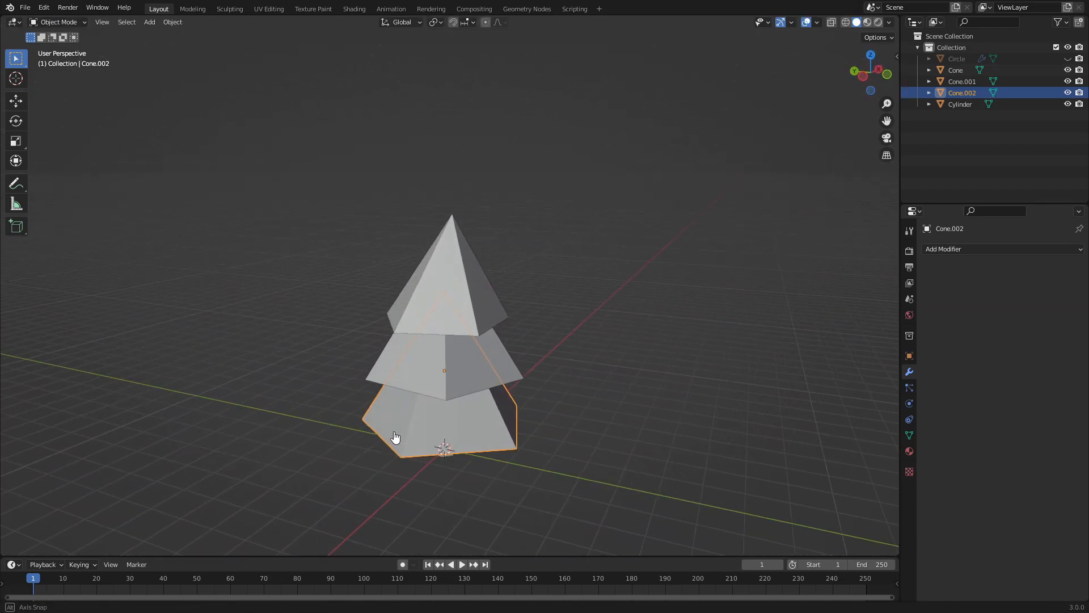
Duplicate the top cone in place, scale the copy down and raise it along Z to form a snow cap.
{"action": "middle_click_drag", "start_coordinate": [479, 299], "coordinate": [518, 318]}
{"action": "left_click", "coordinate": [454, 281]}
{"action": "key", "text": "shift+d"}
{"action": "key", "text": "Escape"}
{"action": "key", "text": "s"}
{"action": "left_click", "coordinate": [541, 311]}
{"action": "key", "text": "g"}
{"action": "key", "text": "z"}
{"action": "left_click", "coordinate": [546, 279]}
Scale the snow cap copy by about 0.68 and nudge it horizontally until it sits over the top cone.
{"action": "key", "text": "s"}
{"action": "left_click", "coordinate": [567, 290]}
{"action": "middle_click_drag", "start_coordinate": [566, 290], "coordinate": [320, 265]}
{"action": "scroll", "coordinate": [505, 265], "scroll_direction": "up", "scroll_amount": 3}
{"action": "middle_click_drag", "start_coordinate": [518, 265], "coordinate": [583, 236]}
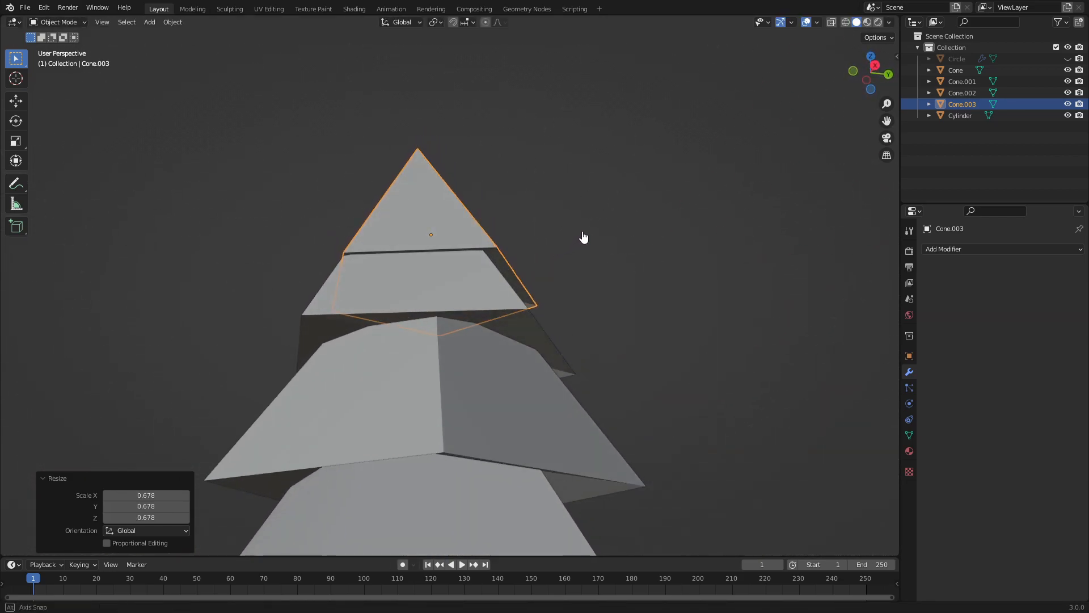
{"action": "key", "text": "g"}
{"action": "left_click", "coordinate": [576, 231]}
{"action": "middle_click_drag", "start_coordinate": [467, 245], "coordinate": [597, 313]}
{"action": "key", "text": "g"}
{"action": "left_click", "coordinate": [596, 251]}
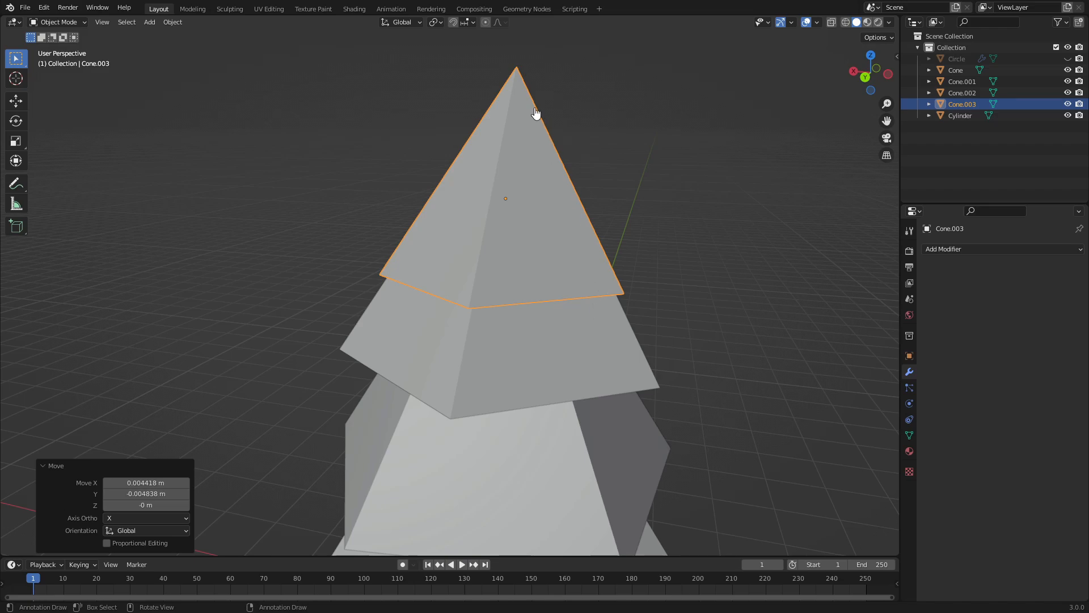
In Edit Mode, move the snow cap's apex vertex slightly up and sideways to cover the tree's tip.
{"action": "key", "text": "Tab"}
{"action": "left_click", "coordinate": [519, 69]}
{"action": "key", "text": "g"}
{"action": "left_click", "coordinate": [526, 58]}
{"action": "key", "text": "Tab"}
Duplicate the middle cone, scale the copy to 0.790 and raise it about 0.58 m along Z.
{"action": "middle_click_drag", "start_coordinate": [449, 196], "coordinate": [664, 198]}
{"action": "scroll", "coordinate": [594, 306], "scroll_direction": "down", "scroll_amount": 2}
{"action": "left_click", "coordinate": [460, 397]}
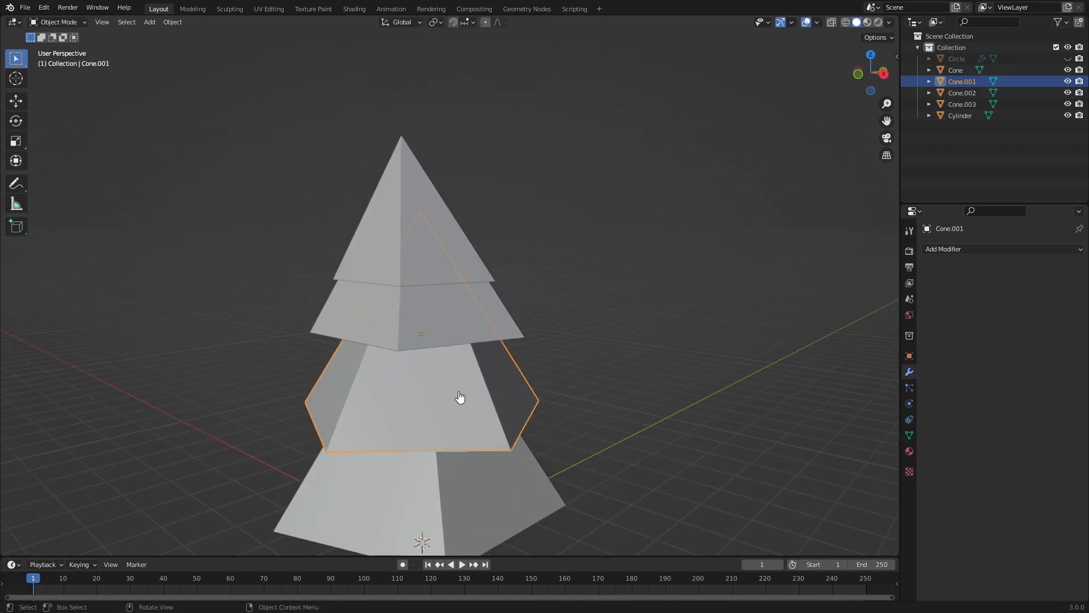
{"action": "middle_click_drag", "start_coordinate": [497, 357], "coordinate": [504, 257], "text": "shift"}
{"action": "key", "text": "shift+d"}
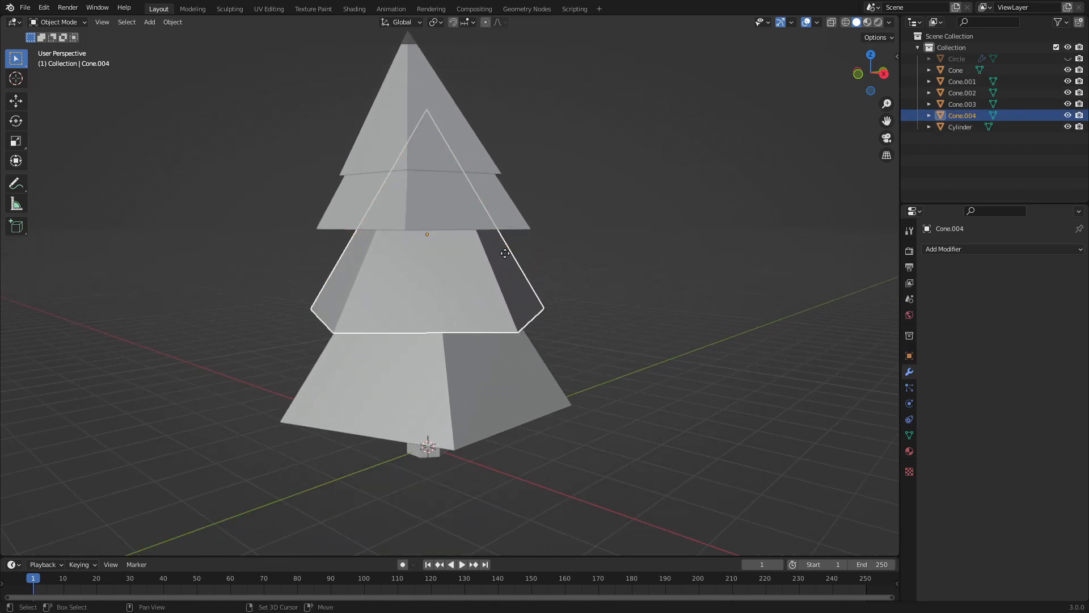
{"action": "right_click", "coordinate": [643, 282]}
{"action": "key", "text": "s"}
{"action": "left_click", "coordinate": [598, 260]}
{"action": "key", "text": "g"}
{"action": "key", "text": "z"}
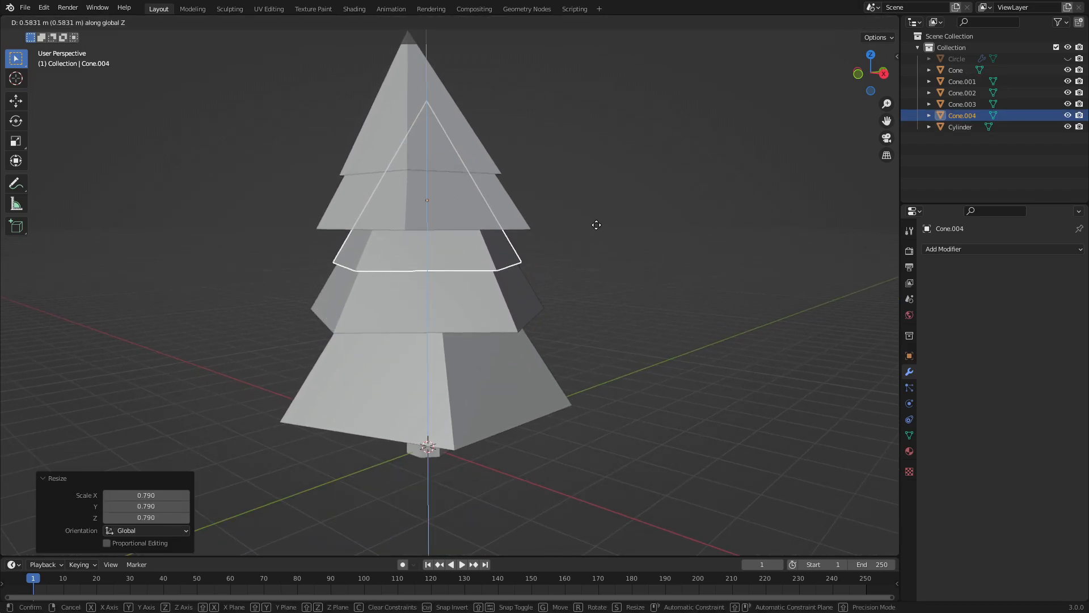
{"action": "left_click", "coordinate": [597, 225]}
{"action": "middle_click_drag", "start_coordinate": [564, 243], "coordinate": [881, 209]}
{"action": "scroll", "coordinate": [645, 243], "scroll_direction": "up", "scroll_amount": 3}
{"action": "key", "text": "Tab"}
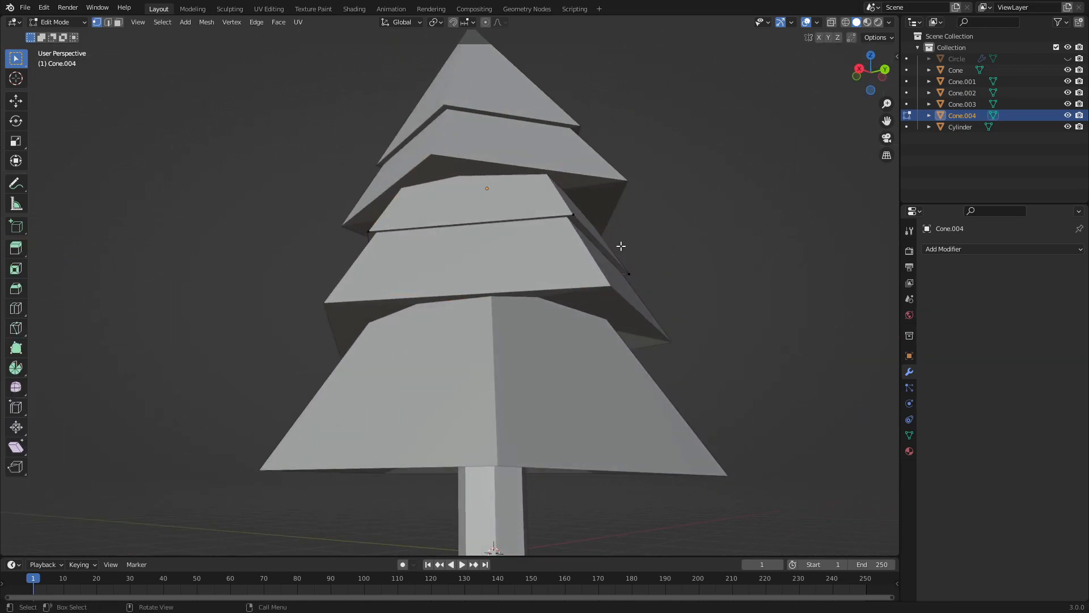
{"action": "key", "text": "Tab"}
{"action": "middle_click_drag", "start_coordinate": [579, 219], "coordinate": [635, 233]}
{"action": "key", "text": "Tab"}
{"action": "middle_click_drag", "start_coordinate": [544, 236], "coordinate": [617, 250]}
{"action": "key", "text": "Tab"}
Duplicate the bottom cone in place and scale the copy to 0.764.
{"action": "scroll", "coordinate": [590, 258], "scroll_direction": "down", "scroll_amount": 4}
{"action": "middle_click_drag", "start_coordinate": [498, 289], "coordinate": [525, 294]}
{"action": "left_click", "coordinate": [456, 379]}
{"action": "key", "text": "shift+d"}
{"action": "right_click", "coordinate": [548, 360]}
{"action": "middle_click_drag", "start_coordinate": [549, 359], "coordinate": [582, 288]}
{"action": "key", "text": "s"}
{"action": "left_click", "coordinate": [546, 292]}
Raise the bottom cone's copy along Z and fine-tune its scale so it forms a snow layer on that tier.
{"action": "middle_click_drag", "start_coordinate": [489, 291], "coordinate": [495, 313]}
{"action": "key", "text": "g"}
{"action": "key", "text": "z"}
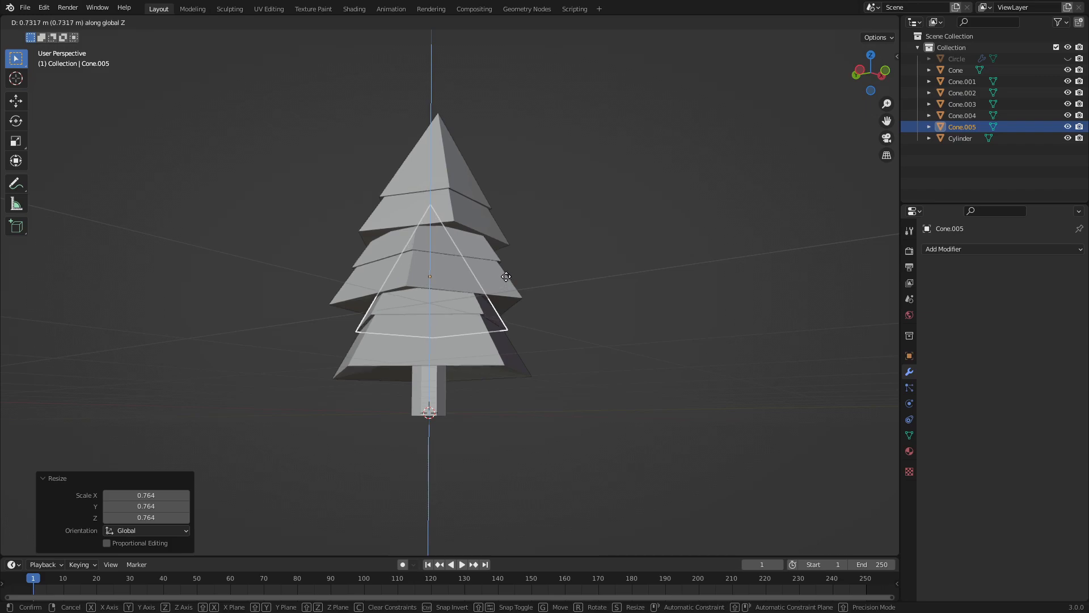
{"action": "right_click", "coordinate": [507, 280]}
{"action": "key", "text": "g"}
{"action": "key", "text": "z"}
{"action": "left_click", "coordinate": [518, 244]}
{"action": "middle_click_drag", "start_coordinate": [474, 267], "coordinate": [734, 297]}
{"action": "key", "text": "s"}
{"action": "left_click", "coordinate": [682, 273]}
Select the three snow layer copies and assign the existing material "Material" to the top one, Cone.003.
{"action": "scroll", "coordinate": [570, 308], "scroll_direction": "up", "scroll_amount": 3}
{"action": "middle_click_drag", "start_coordinate": [570, 308], "coordinate": [713, 300]}
{"action": "left_click", "coordinate": [910, 451]}
{"action": "middle_click_drag", "start_coordinate": [664, 346], "coordinate": [588, 243]}
{"action": "left_click", "coordinate": [553, 205], "text": "shift"}
{"action": "left_click", "coordinate": [526, 172], "text": "shift"}
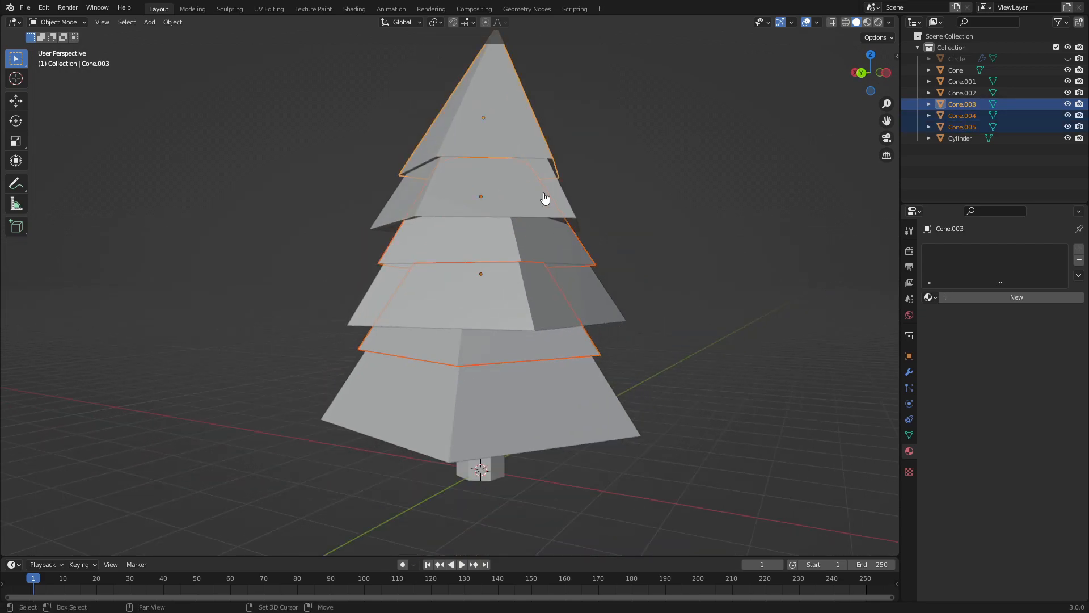
{"action": "left_click", "coordinate": [929, 297]}
{"action": "left_click", "coordinate": [953, 311]}
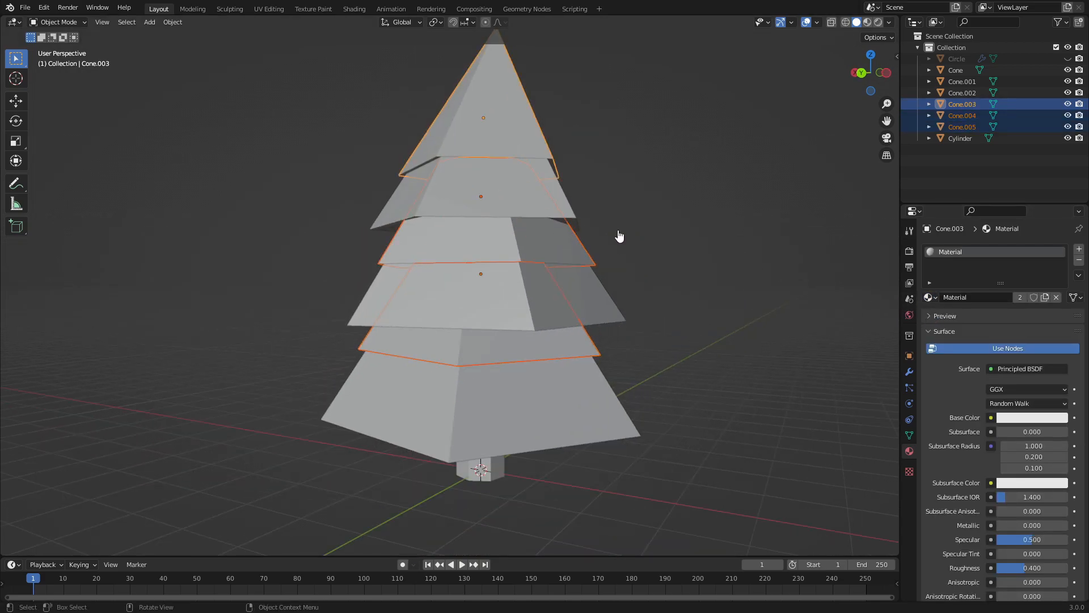
Select the three original cones, create a new material on the bottom one and give it a green base color.
{"action": "left_click", "coordinate": [544, 209]}
{"action": "left_click", "coordinate": [615, 314], "text": "shift"}
{"action": "left_click", "coordinate": [608, 410], "text": "shift"}
{"action": "left_click", "coordinate": [973, 298]}
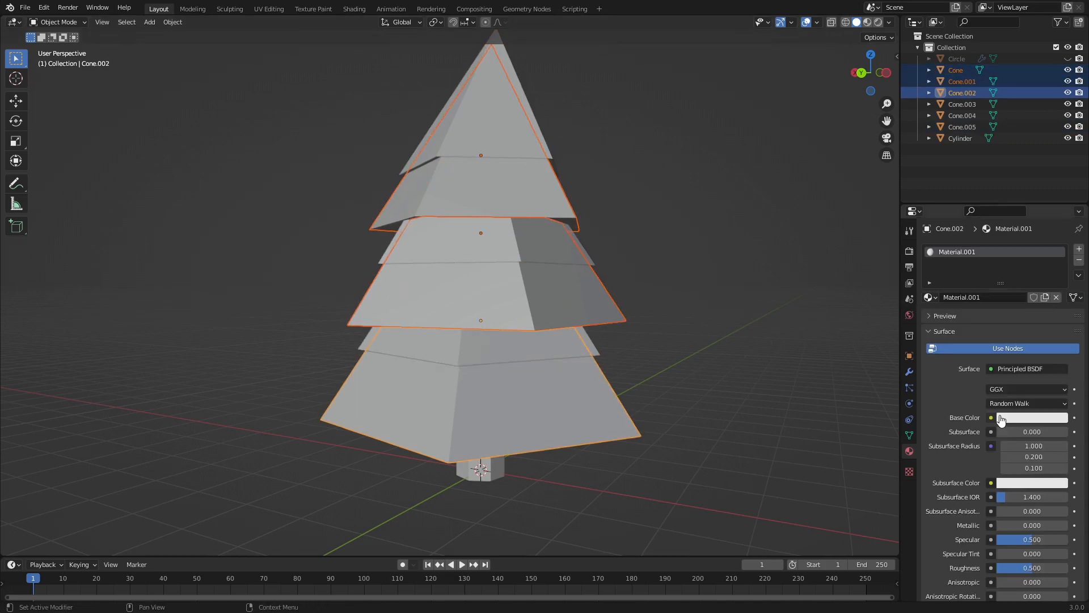
{"action": "left_click", "coordinate": [1034, 418]}
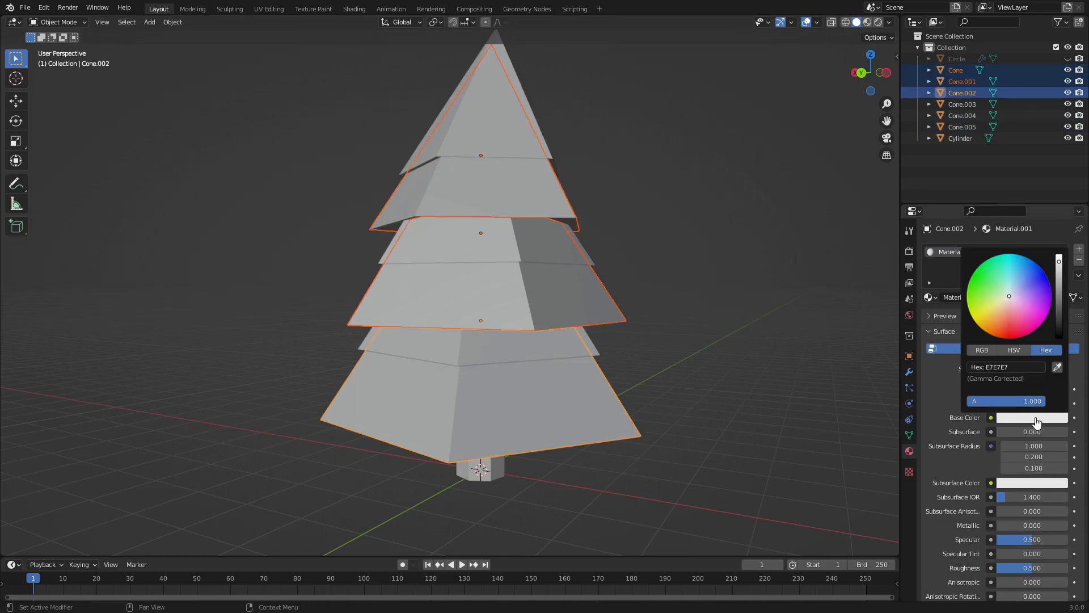
Switch the viewport to Material Preview and darken the bottom cone's base color to hex 295320.
{"action": "left_click", "coordinate": [878, 23]}
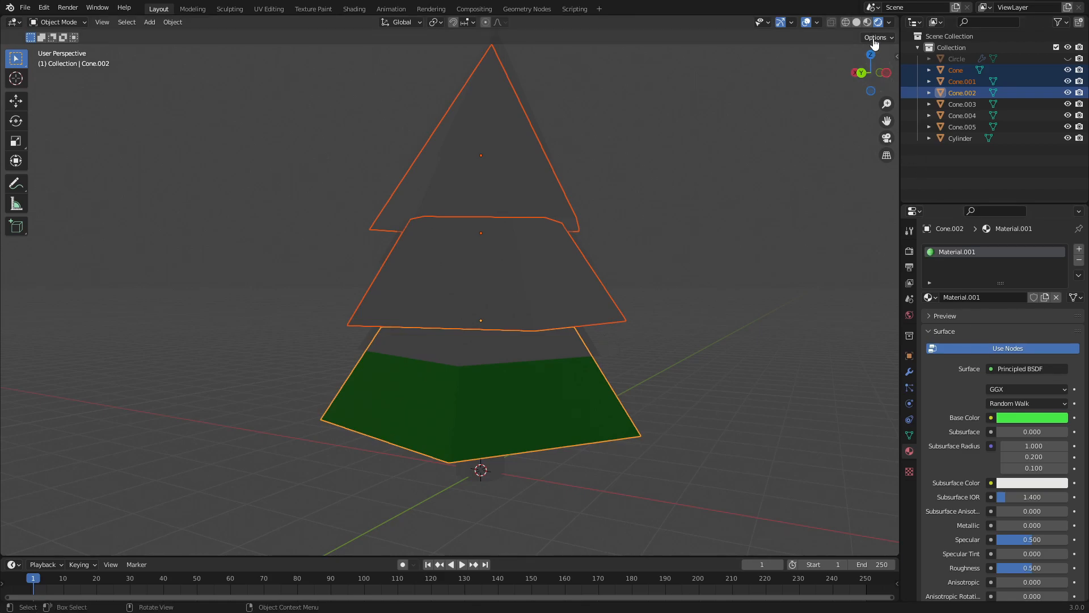
{"action": "left_click", "coordinate": [867, 22]}
{"action": "middle_click_drag", "start_coordinate": [768, 198], "coordinate": [724, 190]}
{"action": "left_click", "coordinate": [1029, 419]}
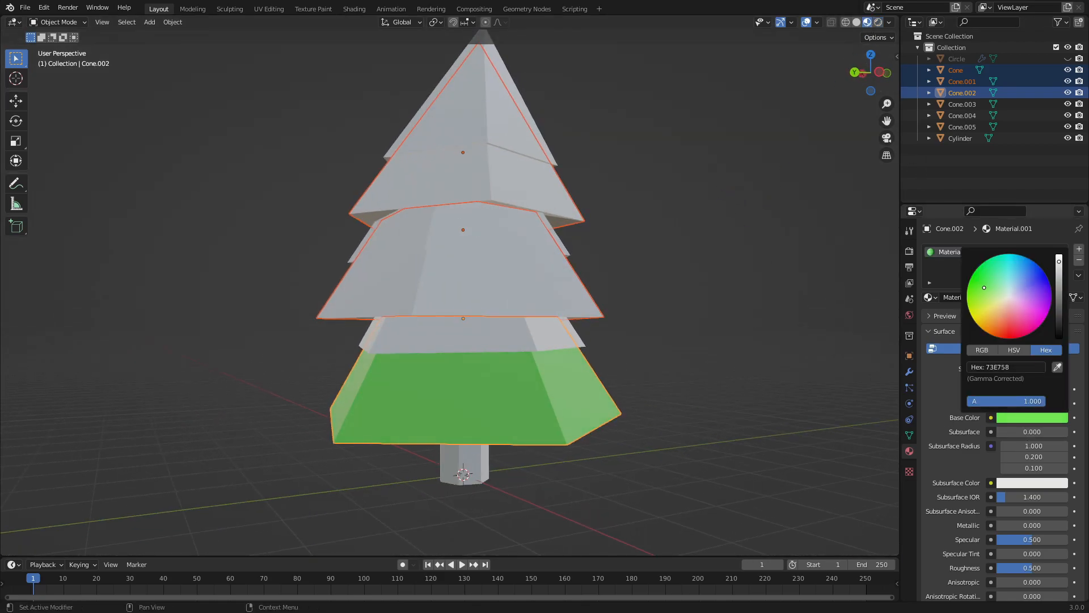
{"action": "left_click", "coordinate": [1059, 313]}
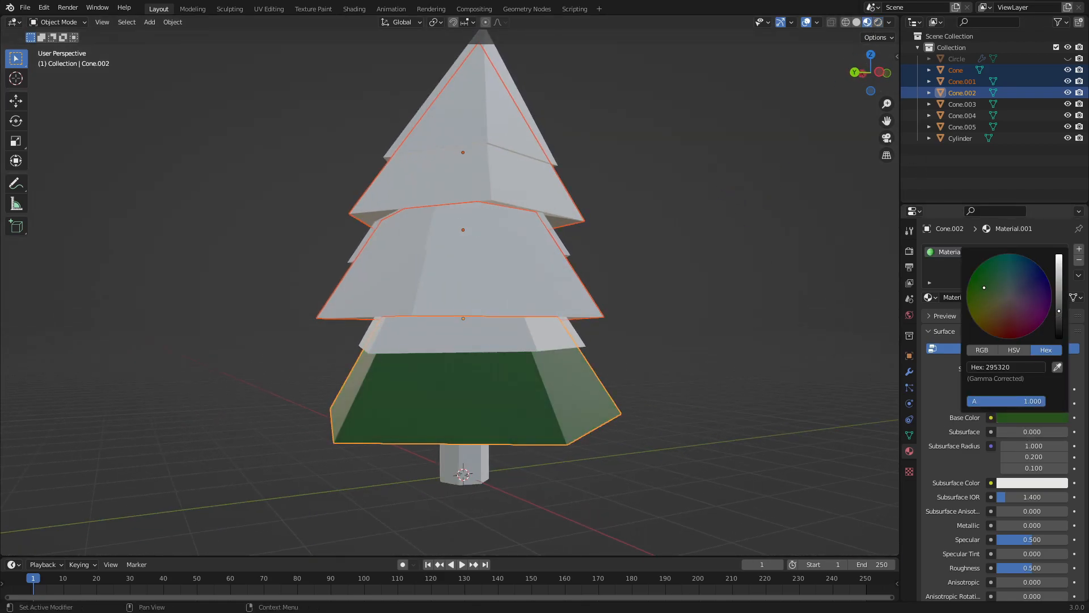
Assign the green Material.001 to the original middle cone and the original top cone.
{"action": "left_click", "coordinate": [569, 299]}
{"action": "left_click", "coordinate": [931, 298]}
{"action": "left_click", "coordinate": [964, 325]}
{"action": "left_click", "coordinate": [544, 220]}
{"action": "left_click", "coordinate": [929, 297]}
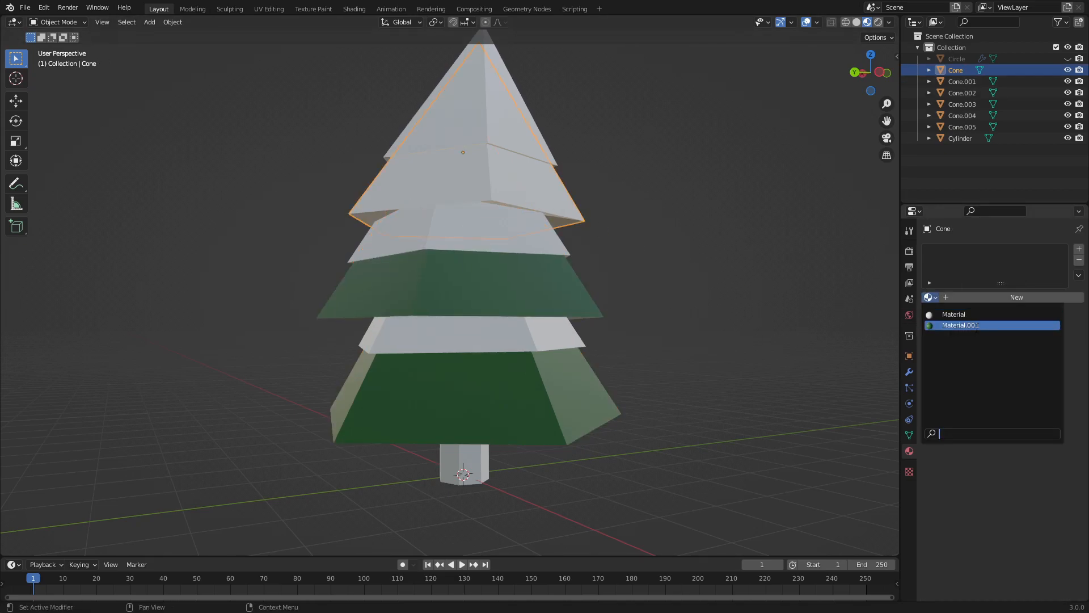
{"action": "left_click", "coordinate": [977, 325]}
Assign the white material "Material" to the middle and bottom snow layers, Cone.004 and Cone.005.
{"action": "left_click", "coordinate": [518, 134]}
{"action": "middle_click_drag", "start_coordinate": [518, 134], "coordinate": [783, 300]}
{"action": "left_click", "coordinate": [931, 297]}
{"action": "left_click", "coordinate": [527, 307]}
{"action": "left_click", "coordinate": [931, 298]}
{"action": "left_click", "coordinate": [964, 314]}
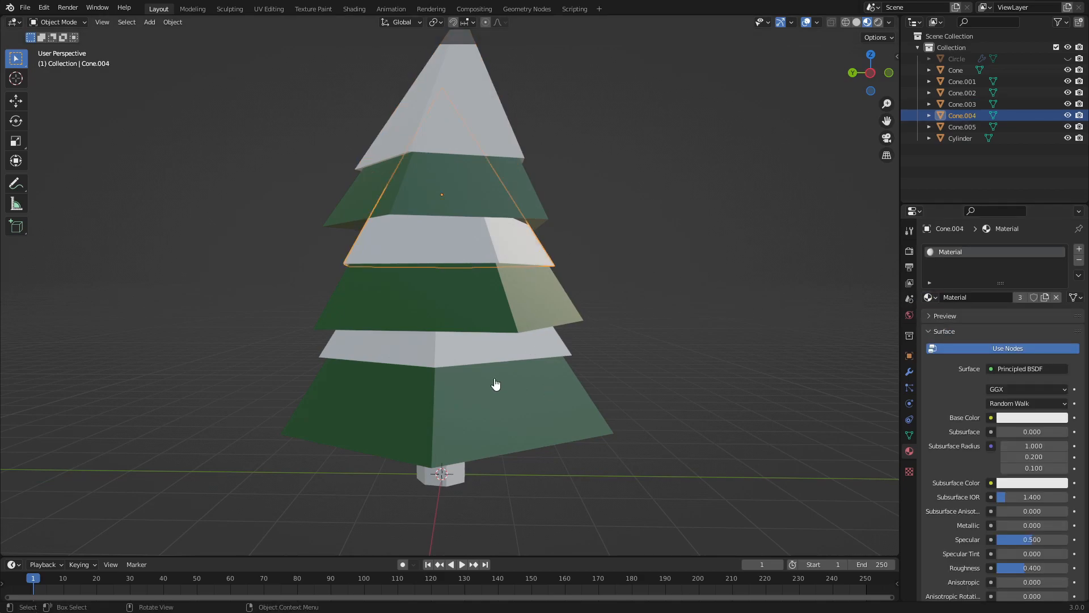
{"action": "left_click", "coordinate": [517, 343]}
{"action": "left_click", "coordinate": [931, 297]}
{"action": "left_click", "coordinate": [964, 313]}
Open the trunk cylinder in Edit Mode, add a loop cut around it and scale the new loop to 0.804.
{"action": "middle_click_drag", "start_coordinate": [883, 338], "coordinate": [556, 337]}
{"action": "scroll", "coordinate": [562, 341], "scroll_direction": "down", "scroll_amount": 3}
{"action": "left_click", "coordinate": [433, 397]}
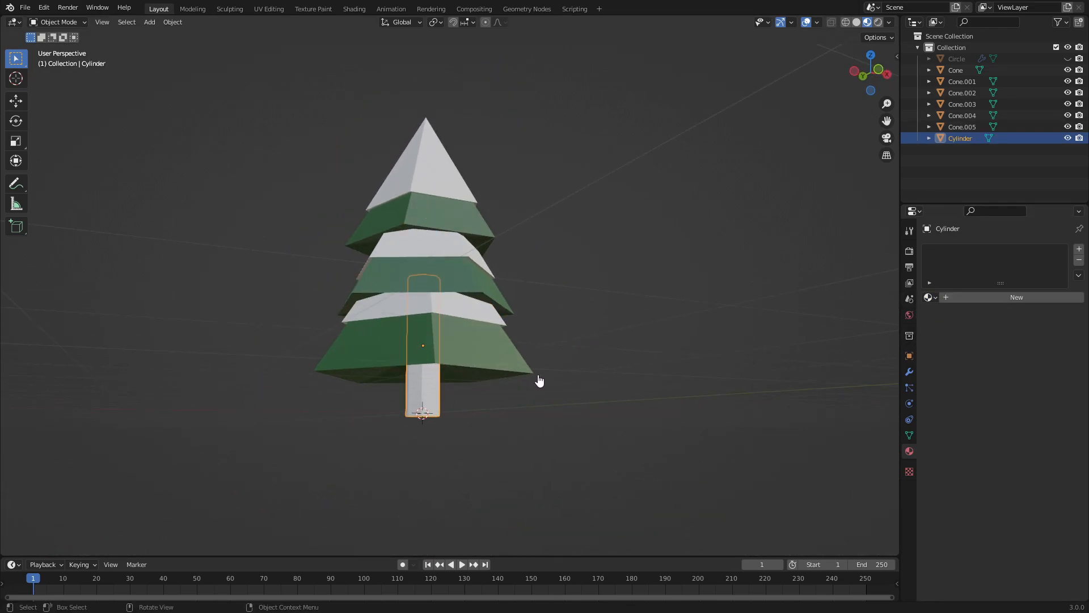
{"action": "key", "text": "Tab"}
{"action": "key", "text": "s"}
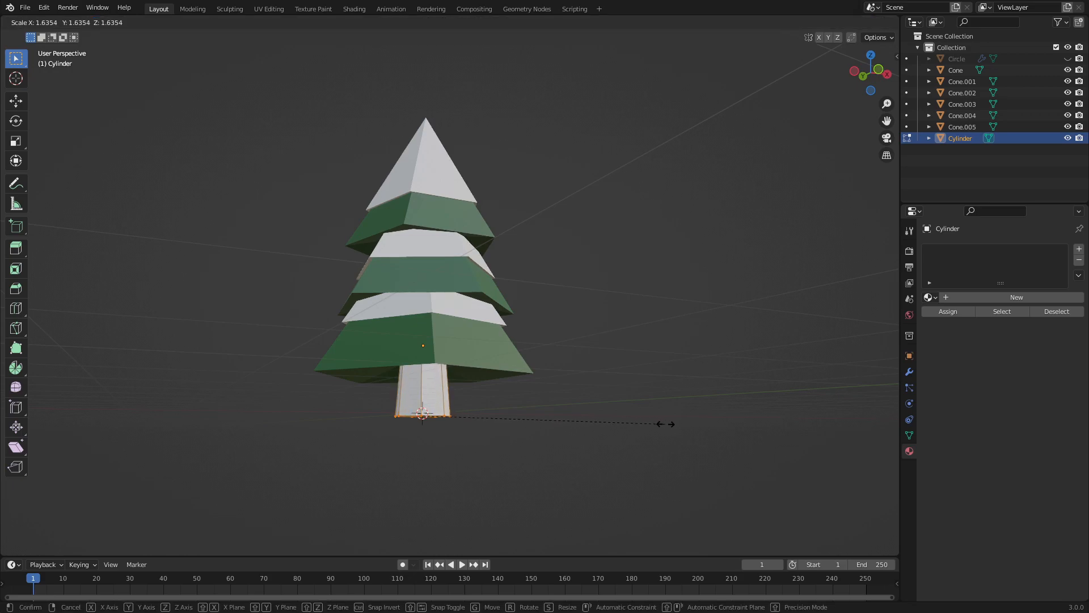
{"action": "left_click", "coordinate": [516, 409]}
{"action": "middle_click_drag", "start_coordinate": [516, 409], "coordinate": [292, 310]}
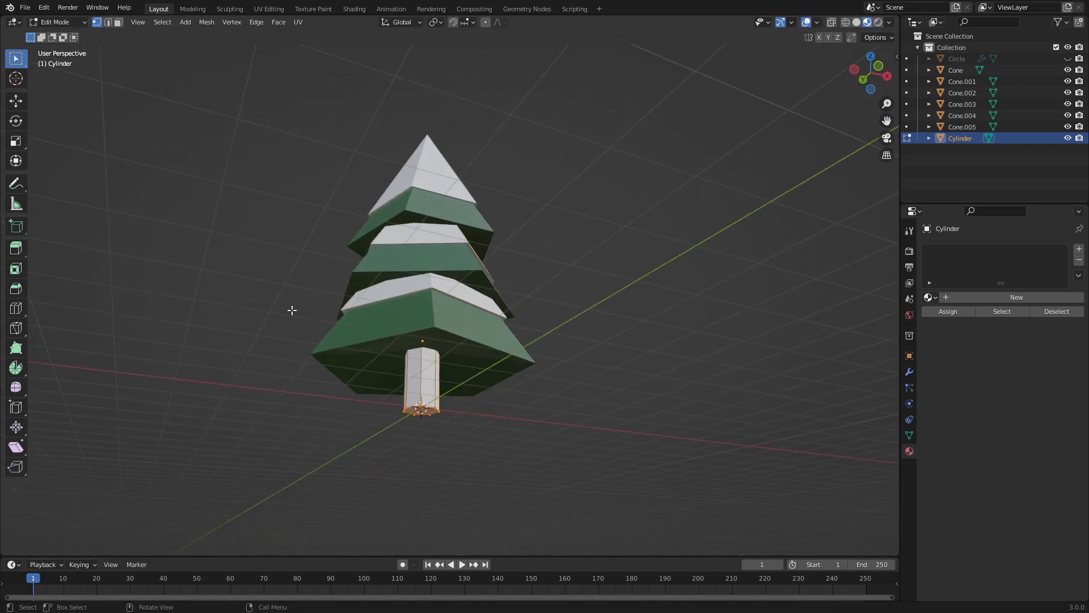
{"action": "left_click", "coordinate": [23, 311]}
{"action": "left_click", "coordinate": [435, 355]}
{"action": "key", "text": "s"}
{"action": "left_click", "coordinate": [599, 349]}
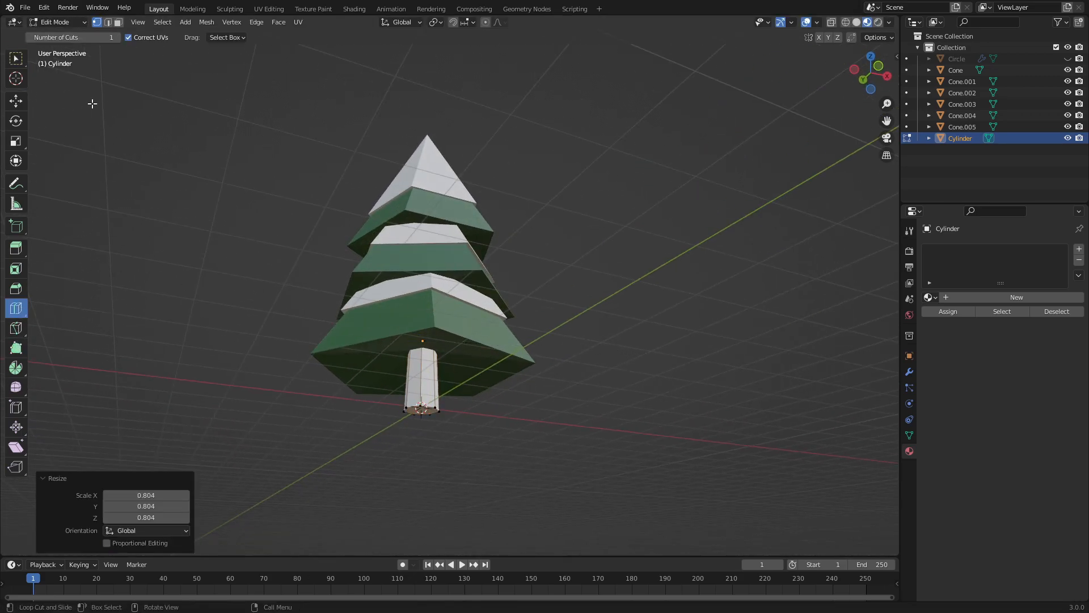
Enlarge the trunk's bottom ring of vertices so the base flares outward.
{"action": "left_click", "coordinate": [499, 440], "text": "alt"}
{"action": "key", "text": "s"}
{"action": "left_click", "coordinate": [640, 356]}
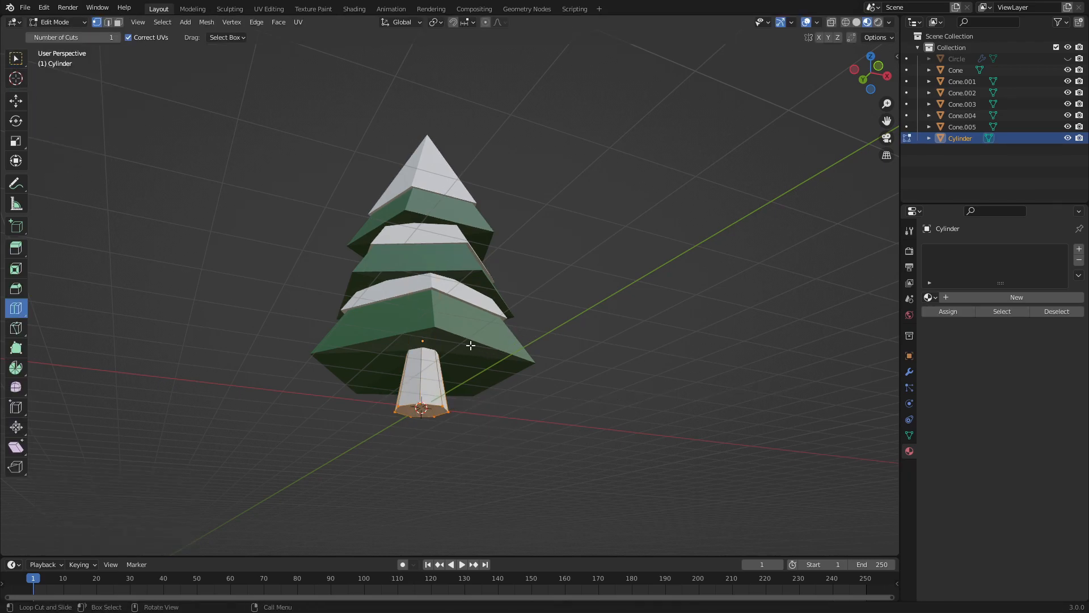
{"action": "middle_click_drag", "start_coordinate": [470, 345], "coordinate": [472, 302]}
{"action": "key", "text": "Tab"}
{"action": "key", "text": "a"}
{"action": "key", "text": "ctrl+z"}
Scale the trunk's top ring of vertices to 0.573 and return to Object Mode.
{"action": "key", "text": "Tab"}
{"action": "left_click_drag", "start_coordinate": [509, 305], "coordinate": [338, 223]}
{"action": "key", "text": "s"}
{"action": "left_click", "coordinate": [576, 302]}
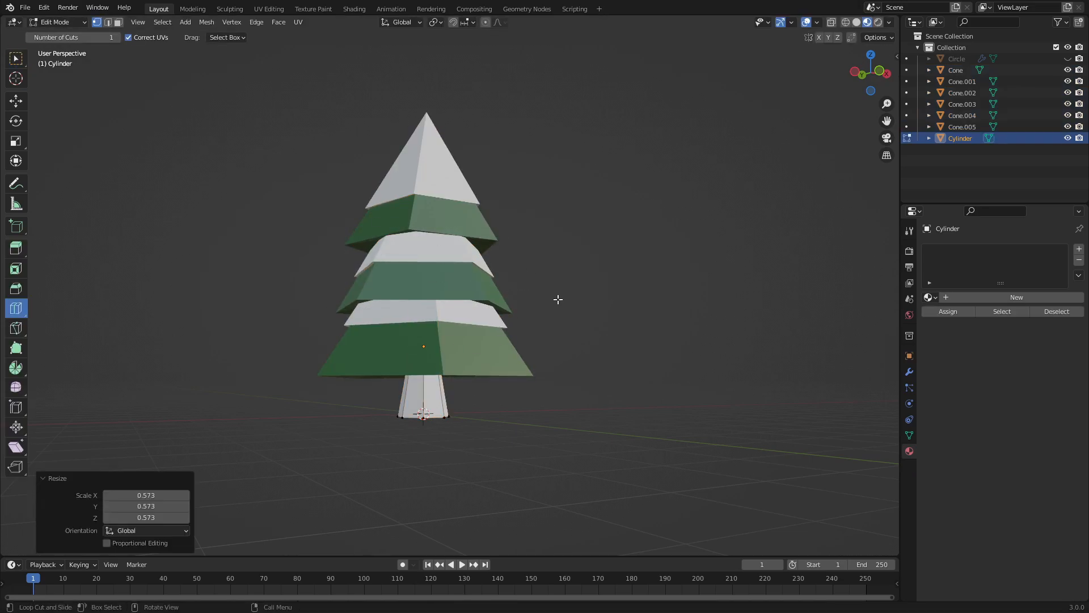
{"action": "key", "text": "Tab"}
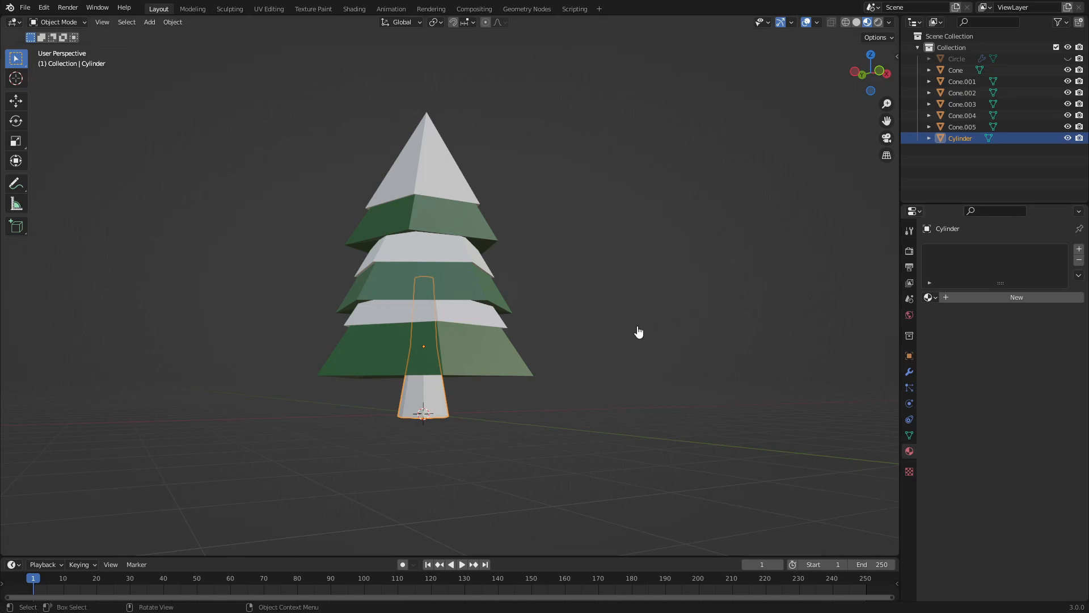
Reselect the trunk's bottom ring in Edit Mode and scale it to 0.952.
{"action": "middle_click_drag", "start_coordinate": [439, 280], "coordinate": [501, 465]}
{"action": "key", "text": "Tab"}
{"action": "left_click_drag", "start_coordinate": [507, 466], "coordinate": [335, 397]}
{"action": "left_click", "coordinate": [21, 63]}
{"action": "key", "text": "Tab"}
{"action": "key", "text": "Tab"}
{"action": "left_click_drag", "start_coordinate": [461, 446], "coordinate": [334, 364]}
{"action": "middle_click_drag", "start_coordinate": [546, 392], "coordinate": [549, 414]}
{"action": "left_click_drag", "start_coordinate": [461, 465], "coordinate": [360, 419]}
{"action": "key", "text": "s"}
{"action": "left_click", "coordinate": [570, 417]}
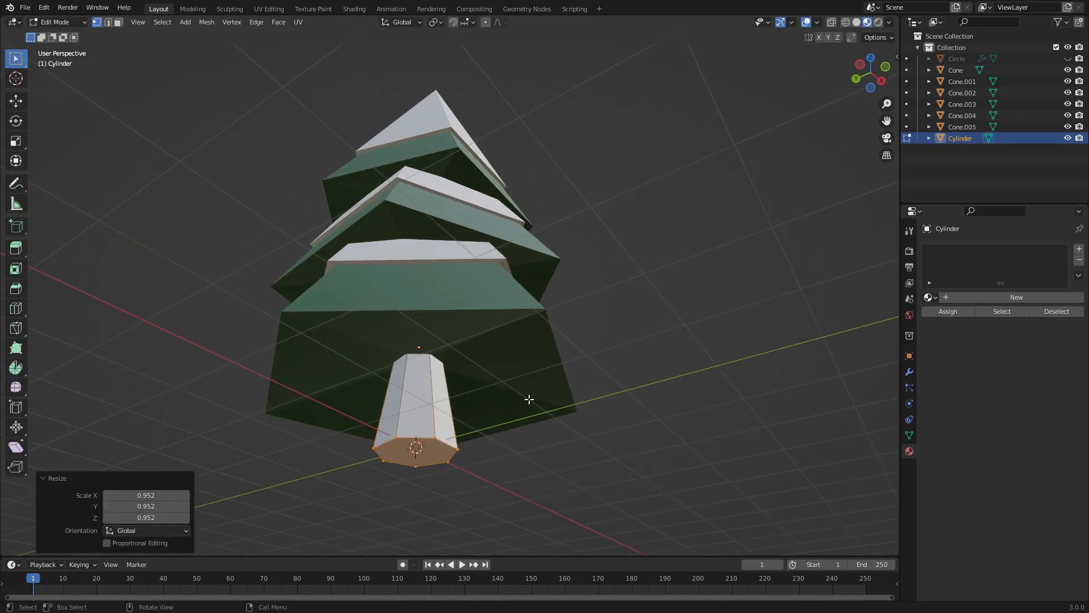
Add a loop cut around the lower part of the trunk and scale it to 0.831.
{"action": "left_click", "coordinate": [16, 308]}
{"action": "left_click", "coordinate": [453, 400]}
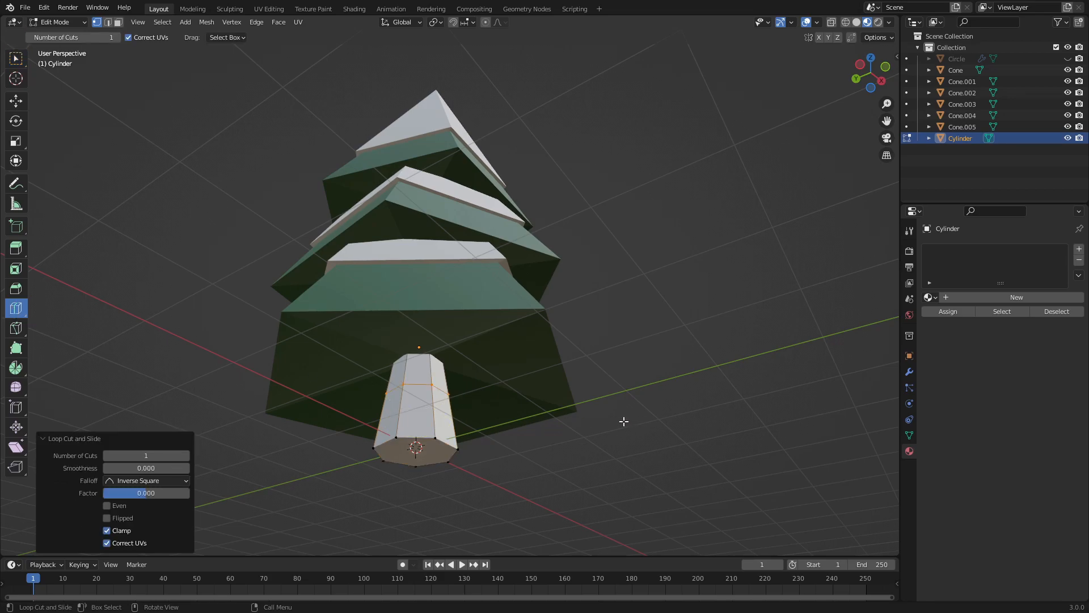
{"action": "key", "text": "s"}
{"action": "left_click", "coordinate": [590, 413]}
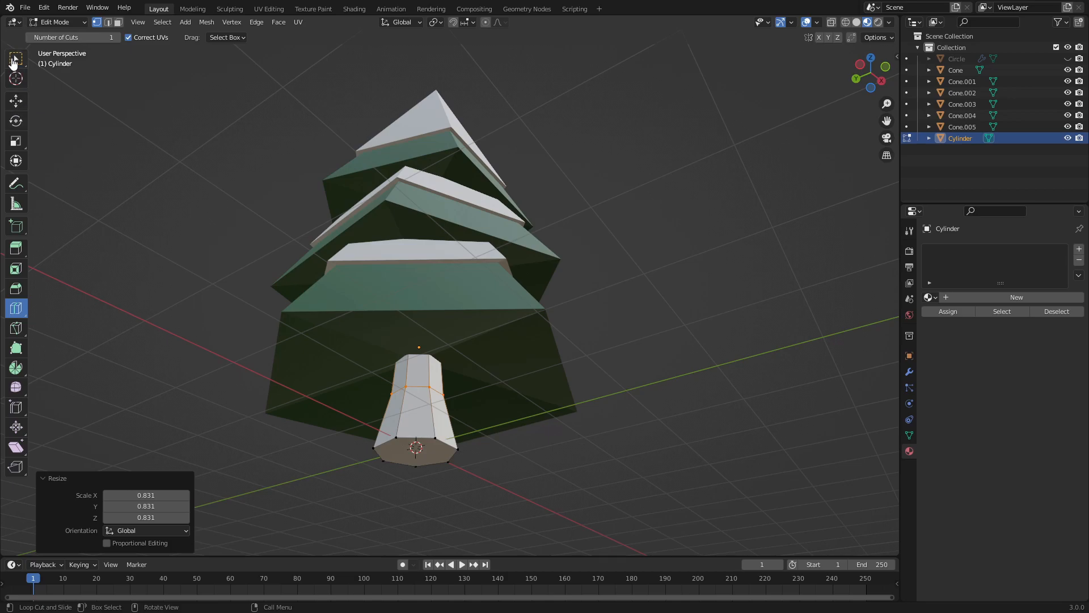
Select the trunk's bottom ring of vertices and scale it up to widen the base.
{"action": "left_click", "coordinate": [15, 59]}
{"action": "right_click", "coordinate": [313, 425]}
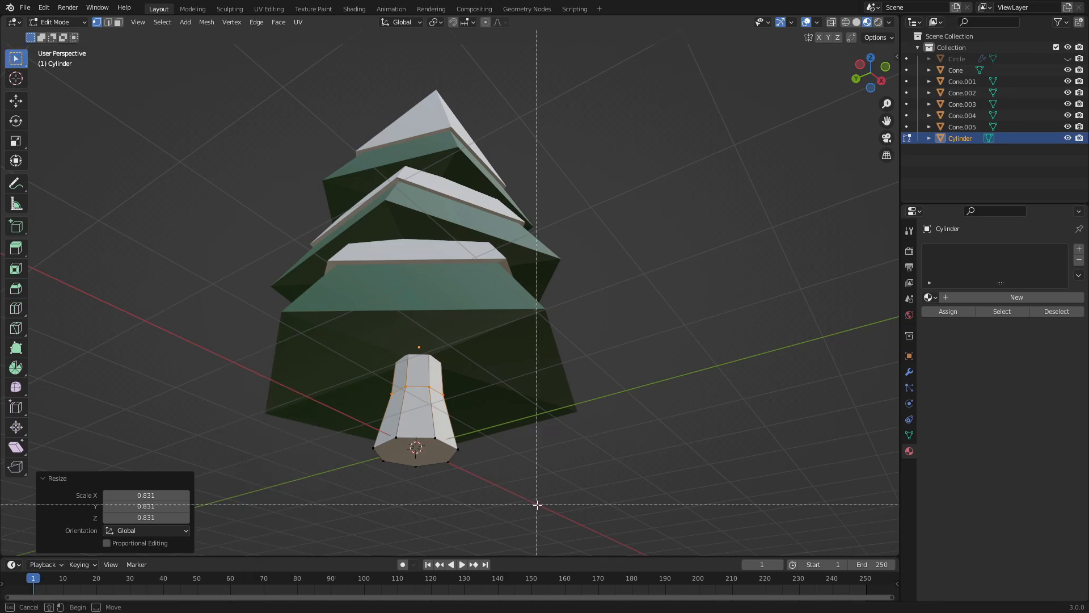
{"action": "left_click_drag", "start_coordinate": [536, 504], "coordinate": [360, 431], "text": "shift"}
{"action": "key", "text": "s"}
{"action": "right_click", "coordinate": [637, 431]}
{"action": "left_click_drag", "start_coordinate": [580, 486], "coordinate": [313, 422]}
{"action": "key", "text": "s"}
{"action": "left_click", "coordinate": [683, 552]}
With X-ray on, select the vertex loop in the lower trunk and scale it to 1.152.
{"action": "middle_click_drag", "start_coordinate": [683, 552], "coordinate": [496, 435]}
{"action": "left_click_drag", "start_coordinate": [496, 436], "coordinate": [366, 391]}
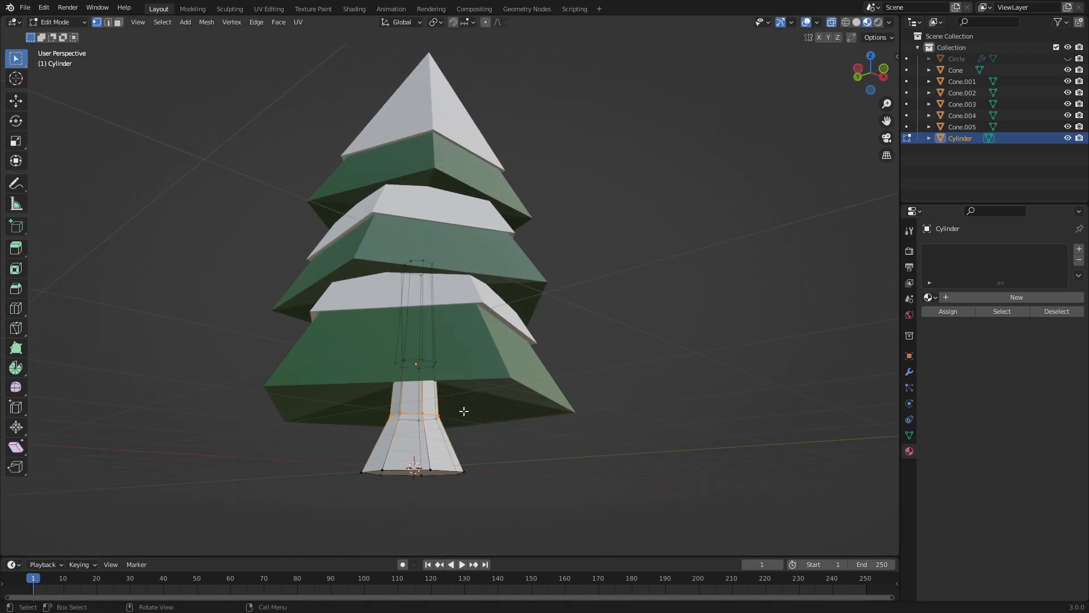
{"action": "key", "text": "s"}
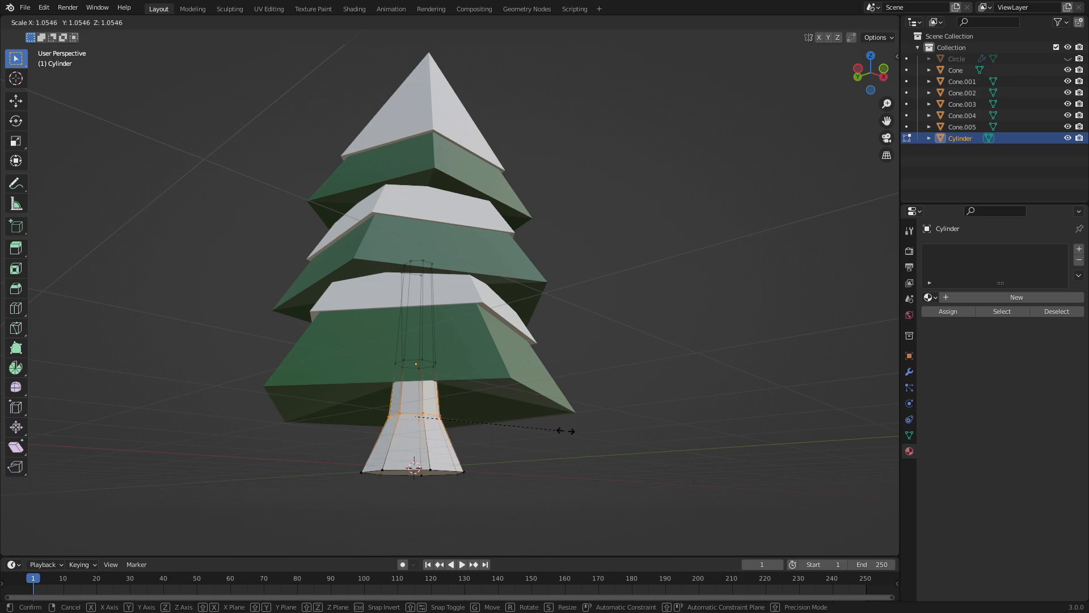
{"action": "left_click", "coordinate": [576, 431]}
Add a loop cut around the flared lower part of the trunk and scale it to shape the flare.
{"action": "left_click", "coordinate": [16, 308]}
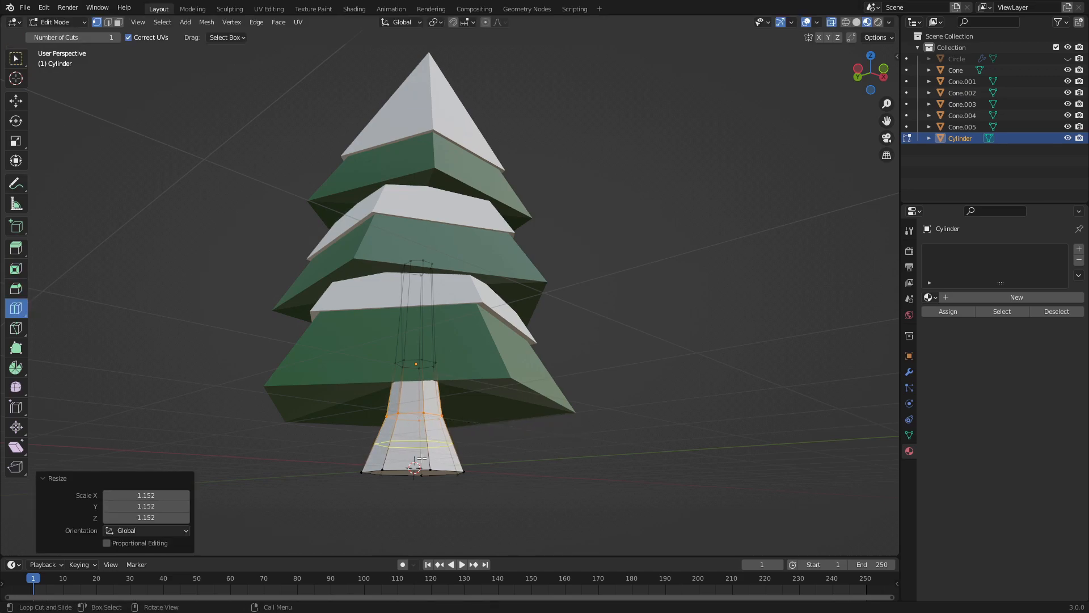
{"action": "left_click", "coordinate": [423, 448]}
{"action": "key", "text": "s"}
{"action": "left_click", "coordinate": [646, 409]}
Add a loop cut around the upper trunk just below the lowest cone tier and scale it to 0.796.
{"action": "left_click", "coordinate": [422, 392]}
{"action": "key", "text": "s"}
{"action": "left_click", "coordinate": [522, 401]}
{"action": "left_click", "coordinate": [16, 58]}
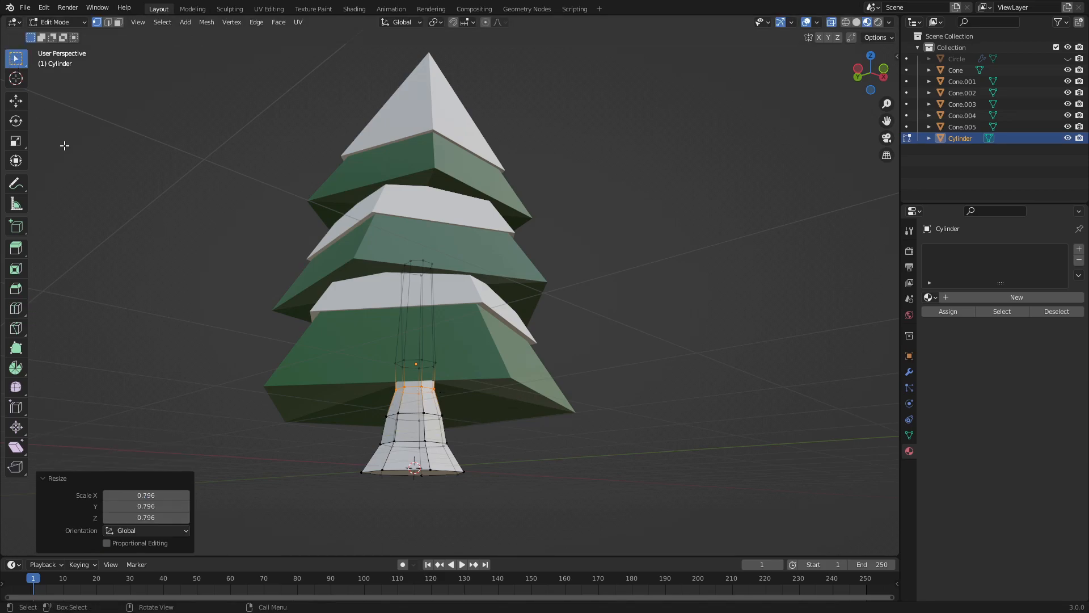
Select the vertex loop around the middle of the visible trunk and scale it to about 0.8.
{"action": "left_click", "coordinate": [409, 416], "text": "alt"}
{"action": "key", "text": "s"}
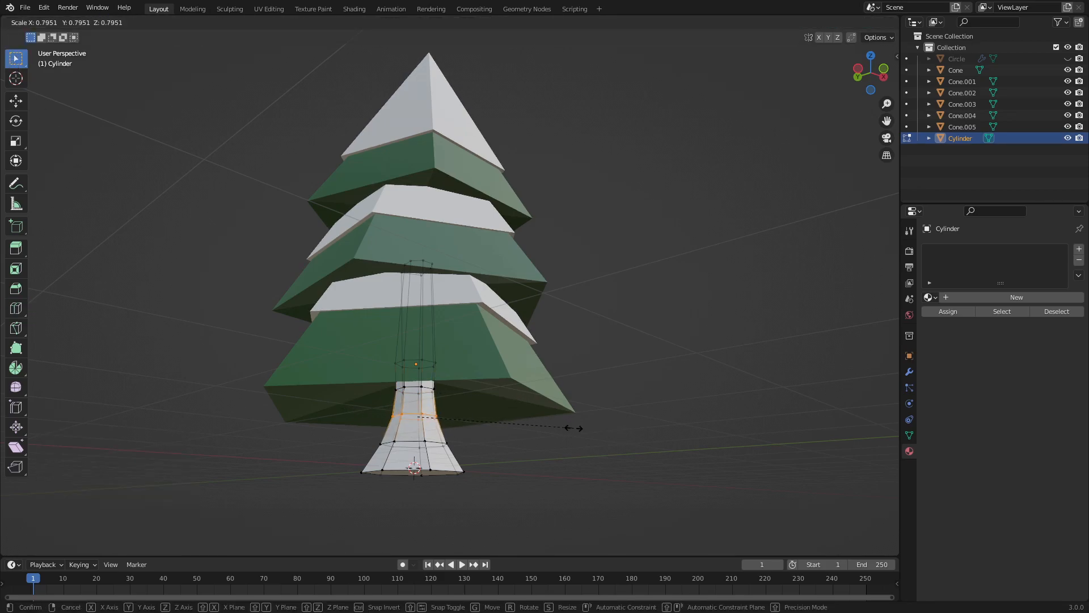
{"action": "left_click", "coordinate": [576, 429]}
{"action": "key", "text": "Tab"}
Select the trunk's vertex ring hidden inside the lowest cone tier and rescale it.
{"action": "middle_click_drag", "start_coordinate": [447, 377], "coordinate": [481, 361]}
{"action": "scroll", "coordinate": [462, 342], "scroll_direction": "up", "scroll_amount": 2}
{"action": "key", "text": "Tab"}
{"action": "left_click_drag", "start_coordinate": [465, 362], "coordinate": [375, 329]}
{"action": "key", "text": "s"}
{"action": "left_click", "coordinate": [524, 349]}
Collapse the trunk's top vertex ring to scale 0 and delete its vertices.
{"action": "middle_click_drag", "start_coordinate": [493, 375], "coordinate": [579, 402]}
{"action": "left_click_drag", "start_coordinate": [426, 244], "coordinate": [539, 275]}
{"action": "key", "text": "s"}
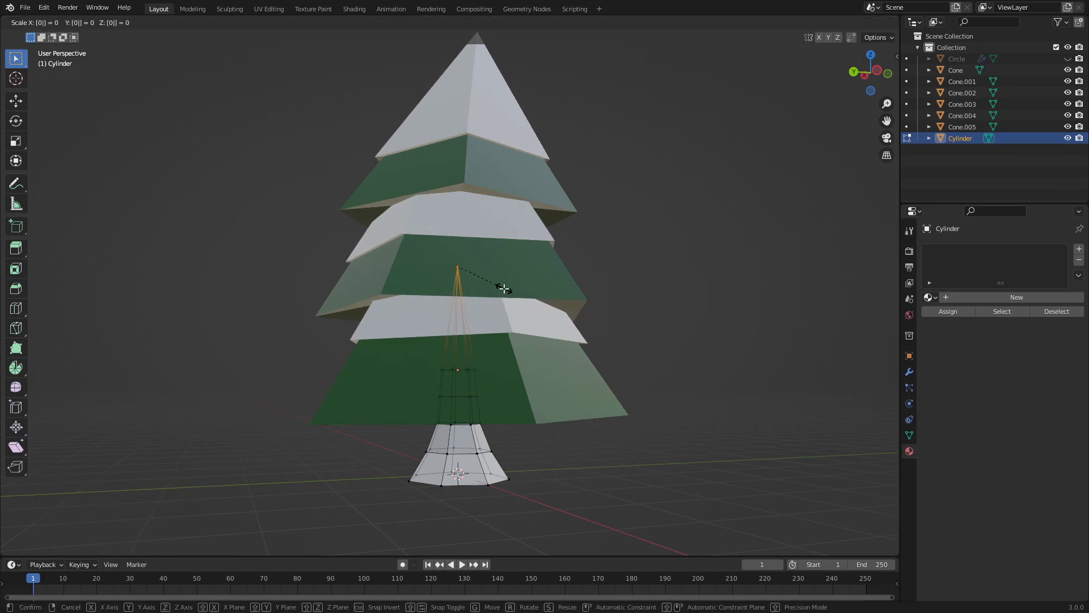
{"action": "key", "text": "Return"}
{"action": "key", "text": "x"}
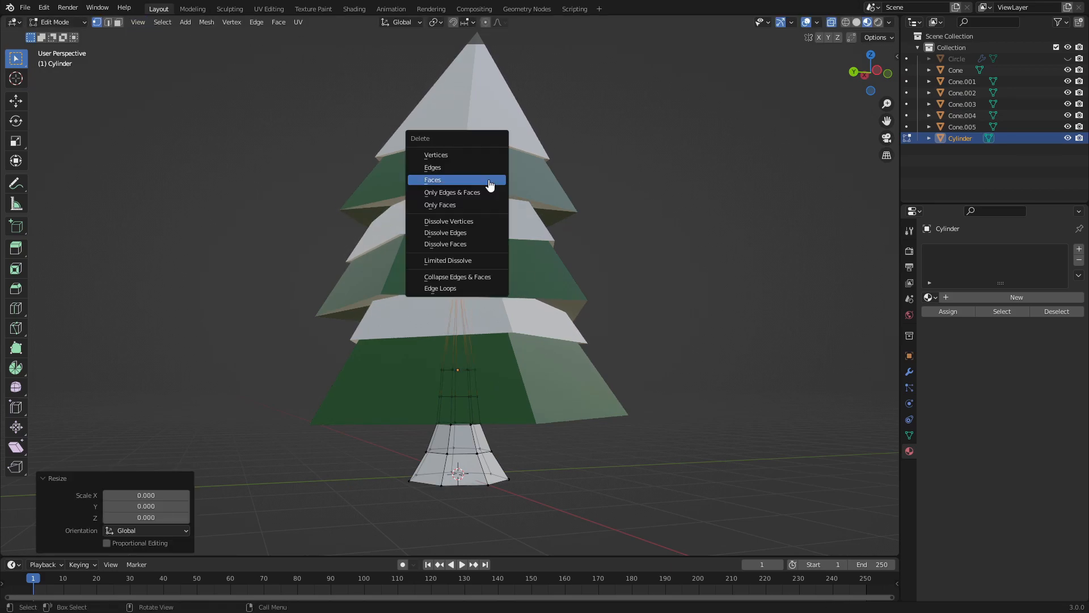
{"action": "left_click", "coordinate": [472, 157]}
{"action": "key", "text": "Tab"}
Try recoloring the shared Material on the trunk to E79C66, undo it and unlink the material.
{"action": "middle_click_drag", "start_coordinate": [546, 316], "coordinate": [775, 308]}
{"action": "left_click", "coordinate": [931, 297]}
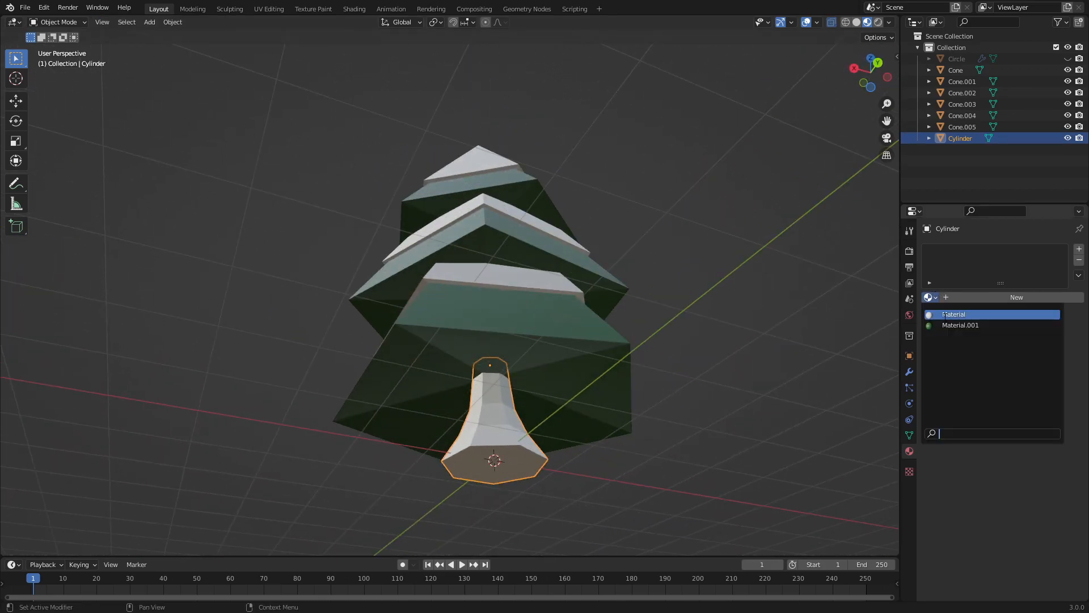
{"action": "left_click", "coordinate": [944, 314]}
{"action": "left_click", "coordinate": [1032, 417]}
{"action": "left_click", "coordinate": [995, 319]}
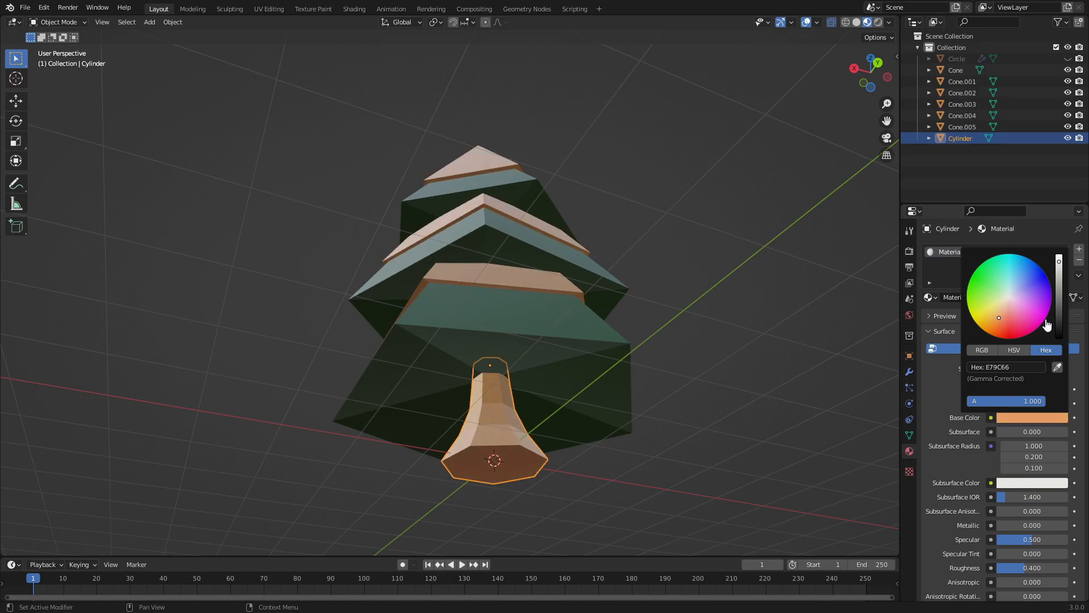
{"action": "key", "text": "ctrl+z"}
{"action": "left_click", "coordinate": [1056, 298]}
Create a new material for the trunk with a dark brown base color, hex 5E3723.
{"action": "left_click", "coordinate": [998, 297]}
{"action": "left_click", "coordinate": [1031, 418]}
{"action": "left_click", "coordinate": [1059, 315]}
{"action": "left_click_drag", "start_coordinate": [1010, 296], "coordinate": [1059, 307]}
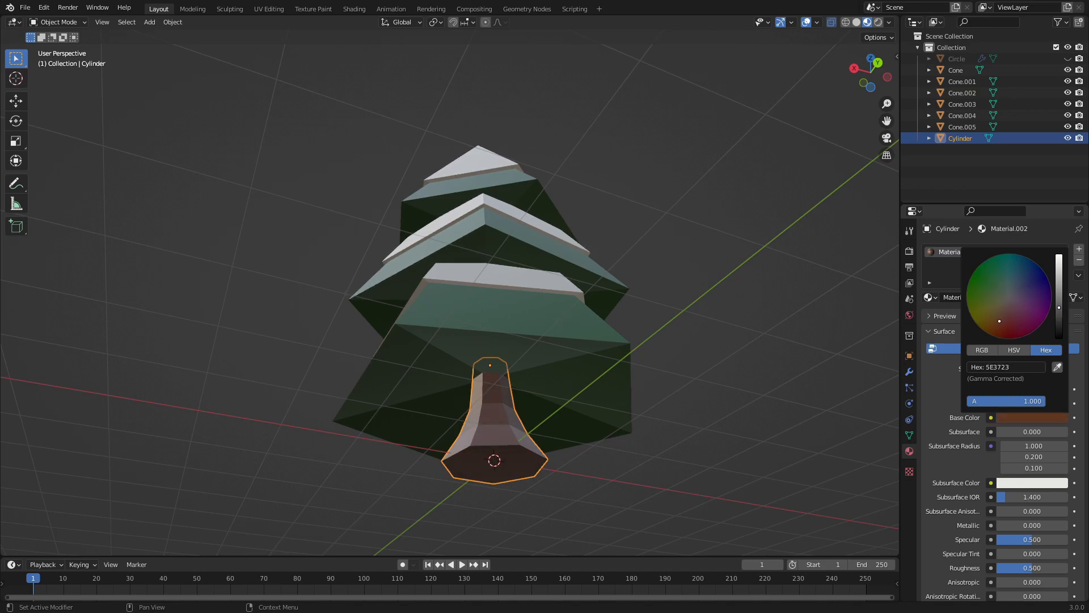
Adjust the trunk along Z so its base sits lower while its top stays inside the lowest cone tier.
{"action": "middle_click_drag", "start_coordinate": [729, 317], "coordinate": [608, 355]}
{"action": "scroll", "coordinate": [695, 365], "scroll_direction": "down", "scroll_amount": 2}
{"action": "key", "text": "Tab"}
{"action": "middle_click_drag", "start_coordinate": [559, 383], "coordinate": [638, 314]}
{"action": "key", "text": "Tab"}
{"action": "key", "text": "g"}
{"action": "key", "text": "z"}
{"action": "left_click", "coordinate": [649, 357]}
{"action": "key", "text": "g"}
{"action": "key", "text": "z"}
{"action": "left_click", "coordinate": [544, 304]}
{"action": "key", "text": "Tab"}
{"action": "key", "text": "b"}
{"action": "middle_click_drag", "start_coordinate": [497, 297], "coordinate": [568, 322]}
{"action": "key", "text": "Tab"}
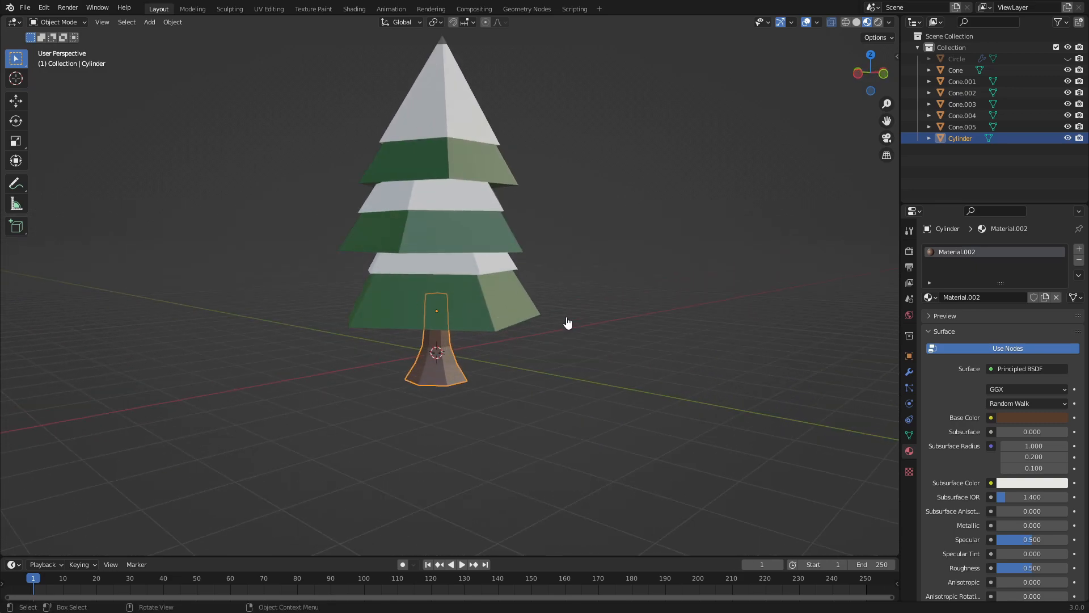
Select all cone tiers and the trunk and raise them about 0.606 m along Z in front view.
{"action": "left_click_drag", "start_coordinate": [619, 440], "coordinate": [356, 182]}
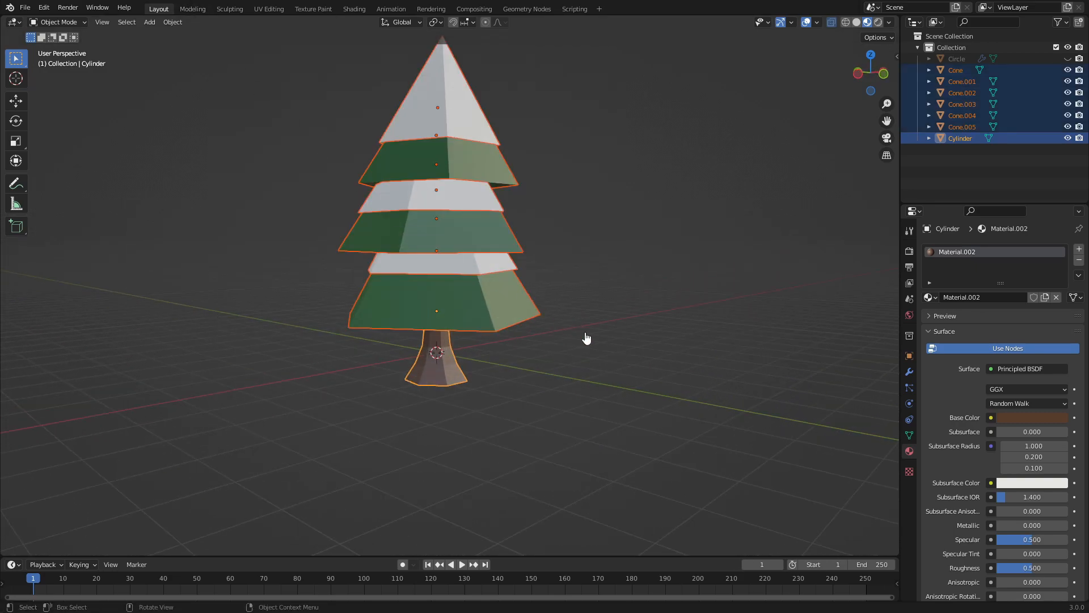
{"action": "key", "text": "KP_1"}
{"action": "scroll", "coordinate": [581, 356], "scroll_direction": "up", "scroll_amount": 3}
{"action": "key", "text": "g"}
{"action": "key", "text": "z"}
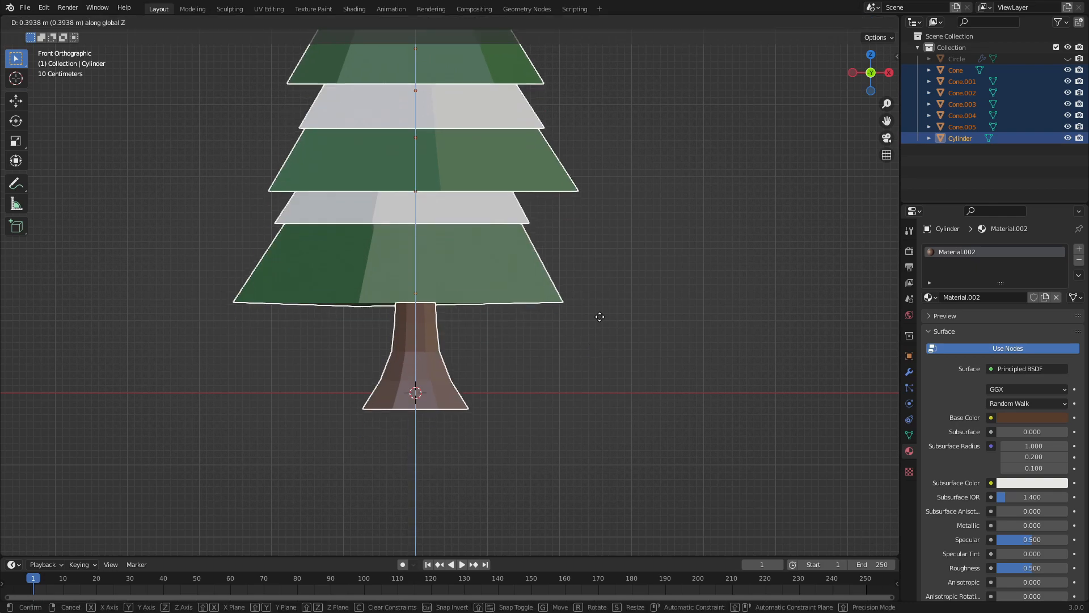
{"action": "left_click", "coordinate": [614, 307]}
Nudge the whole tree up along Z until the trunk's bottom edge aligns with the ground axis.
{"action": "scroll", "coordinate": [484, 318], "scroll_direction": "up", "scroll_amount": 8}
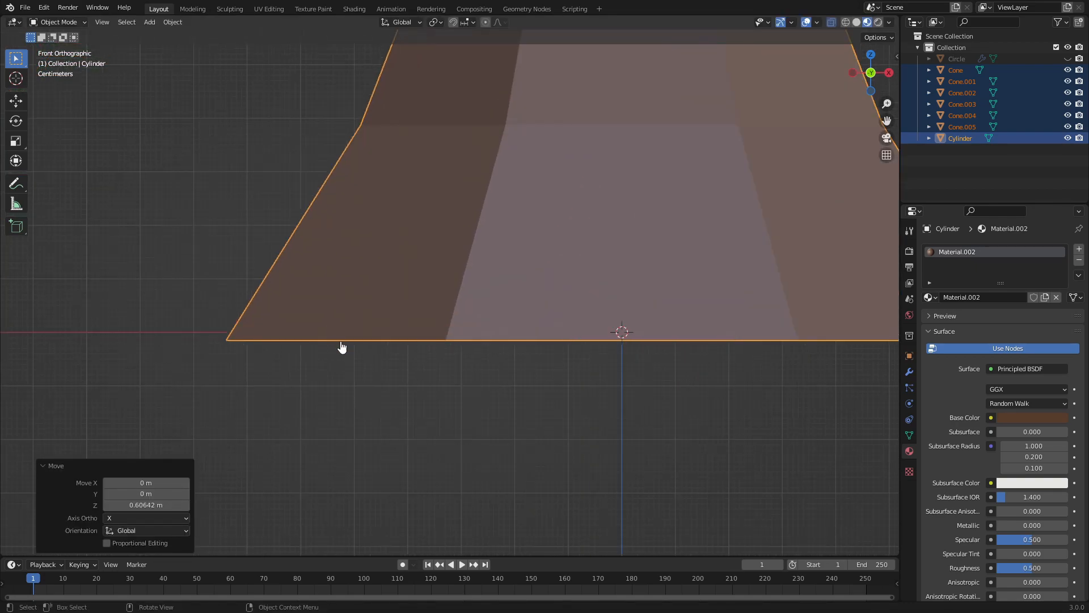
{"action": "scroll", "coordinate": [500, 290], "scroll_direction": "up", "scroll_amount": 4}
{"action": "scroll", "coordinate": [664, 369], "scroll_direction": "up", "scroll_amount": 4}
{"action": "scroll", "coordinate": [630, 324], "scroll_direction": "up", "scroll_amount": 3}
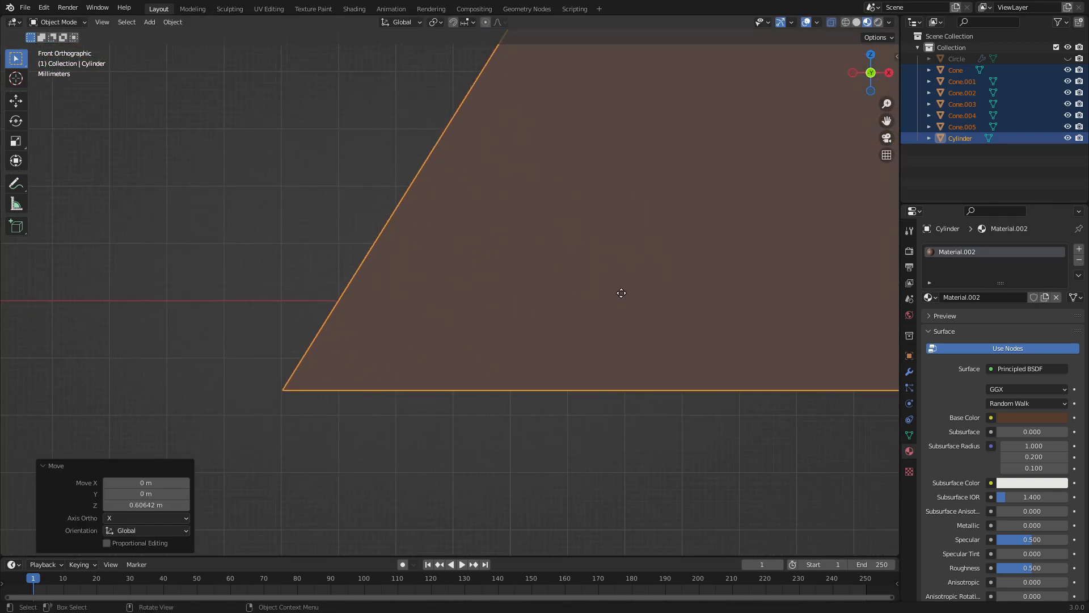
{"action": "key", "text": "g"}
{"action": "key", "text": "z"}
{"action": "left_click", "coordinate": [653, 213]}
Try clearing the location of all selected tree parts and undo it.
{"action": "scroll", "coordinate": [618, 294], "scroll_direction": "down", "scroll_amount": 14}
{"action": "middle_click_drag", "start_coordinate": [634, 288], "coordinate": [712, 224]}
{"action": "scroll", "coordinate": [688, 325], "scroll_direction": "down", "scroll_amount": 4}
{"action": "key", "text": "alt+g"}
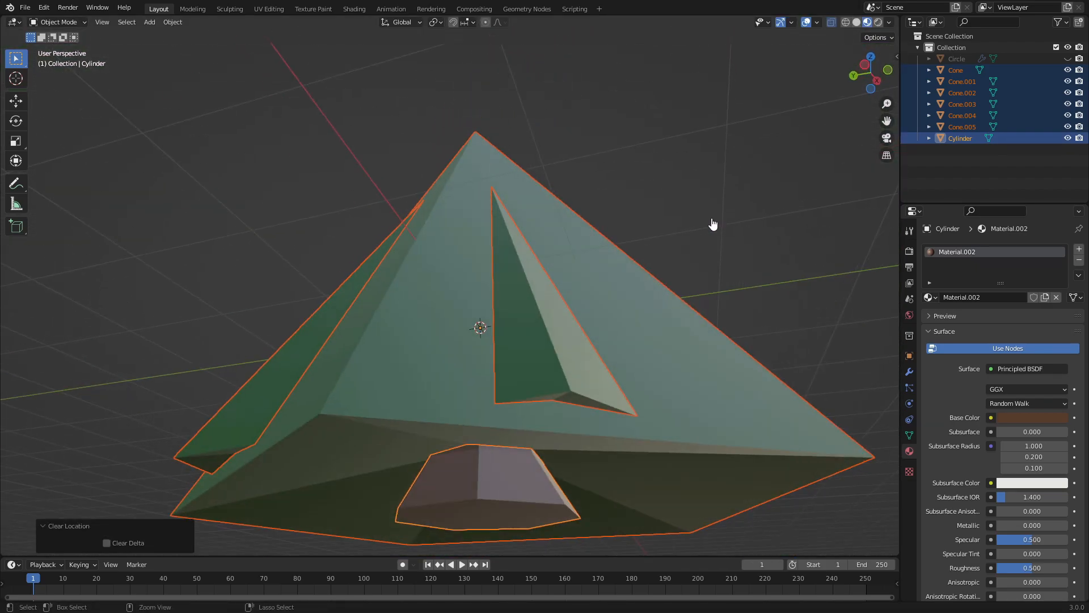
{"action": "key", "text": "ctrl+z"}
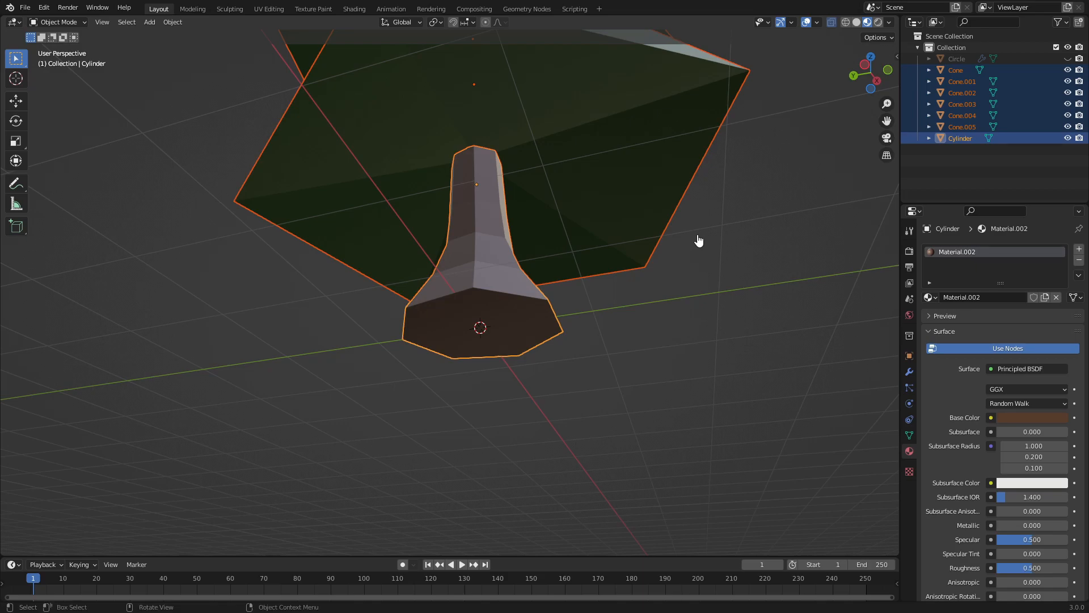
Unhide the circular ground disc, select it alone and scale it to 0.757.
{"action": "key", "text": "alt+h"}
{"action": "middle_click_drag", "start_coordinate": [704, 391], "coordinate": [711, 451]}
{"action": "scroll", "coordinate": [652, 392], "scroll_direction": "down", "scroll_amount": 4}
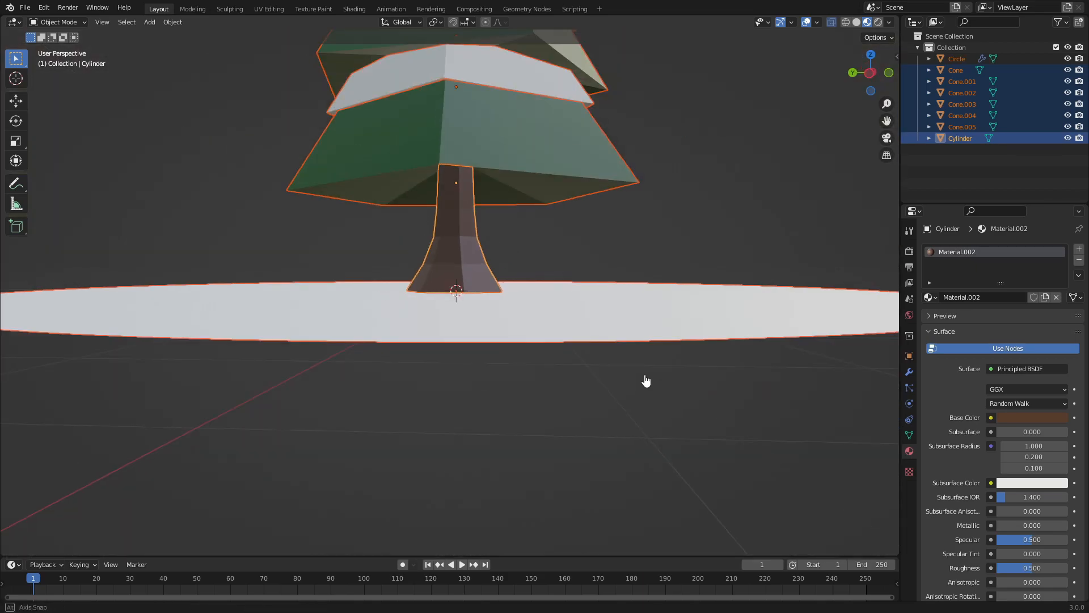
{"action": "middle_click_drag", "start_coordinate": [641, 337], "coordinate": [642, 365]}
{"action": "left_click", "coordinate": [641, 365]}
{"action": "scroll", "coordinate": [642, 365], "scroll_direction": "down", "scroll_amount": 5}
{"action": "key", "text": "s"}
{"action": "left_click", "coordinate": [607, 306]}
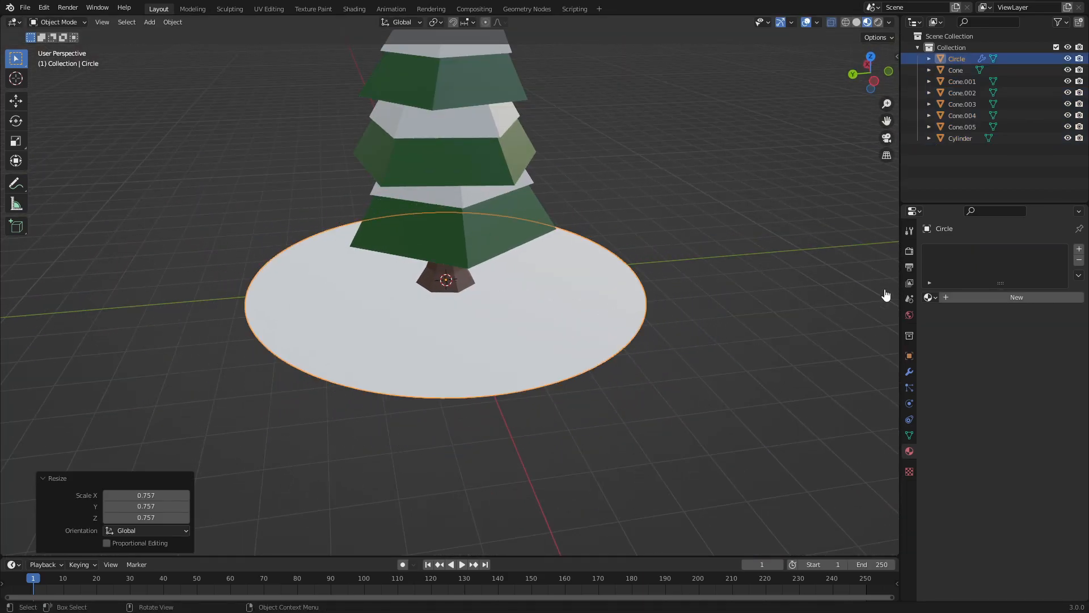
Scale the ground disc to 1.047 and assign it the existing white Material.
{"action": "scroll", "coordinate": [594, 271], "scroll_direction": "down", "scroll_amount": 3}
{"action": "middle_click_drag", "start_coordinate": [595, 272], "coordinate": [671, 274]}
{"action": "key", "text": "s"}
{"action": "left_click", "coordinate": [731, 295]}
{"action": "left_click", "coordinate": [930, 298]}
{"action": "left_click", "coordinate": [948, 315]}
{"action": "scroll", "coordinate": [597, 316], "scroll_direction": "up", "scroll_amount": 3}
{"action": "middle_click_drag", "start_coordinate": [597, 316], "coordinate": [578, 313]}
{"action": "scroll", "coordinate": [551, 288], "scroll_direction": "down", "scroll_amount": 4}
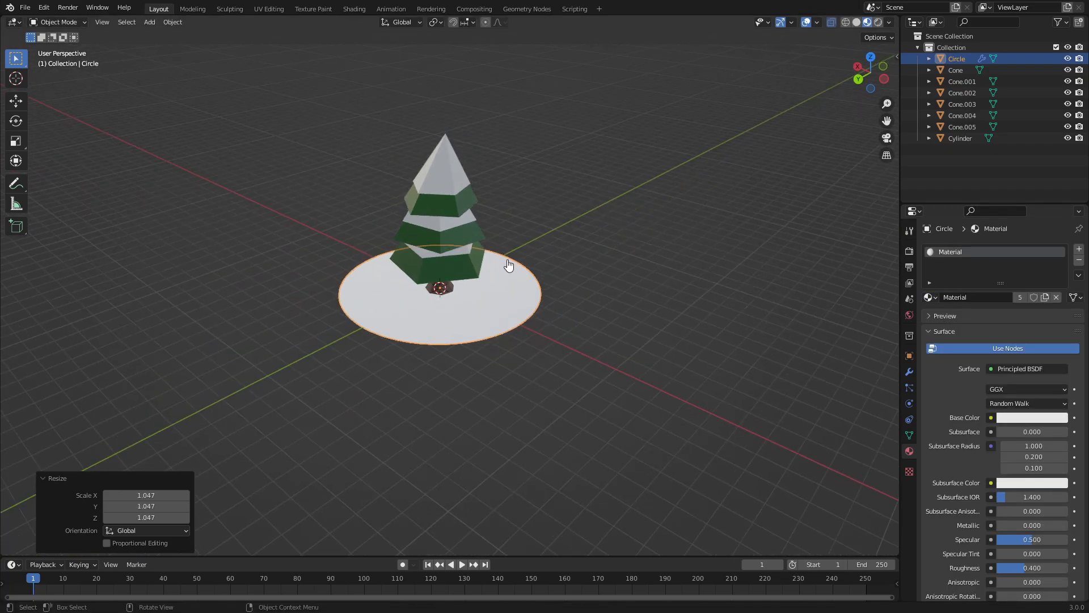
Add a plane at the origin and scale it up into a large floor around the tree.
{"action": "key", "text": "shift+a"}
{"action": "mouse_move", "coordinate": [525, 282]}
{"action": "left_click", "coordinate": [602, 279]}
{"action": "key", "text": "s"}
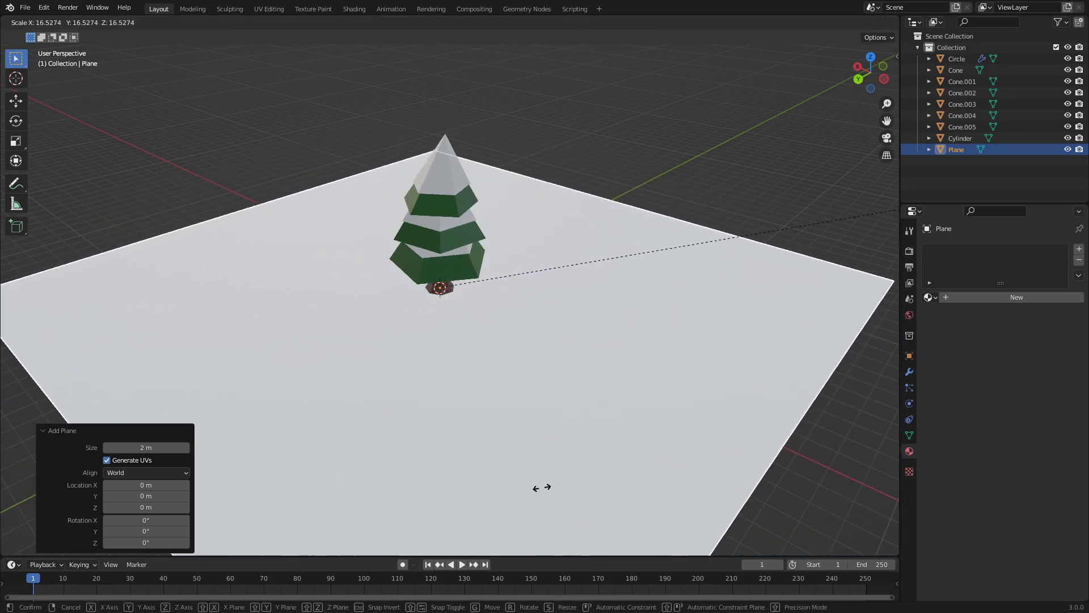
{"action": "left_click", "coordinate": [151, 358]}
{"action": "key", "text": "s"}
{"action": "left_click", "coordinate": [608, 380]}
Lower the floor plane slightly along Z so it sits just beneath the ground disc.
{"action": "scroll", "coordinate": [601, 311], "scroll_direction": "up", "scroll_amount": 2}
{"action": "mouse_move", "coordinate": [601, 312]}
{"action": "middle_mouse_down"}
{"action": "mouse_move", "coordinate": [543, 245]}
{"action": "mouse_move", "coordinate": [602, 236]}
{"action": "mouse_move", "coordinate": [607, 294]}
{"action": "middle_mouse_up"}
{"action": "key", "text": "g"}
{"action": "key", "text": "z"}
{"action": "left_click", "coordinate": [607, 236]}
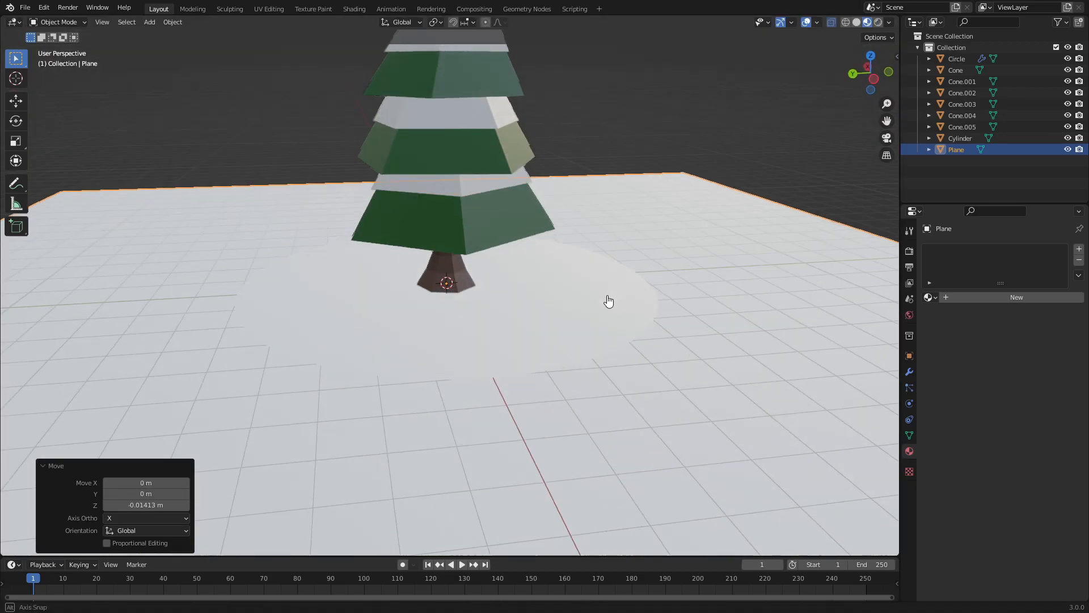
{"action": "key", "text": "g"}
{"action": "key", "text": "z"}
{"action": "left_click", "coordinate": [610, 359]}
Extrude the floor plane's back edge about 16.344 m up along Z to form a backdrop wall.
{"action": "scroll", "coordinate": [610, 359], "scroll_direction": "down", "scroll_amount": 5}
{"action": "key", "text": "Tab"}
{"action": "left_click_drag", "start_coordinate": [170, 196], "coordinate": [15, 176]}
{"action": "left_click_drag", "start_coordinate": [714, 218], "coordinate": [186, 260]}
{"action": "middle_click_drag", "start_coordinate": [518, 197], "coordinate": [491, 208]}
{"action": "middle_click_drag", "start_coordinate": [612, 267], "coordinate": [664, 255]}
{"action": "key", "text": "e"}
{"action": "key", "text": "z"}
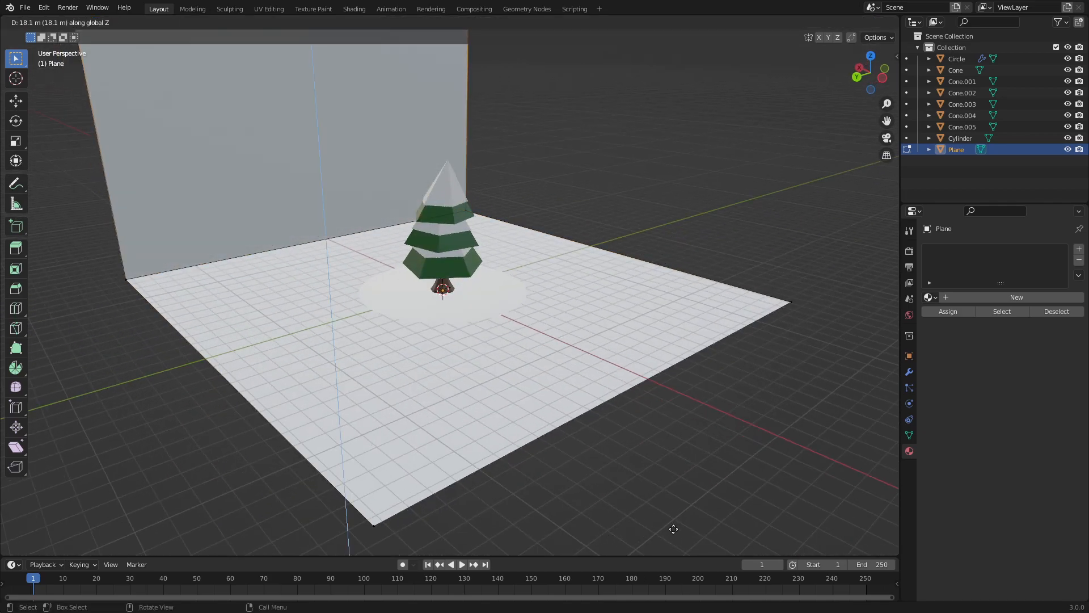
{"action": "left_click", "coordinate": [681, 62]}
Bevel the edge where the wall meets the floor about 0.69 m wide with 47 segments.
{"action": "middle_click_drag", "start_coordinate": [369, 517], "coordinate": [428, 363]}
{"action": "scroll", "coordinate": [427, 363], "scroll_direction": "down", "scroll_amount": 3}
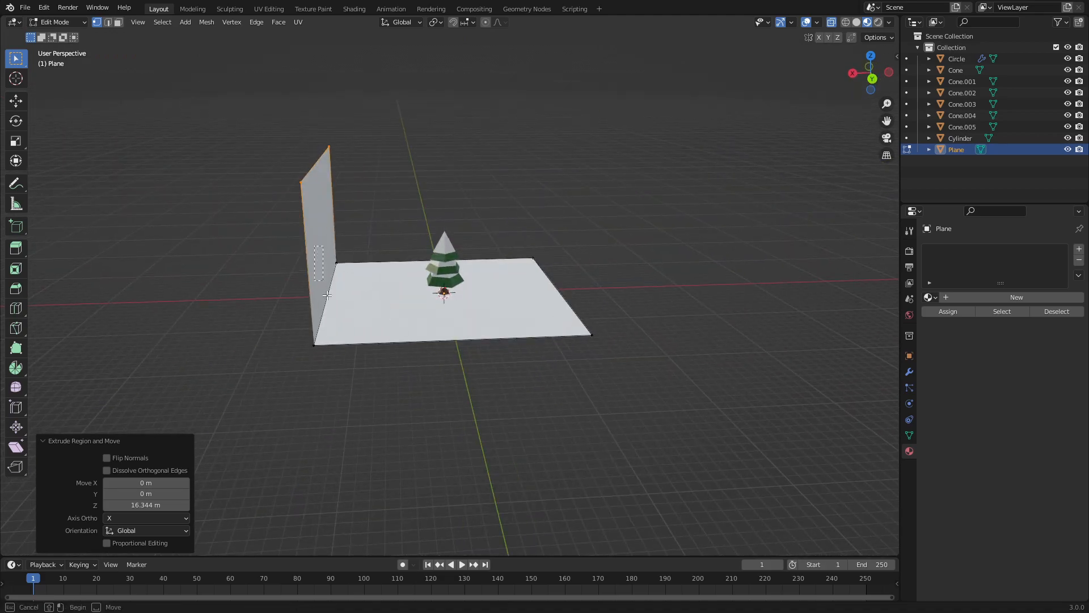
{"action": "left_click", "coordinate": [362, 386]}
{"action": "left_click_drag", "start_coordinate": [362, 391], "coordinate": [299, 274]}
{"action": "middle_click_drag", "start_coordinate": [299, 275], "coordinate": [437, 350]}
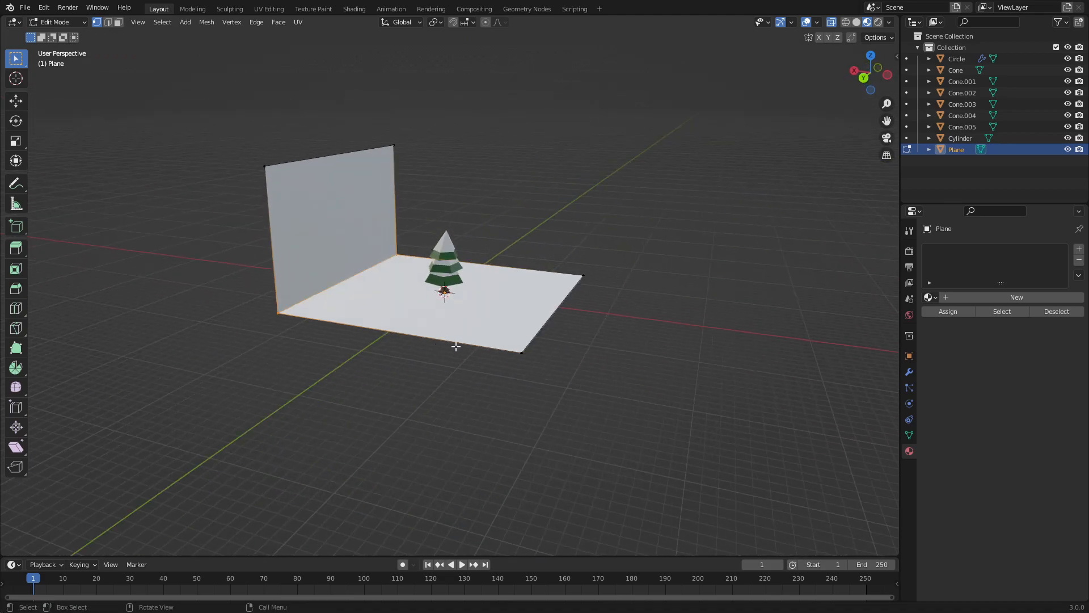
{"action": "key", "text": "ctrl+b"}
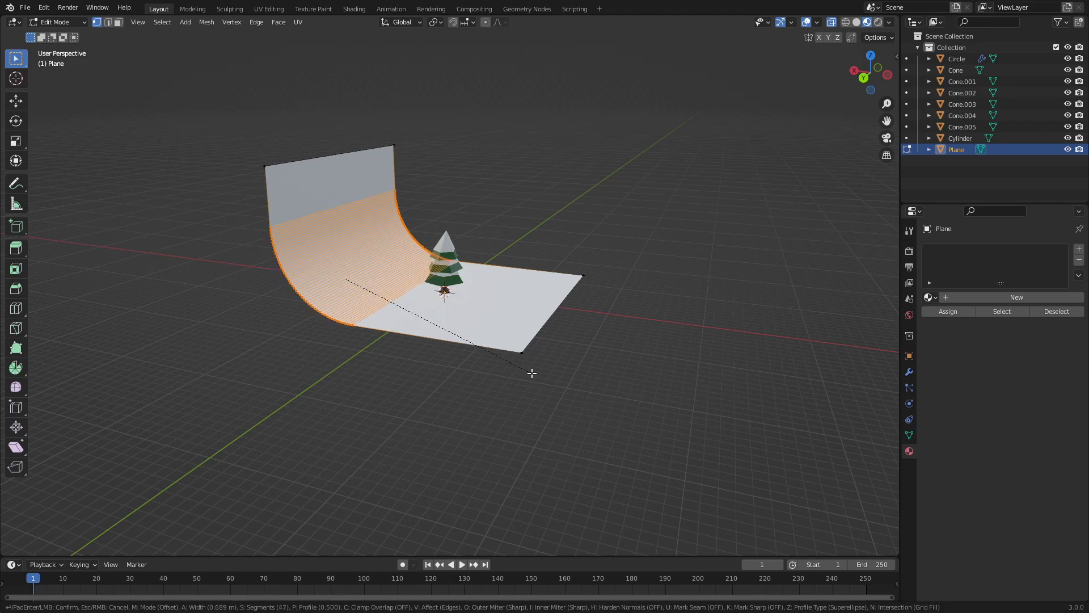
{"action": "left_click", "coordinate": [530, 374]}
{"action": "middle_click_drag", "start_coordinate": [521, 380], "coordinate": [479, 375]}
{"action": "key", "text": "Tab"}
Add a Subdivision Surface modifier to the curved backdrop plane.
{"action": "middle_click_drag", "start_coordinate": [462, 322], "coordinate": [526, 331], "text": "shift"}
{"action": "scroll", "coordinate": [518, 384], "scroll_direction": "up", "scroll_amount": 3}
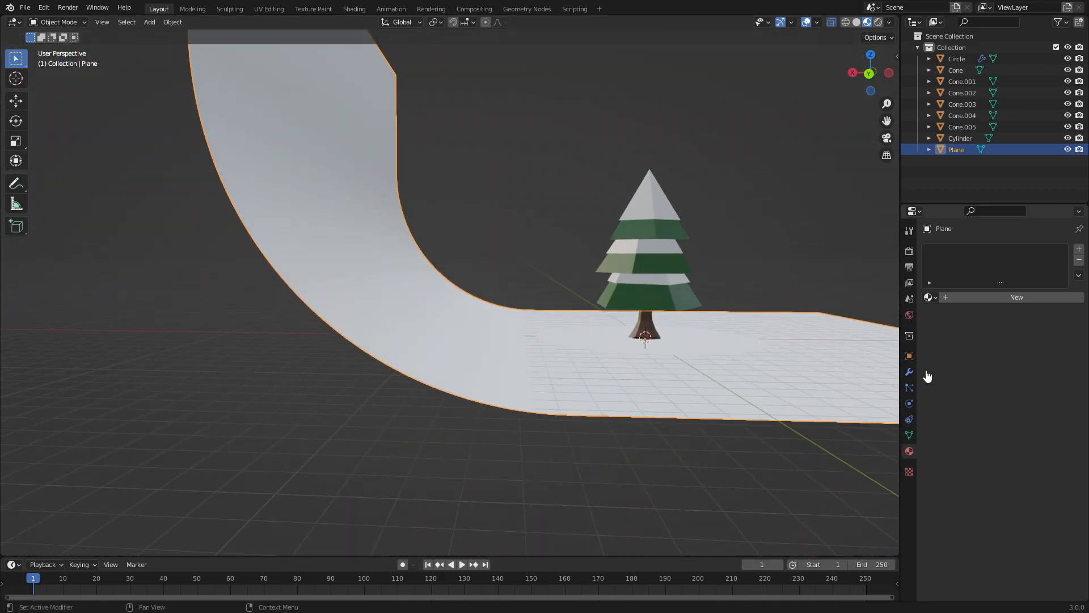
{"action": "left_click", "coordinate": [910, 371]}
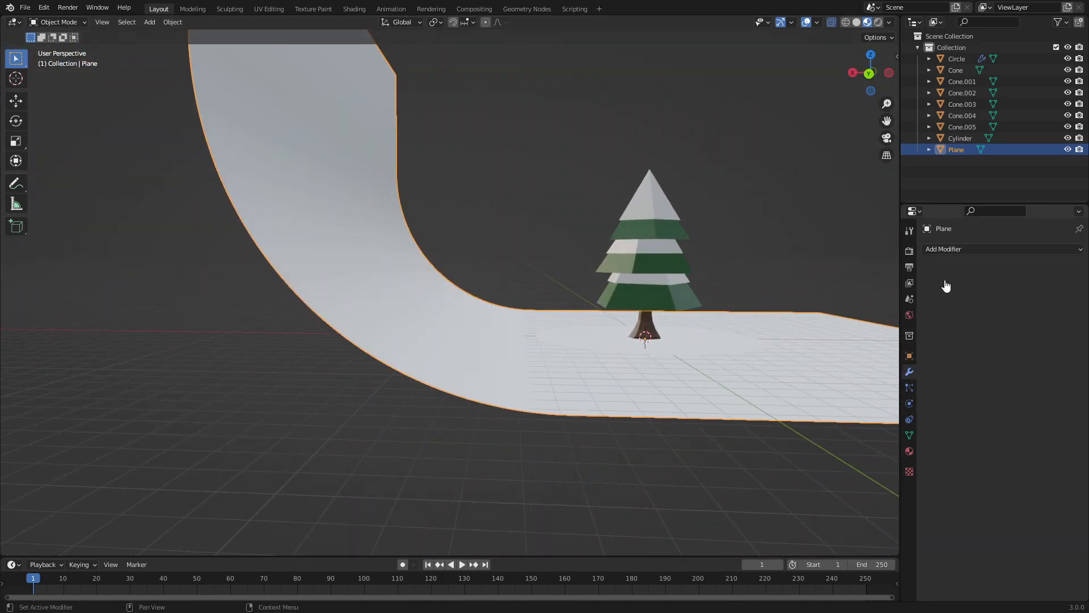
{"action": "left_click", "coordinate": [963, 249]}
{"action": "left_click", "coordinate": [888, 431]}
Try to bevel the backdrop's outer front edge with a 0.19 m width and 47 segments.
{"action": "middle_click_drag", "start_coordinate": [795, 391], "coordinate": [645, 430]}
{"action": "scroll", "coordinate": [687, 416], "scroll_direction": "down", "scroll_amount": 6}
{"action": "key", "text": "Tab"}
{"action": "left_click_drag", "start_coordinate": [758, 526], "coordinate": [136, 420]}
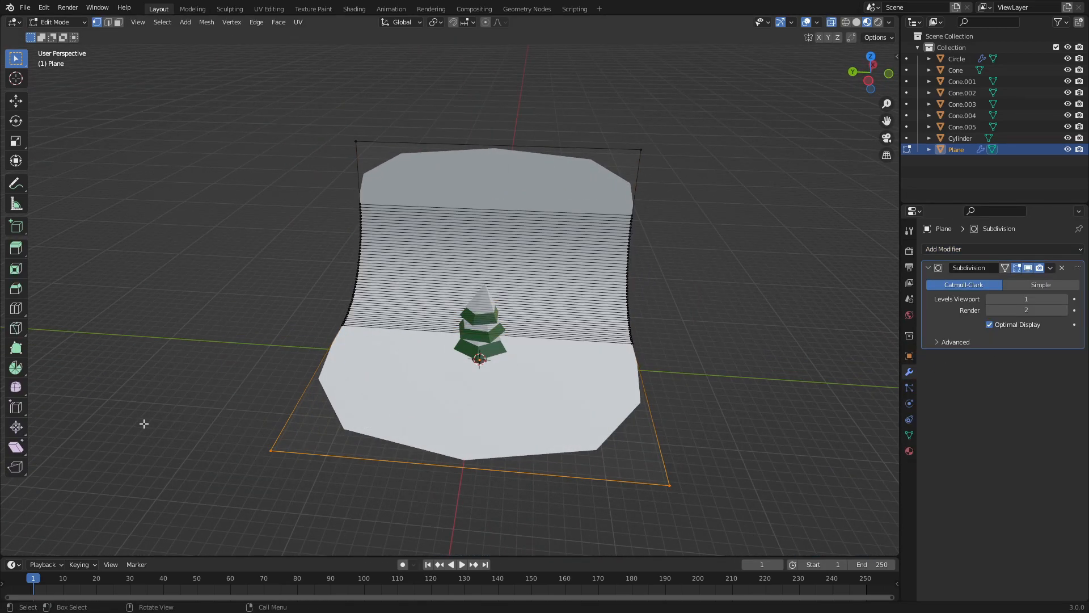
{"action": "left_click_drag", "start_coordinate": [766, 521], "coordinate": [594, 126]}
{"action": "left_click_drag", "start_coordinate": [238, 438], "coordinate": [763, 498]}
{"action": "key", "text": "ctrl+b"}
{"action": "left_click", "coordinate": [722, 463]}
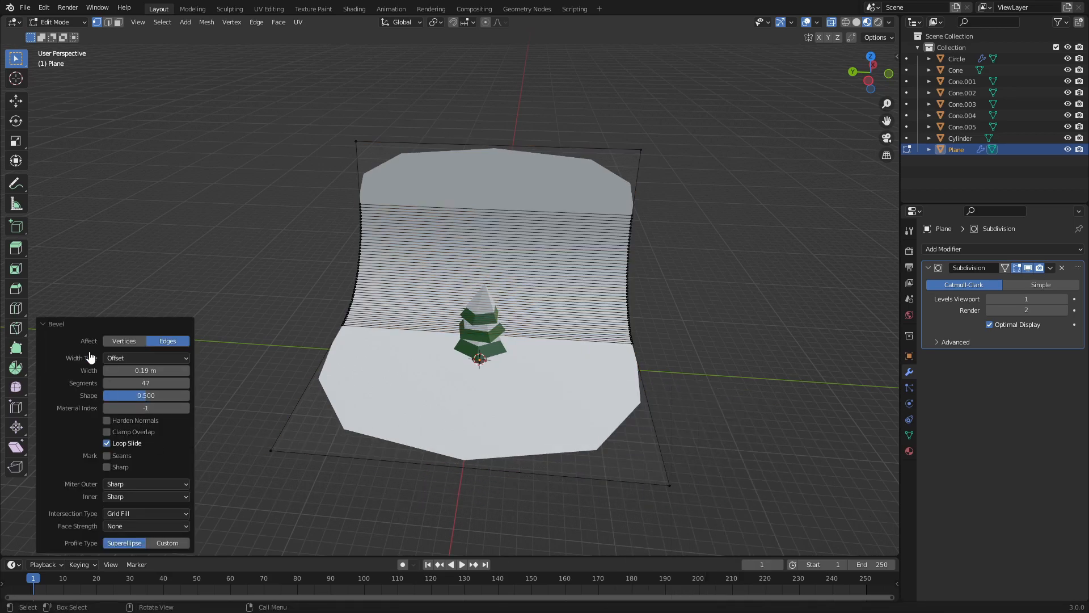
{"action": "left_click", "coordinate": [62, 325]}
{"action": "left_click_drag", "start_coordinate": [795, 483], "coordinate": [256, 432]}
{"action": "left_click_drag", "start_coordinate": [727, 516], "coordinate": [632, 458]}
{"action": "middle_click_drag", "start_coordinate": [632, 459], "coordinate": [671, 449]}
{"action": "left_click", "coordinate": [988, 245]}
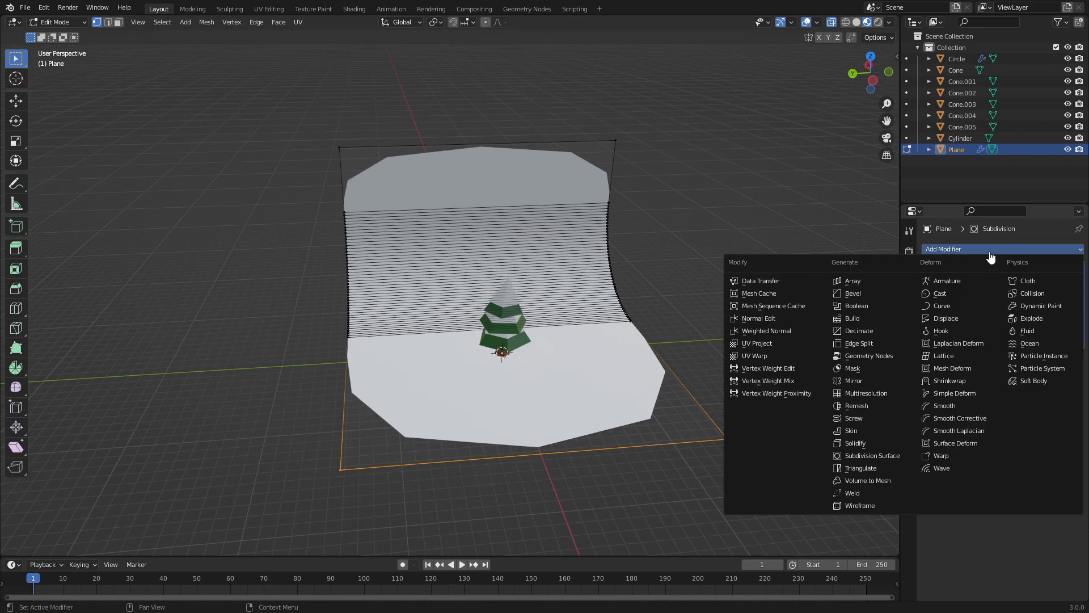
Add lengthwise loop cuts down the backdrop's middle and progressively closer to both side edges to square its corners.
{"action": "left_click", "coordinate": [15, 308]}
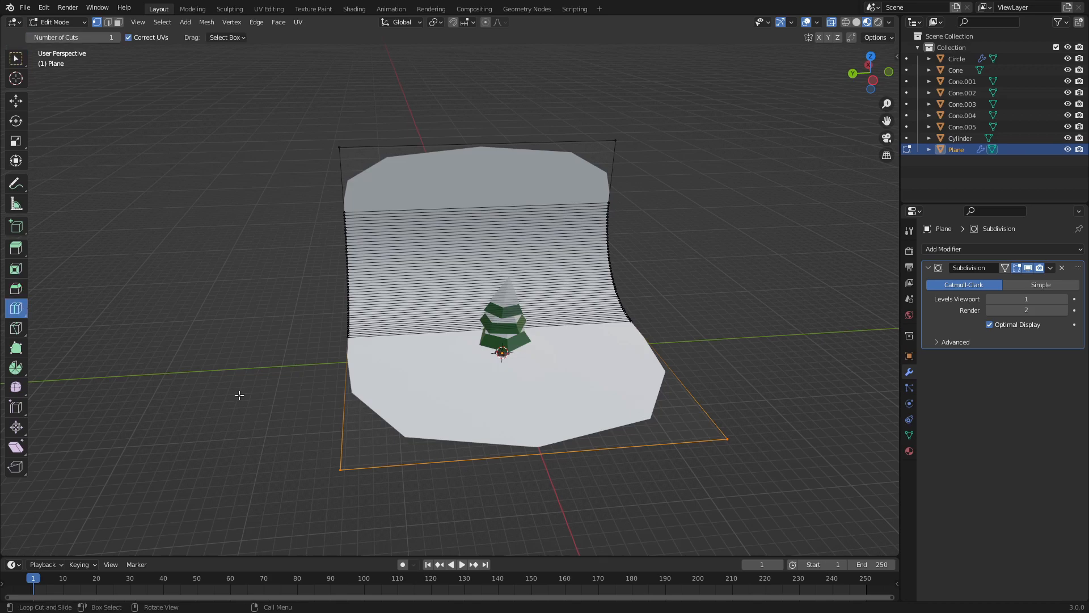
{"action": "left_click", "coordinate": [521, 467]}
{"action": "left_click", "coordinate": [433, 459]}
{"action": "left_click", "coordinate": [652, 459]}
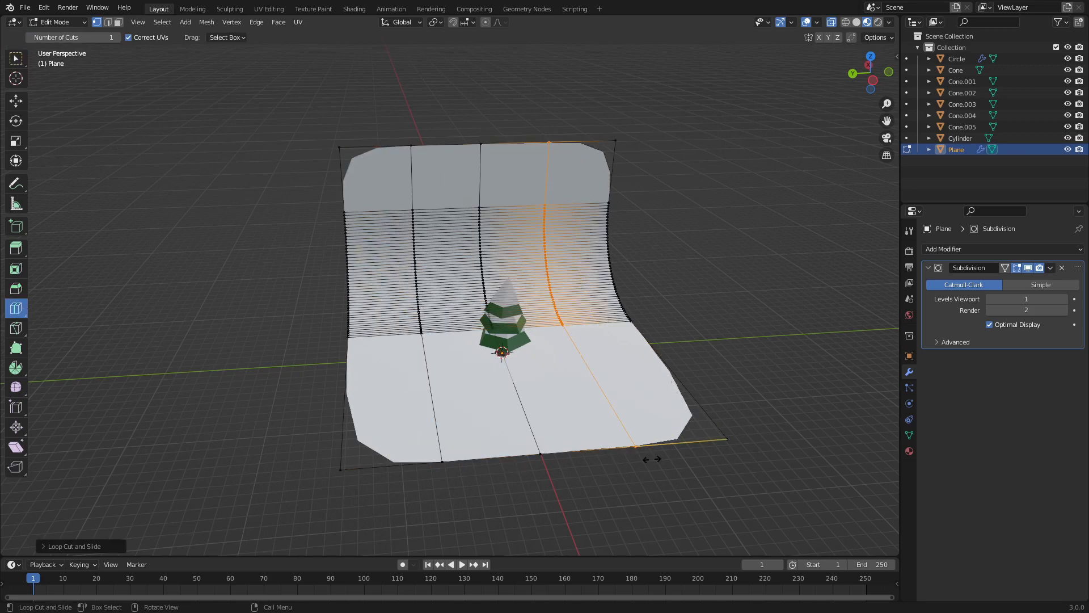
{"action": "left_click", "coordinate": [406, 462]}
{"action": "left_click", "coordinate": [687, 453]}
{"action": "left_click", "coordinate": [361, 459]}
{"action": "left_click", "coordinate": [717, 449]}
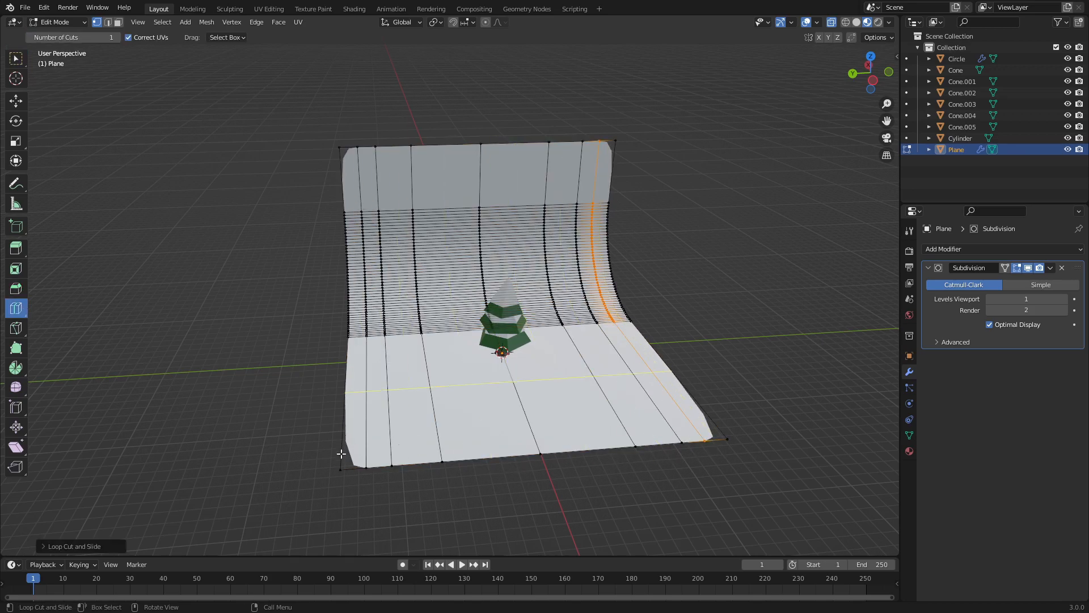
{"action": "left_click", "coordinate": [348, 480]}
{"action": "left_click", "coordinate": [726, 449]}
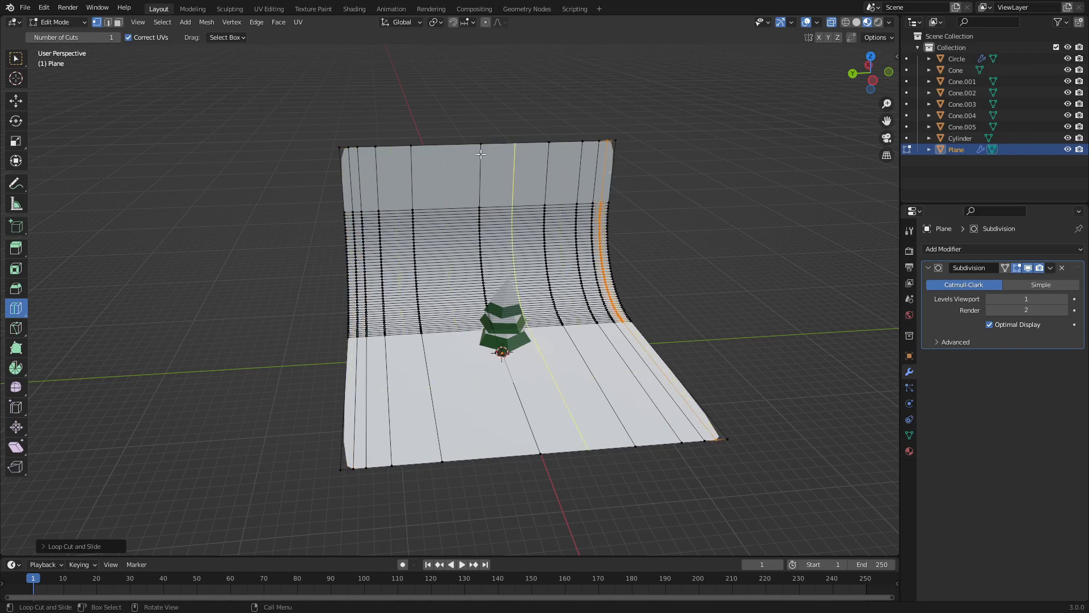
Add three horizontal loop cuts across the backdrop wall, progressively closer to its upper edge.
{"action": "left_click", "coordinate": [340, 172]}
{"action": "left_click", "coordinate": [339, 162]}
{"action": "left_click", "coordinate": [339, 154]}
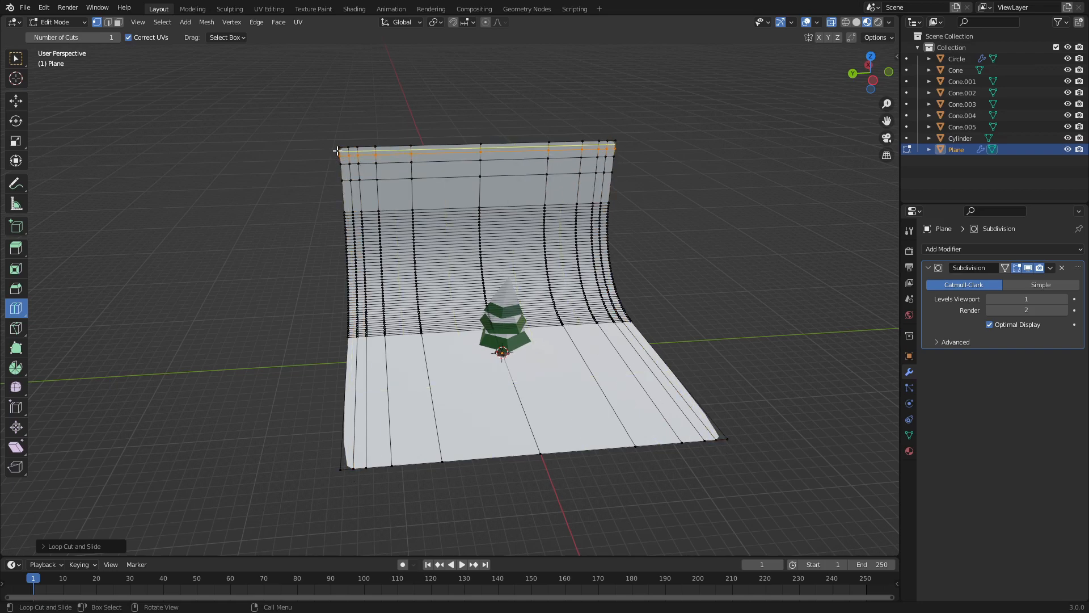
Add five loop cuts across the floor progressively closer to its front edge and return to Object Mode.
{"action": "left_click", "coordinate": [366, 434]}
{"action": "left_click", "coordinate": [360, 446]}
{"action": "left_click", "coordinate": [355, 456]}
{"action": "left_click", "coordinate": [352, 461]}
{"action": "left_click", "coordinate": [351, 466]}
{"action": "key", "text": "Tab"}
{"action": "middle_click_drag", "start_coordinate": [644, 363], "coordinate": [569, 339]}
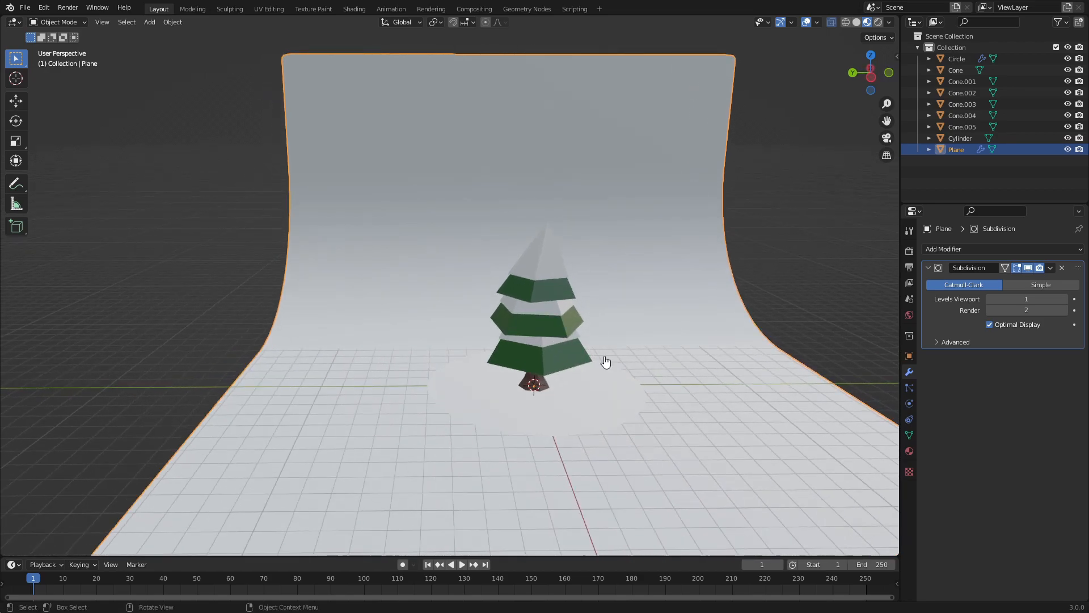
Give the backdrop a new material with a pale orange base colour, hex E7BE86.
{"action": "left_click", "coordinate": [910, 452]}
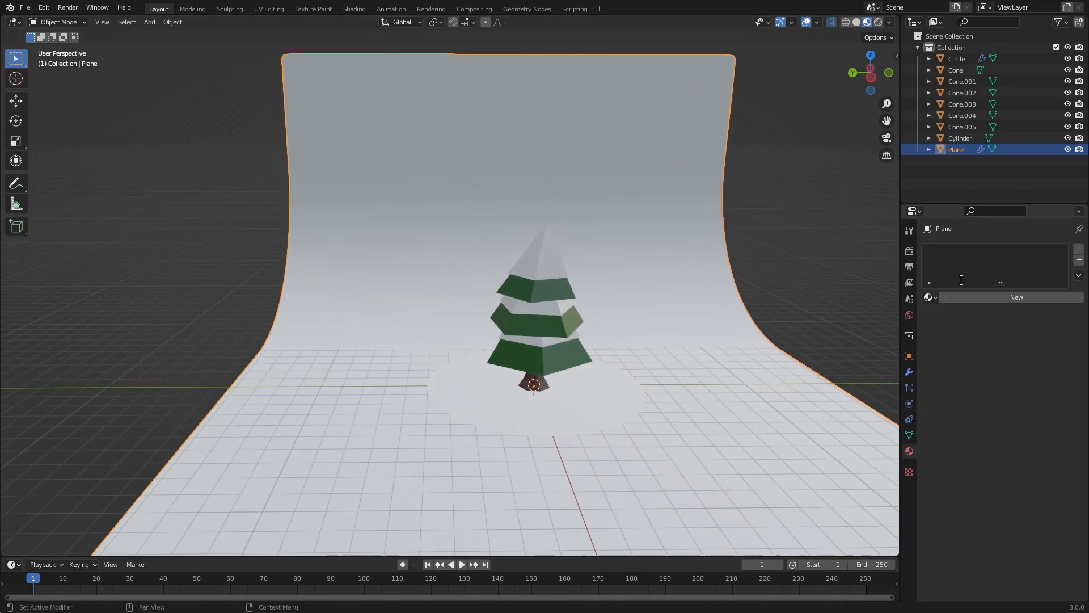
{"action": "left_click", "coordinate": [1037, 420]}
{"action": "left_click", "coordinate": [1000, 315]}
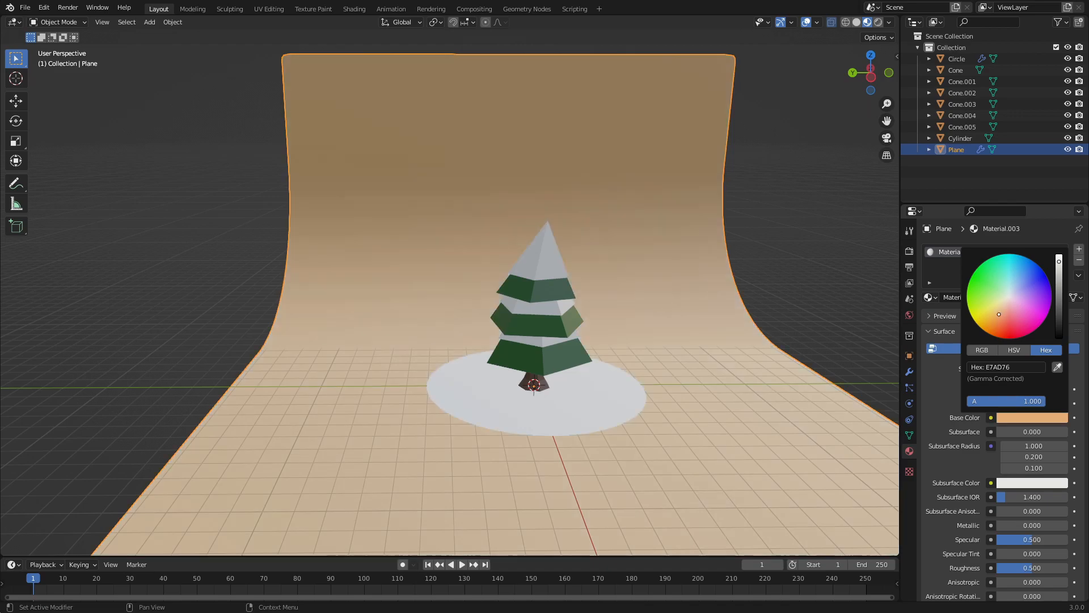
{"action": "mouse_move", "coordinate": [999, 314]}
{"action": "left_mouse_down"}
{"action": "mouse_move", "coordinate": [981, 322]}
{"action": "mouse_move", "coordinate": [999, 309]}
{"action": "left_mouse_up"}
{"action": "left_click", "coordinate": [1018, 421]}
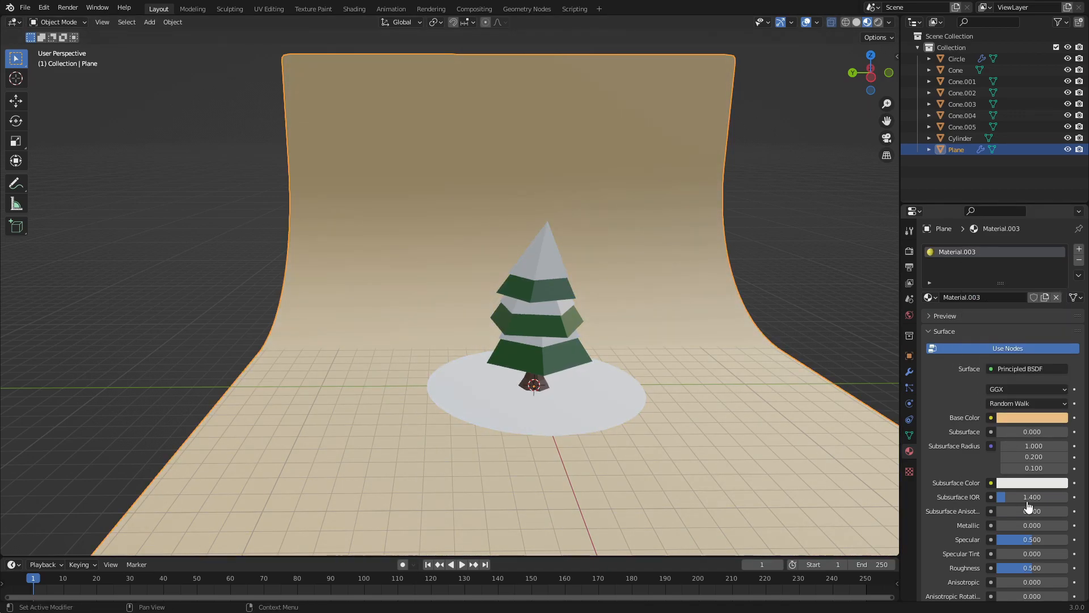
Set the backdrop material's specular and roughness to 0 and deepen its base colour to orange E7A76C.
{"action": "scroll", "coordinate": [1032, 504], "scroll_direction": "down", "scroll_amount": 4}
{"action": "left_click_drag", "start_coordinate": [1031, 448], "coordinate": [1001, 448]}
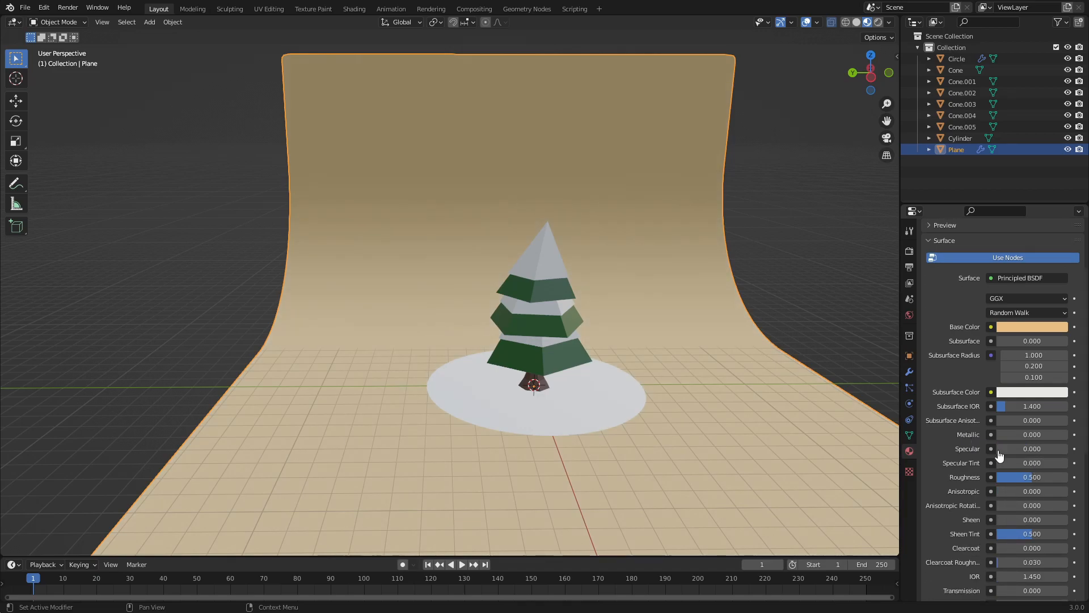
{"action": "left_click", "coordinate": [1004, 327]}
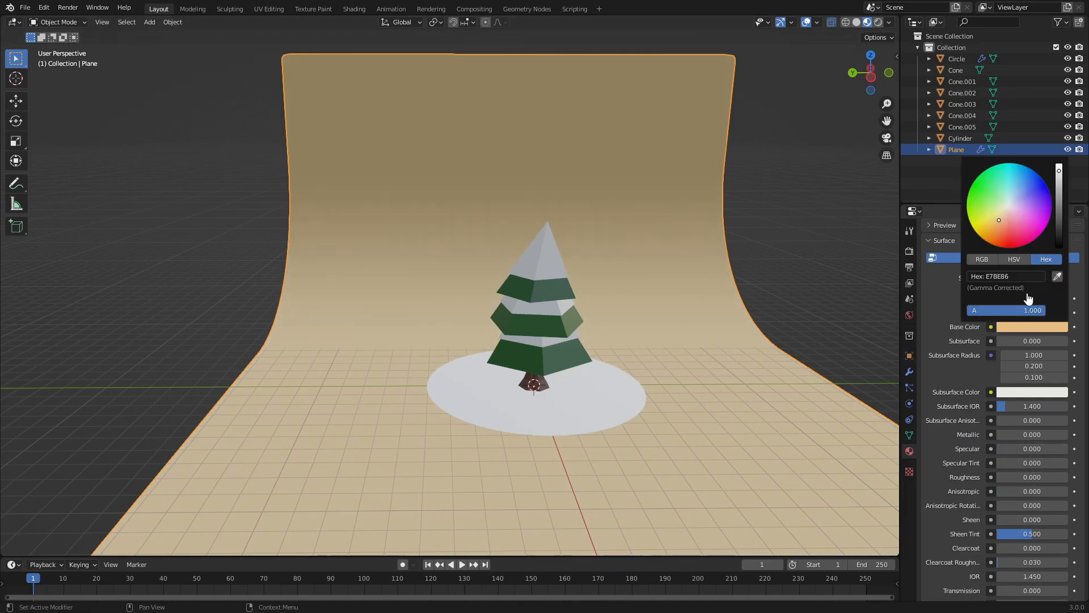
{"action": "left_click_drag", "start_coordinate": [998, 231], "coordinate": [996, 228]}
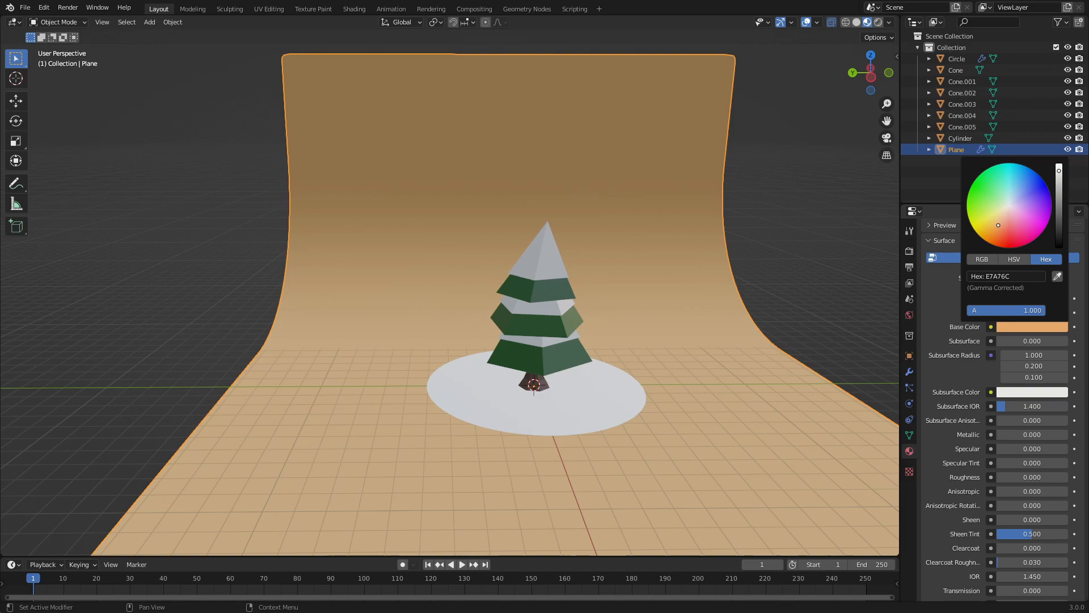
Rotate the backdrop 90° about the Z axis so that it stands behind the tree in front view.
{"action": "middle_click_drag", "start_coordinate": [756, 253], "coordinate": [631, 313]}
{"action": "key", "text": "KP_1"}
{"action": "type", "text": "rz90"}
{"action": "key", "text": "Return"}
{"action": "key", "text": "KP_1"}
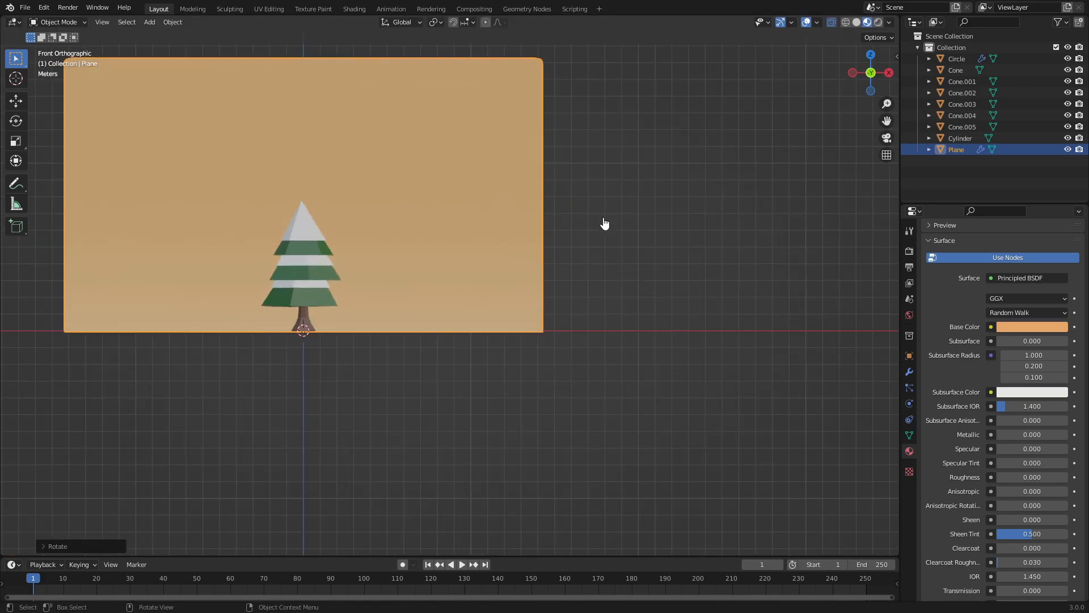
Tilt the tree's top tier, snow cone and green cone together, slightly in front view.
{"action": "middle_click_drag", "start_coordinate": [596, 292], "coordinate": [643, 306]}
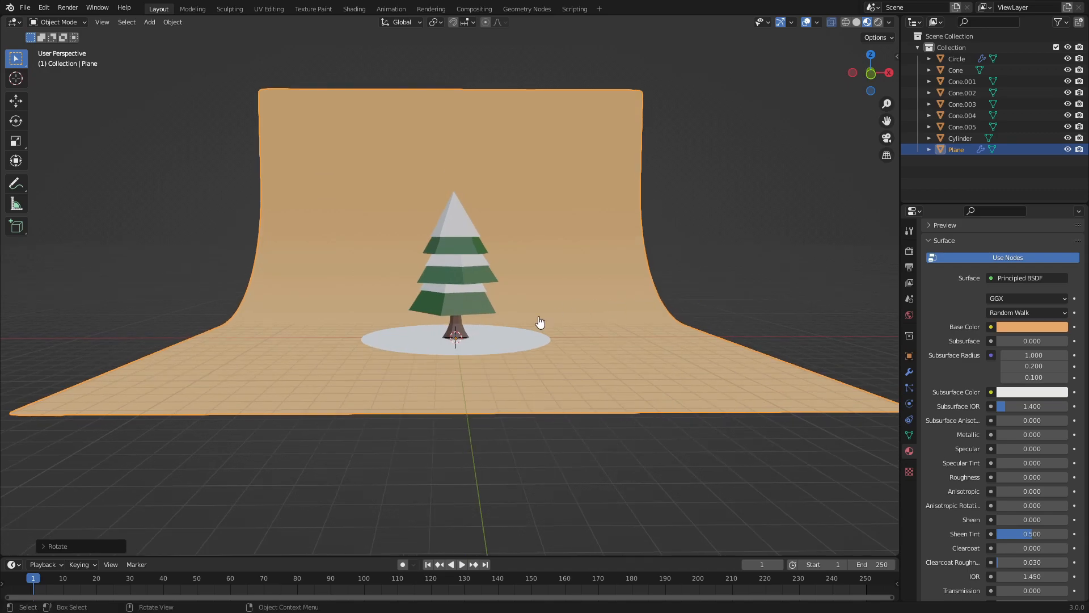
{"action": "scroll", "coordinate": [540, 322], "scroll_direction": "up", "scroll_amount": 3}
{"action": "scroll", "coordinate": [571, 323], "scroll_direction": "down", "scroll_amount": 2}
{"action": "key", "text": "KP_1"}
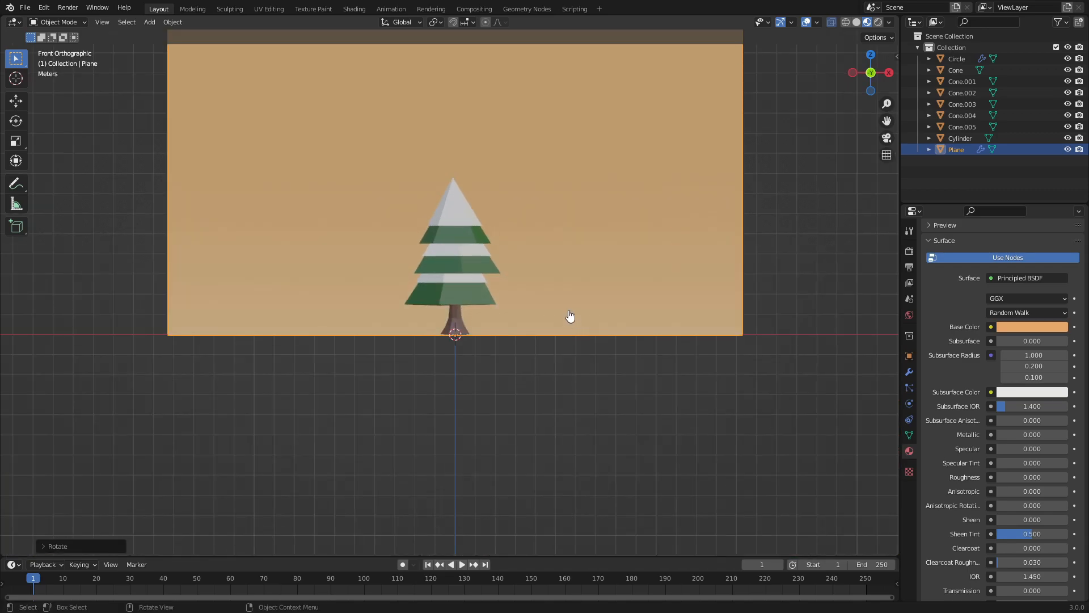
{"action": "scroll", "coordinate": [496, 269], "scroll_direction": "up", "scroll_amount": 3}
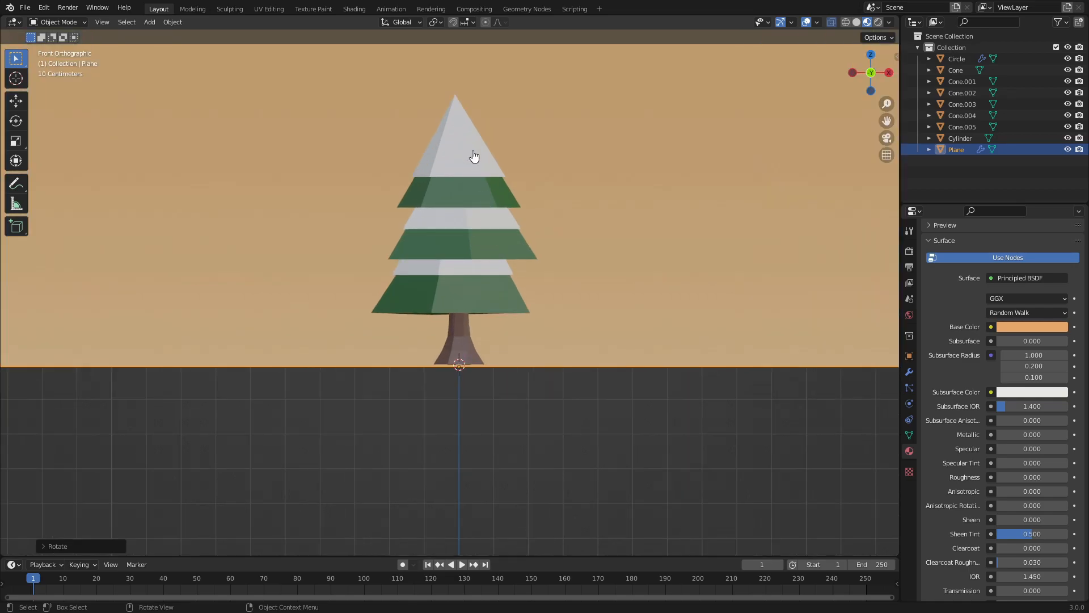
{"action": "left_click", "coordinate": [505, 244]}
{"action": "left_click", "coordinate": [509, 251], "text": "shift"}
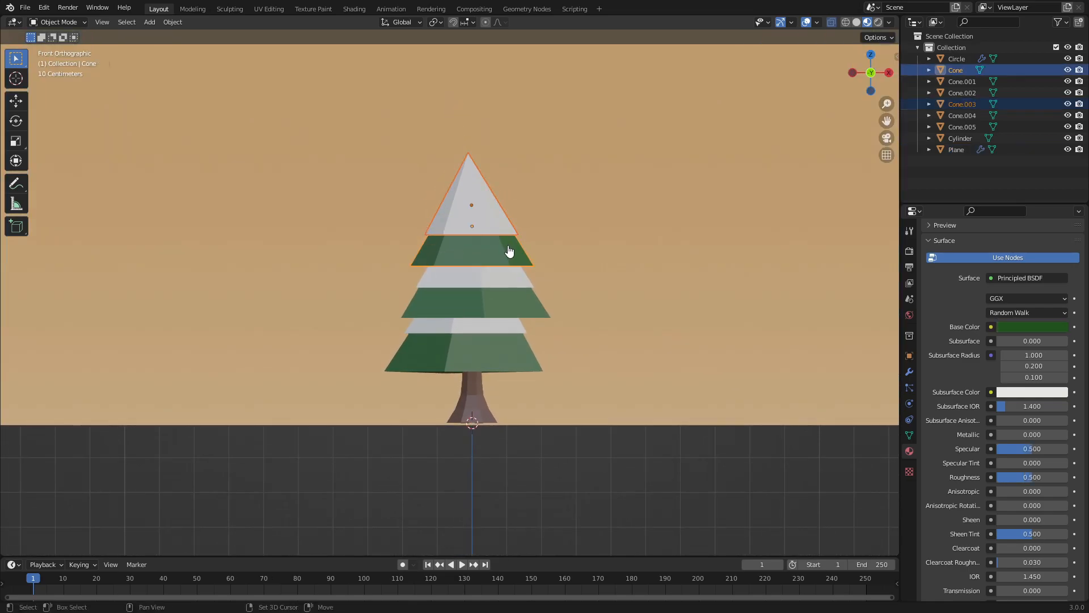
{"action": "key", "text": "r"}
{"action": "left_click", "coordinate": [676, 254]}
{"action": "key", "text": "ctrl+z"}
Tilt the middle tier's snow and green cones slightly the opposite way and shift them along X.
{"action": "left_click", "coordinate": [501, 282]}
{"action": "left_click", "coordinate": [511, 306], "text": "shift"}
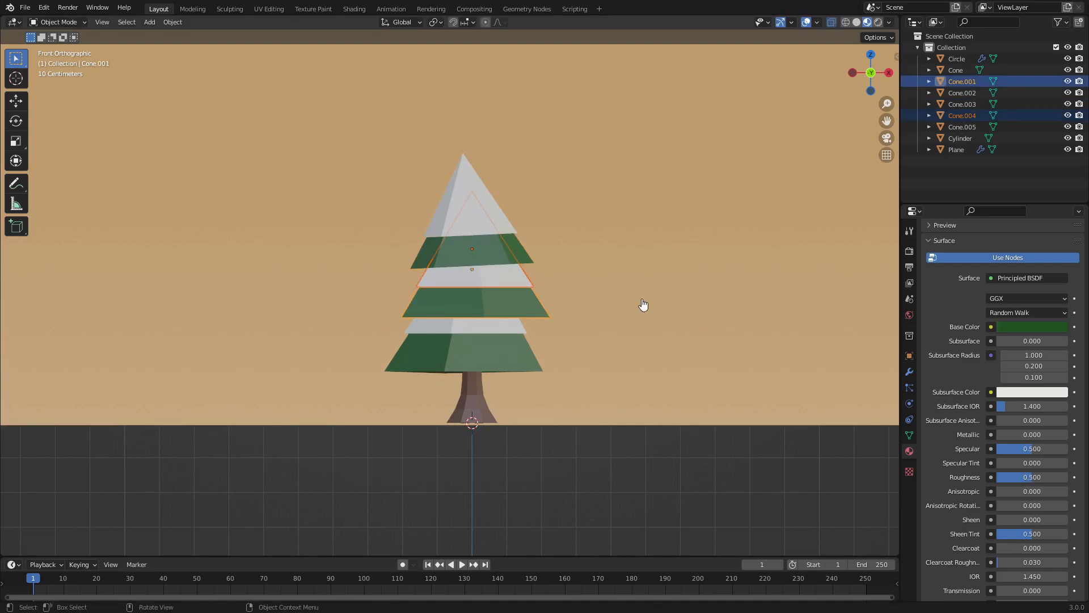
{"action": "key", "text": "r"}
{"action": "left_click", "coordinate": [644, 304]}
{"action": "key", "text": "g"}
{"action": "key", "text": "x"}
{"action": "left_click", "coordinate": [643, 307]}
Tilt the lowest tier's snow and green cones about 2° around Y and shift them slightly sideways.
{"action": "left_click", "coordinate": [504, 329]}
{"action": "left_click", "coordinate": [505, 358], "text": "shift"}
{"action": "key", "text": "r"}
{"action": "key", "text": "y"}
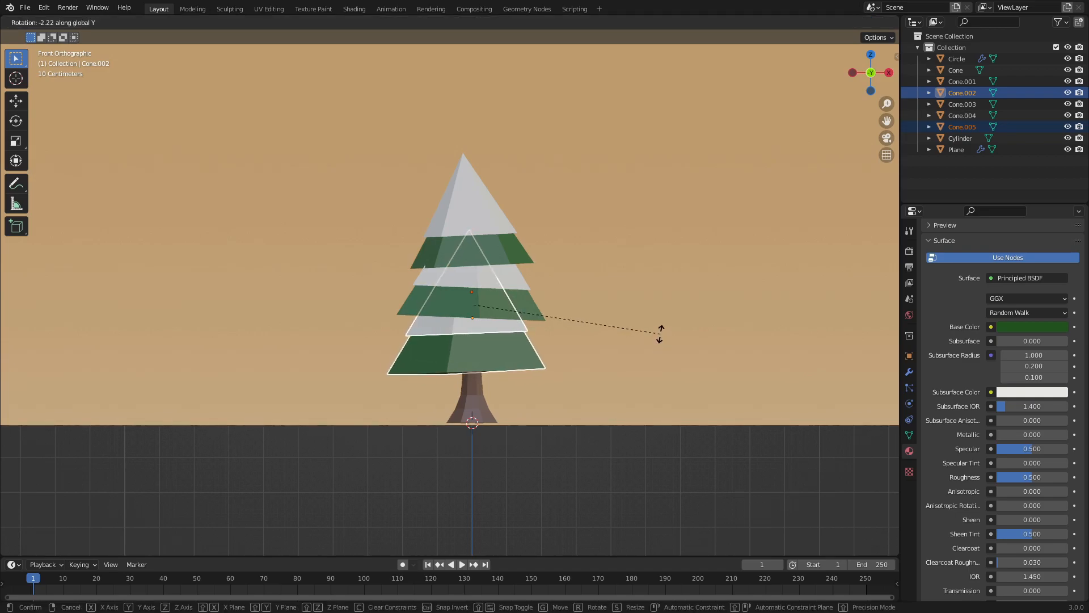
{"action": "right_click", "coordinate": [659, 335]}
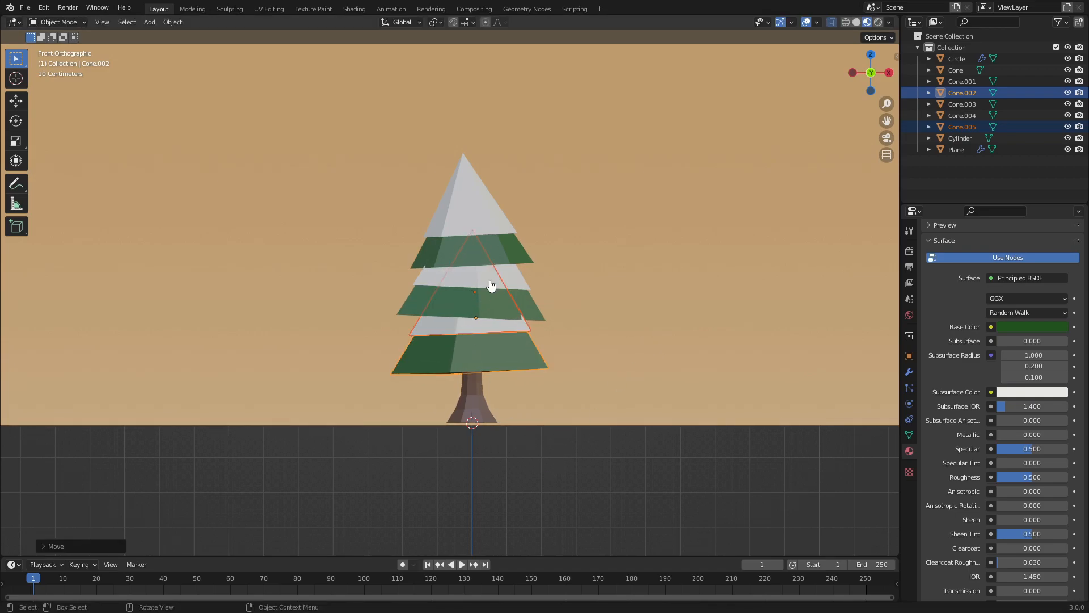
Shift the top tier about 0.05 m towards negative X and nudge the middle tier along X.
{"action": "left_click", "coordinate": [488, 224]}
{"action": "left_click", "coordinate": [496, 253], "text": "shift"}
{"action": "key", "text": "g"}
{"action": "key", "text": "x"}
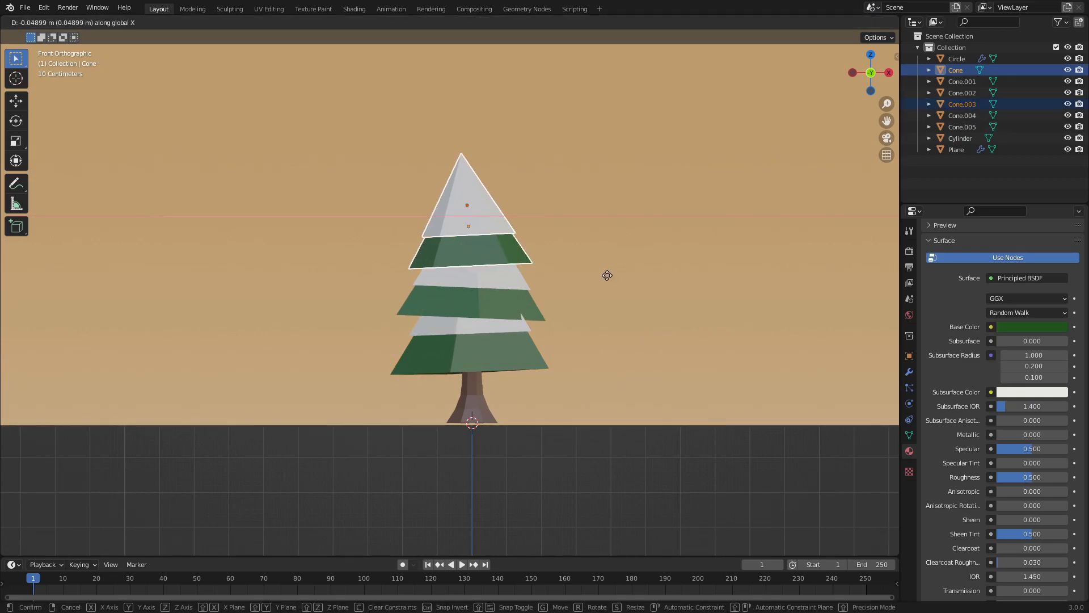
{"action": "left_click", "coordinate": [607, 275]}
{"action": "left_click", "coordinate": [511, 300]}
{"action": "left_click", "coordinate": [514, 309], "text": "shift"}
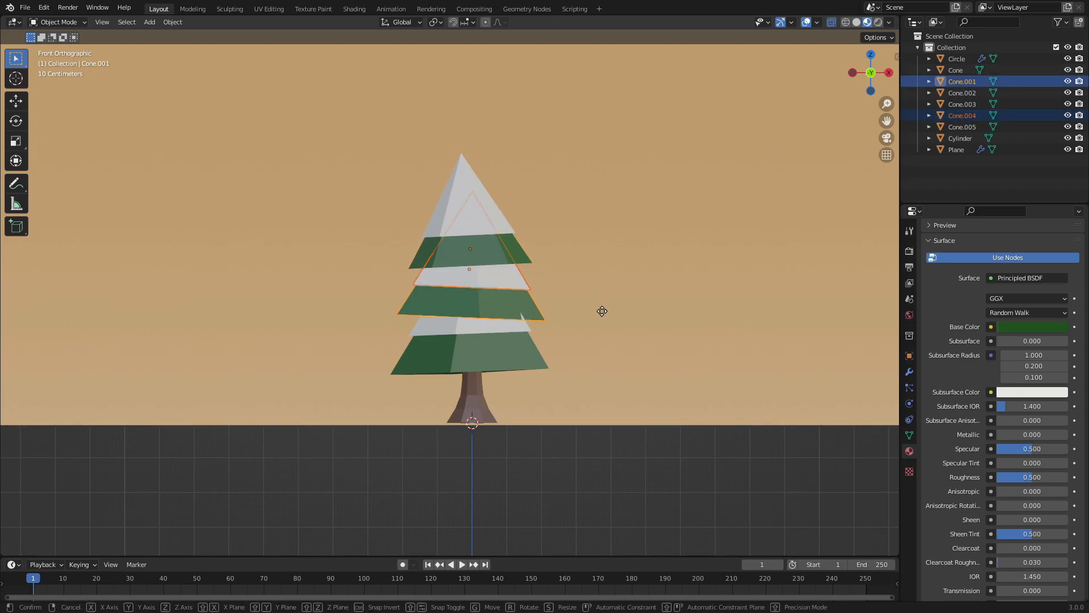
{"action": "key", "text": "g"}
{"action": "key", "text": "x"}
{"action": "left_click", "coordinate": [607, 311]}
Examine the tilted tree, the snow disc and the backdrop from several angles.
{"action": "middle_click_drag", "start_coordinate": [606, 311], "coordinate": [250, 465]}
{"action": "scroll", "coordinate": [189, 435], "scroll_direction": "down", "scroll_amount": 5}
{"action": "left_click", "coordinate": [671, 306]}
{"action": "middle_click_drag", "start_coordinate": [671, 306], "coordinate": [593, 302]}
{"action": "scroll", "coordinate": [420, 322], "scroll_direction": "up", "scroll_amount": 4}
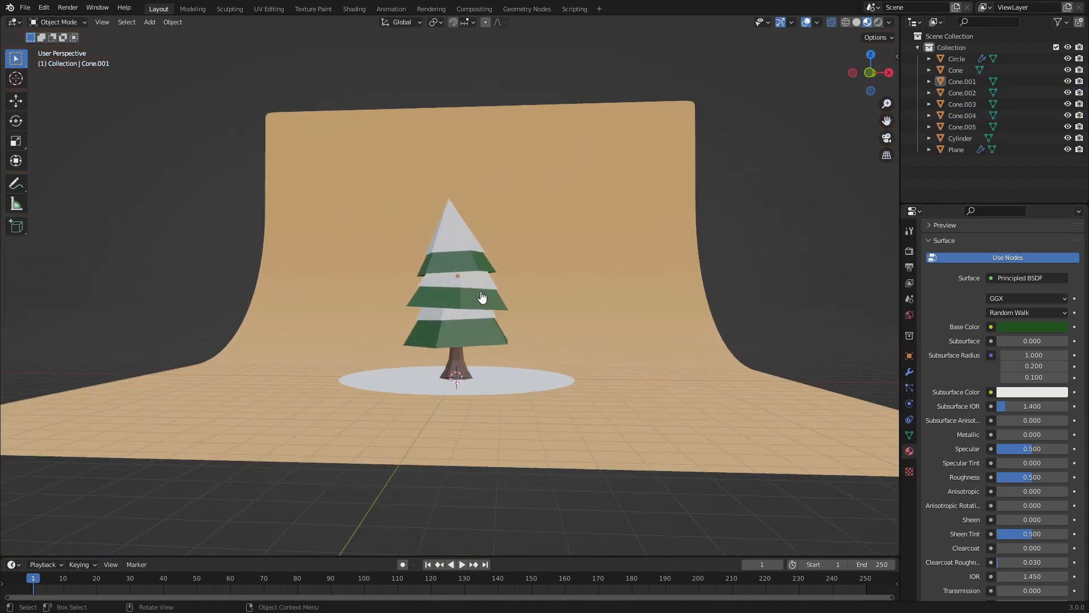
{"action": "middle_click_drag", "start_coordinate": [503, 292], "coordinate": [513, 326]}
{"action": "scroll", "coordinate": [521, 301], "scroll_direction": "down", "scroll_amount": 4}
{"action": "left_click", "coordinate": [531, 387]}
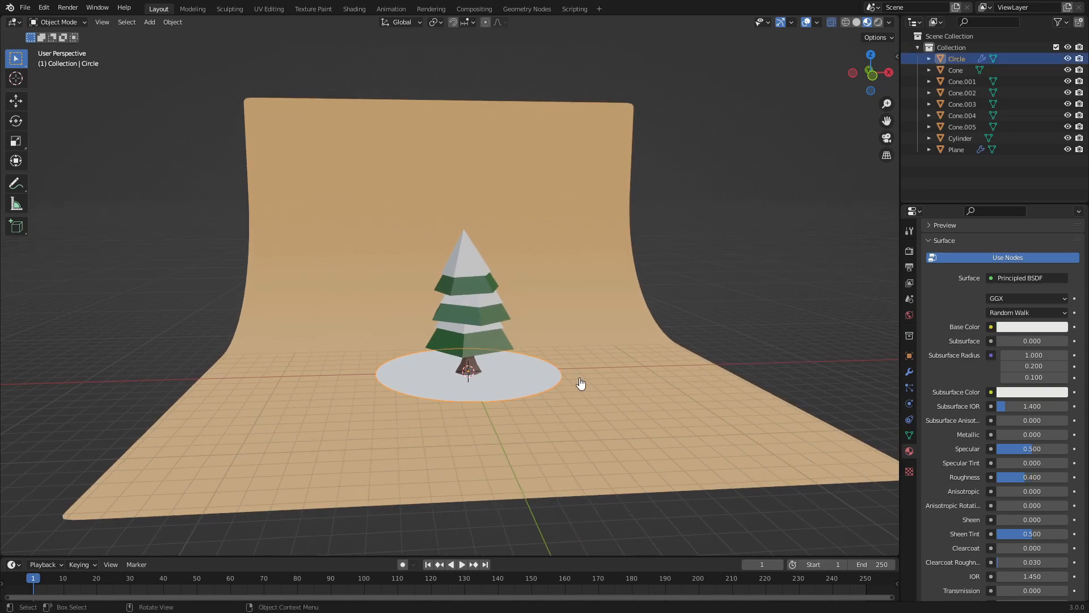
{"action": "key", "text": "KP_1"}
{"action": "middle_click_drag", "start_coordinate": [536, 339], "coordinate": [532, 366]}
Add a camera to the scene and raise it along Z.
{"action": "key", "text": "shift+a"}
{"action": "key", "text": "KP_1"}
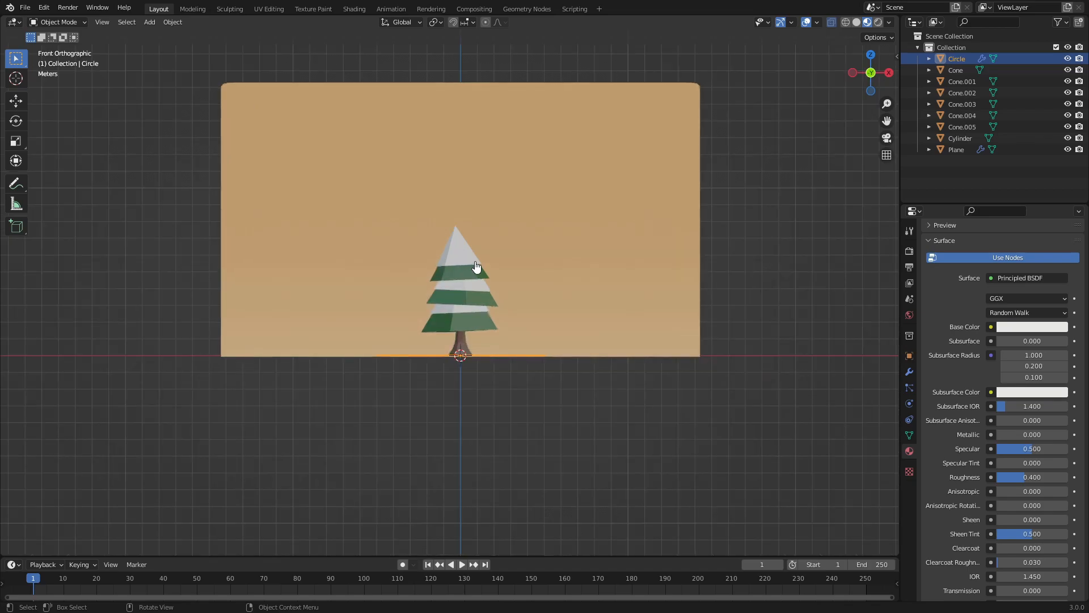
{"action": "key", "text": "shift+a"}
{"action": "left_click", "coordinate": [465, 431]}
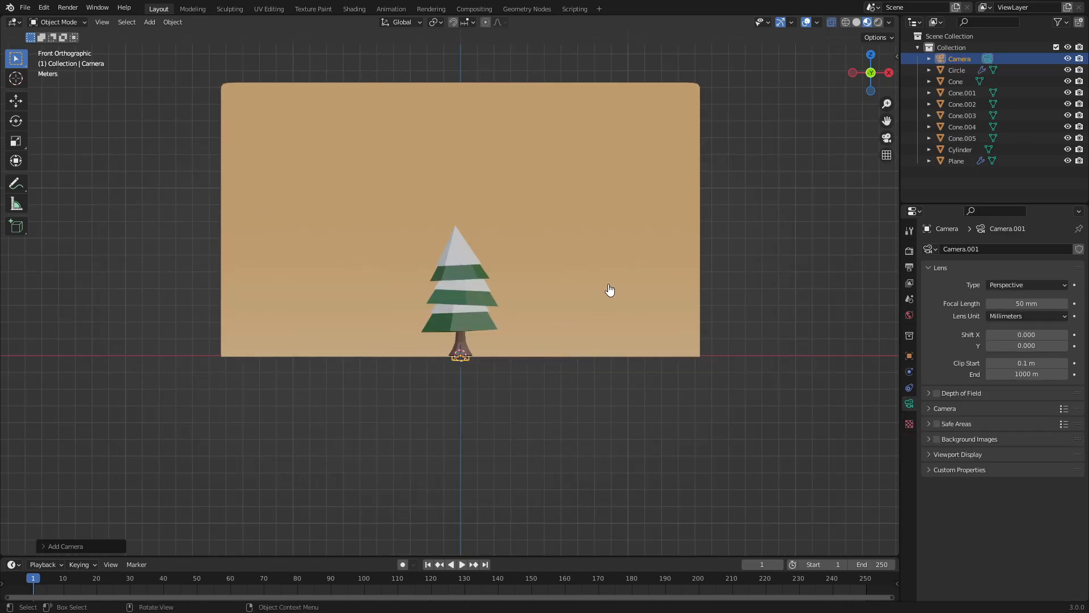
{"action": "key", "text": "g"}
{"action": "key", "text": "z"}
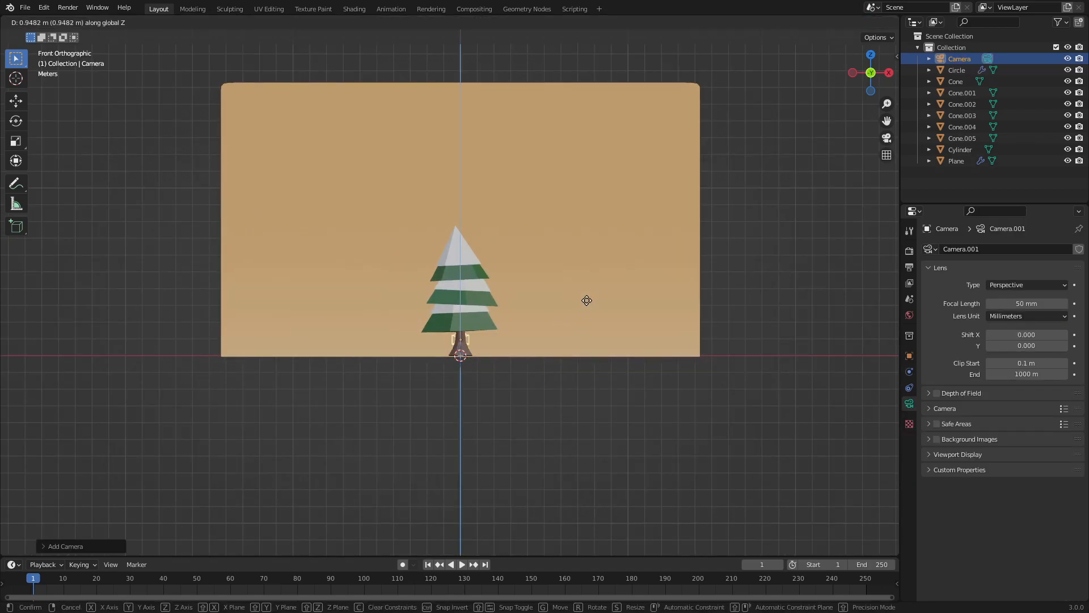
{"action": "left_click", "coordinate": [623, 213]}
Look through the camera and pull it back along its local Z axis to bring the tree into frame.
{"action": "key", "text": "KP_0"}
{"action": "key", "text": "g"}
{"action": "key", "text": "z"}
{"action": "key", "text": "z"}
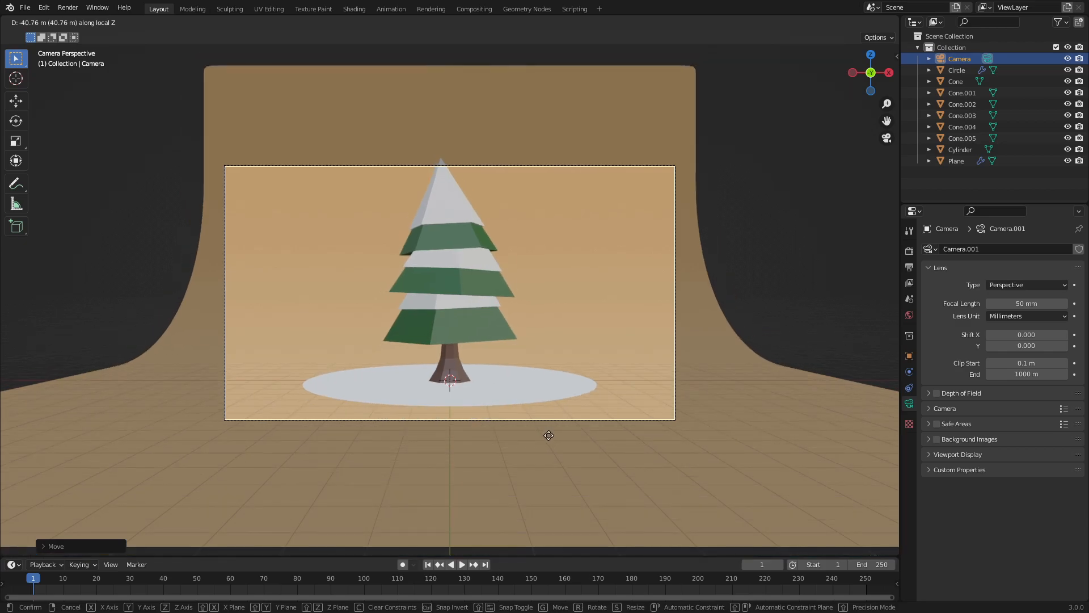
{"action": "left_click", "coordinate": [559, 460]}
Tilt the camera about X and pull it further back along its local Z axis.
{"action": "key", "text": "r"}
{"action": "key", "text": "x"}
{"action": "left_click", "coordinate": [670, 346]}
{"action": "key", "text": "g"}
{"action": "key", "text": "z"}
{"action": "key", "text": "z"}
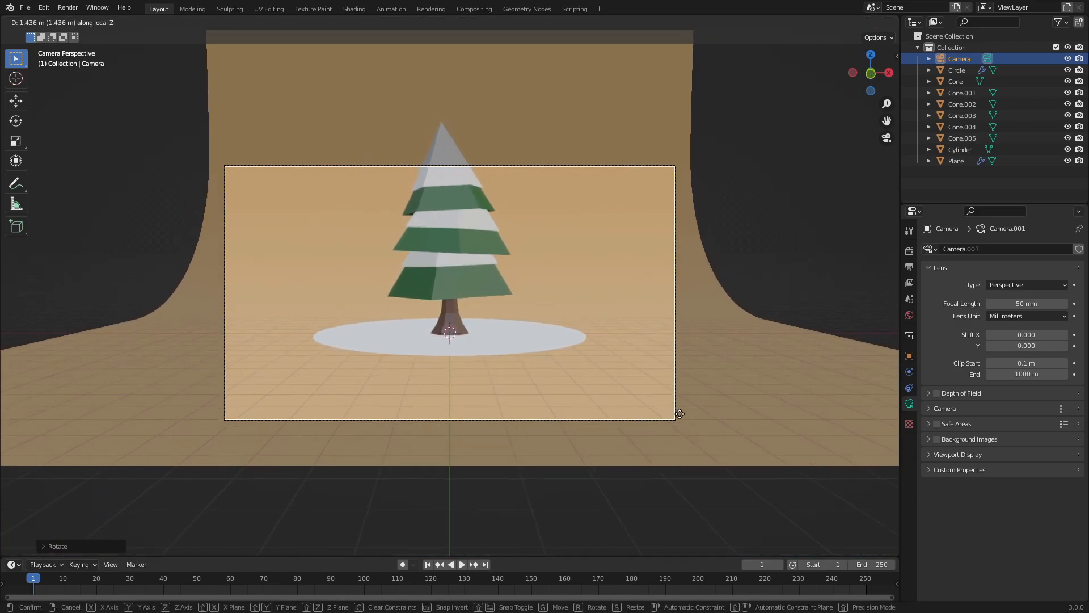
{"action": "left_click", "coordinate": [680, 505]}
Widen the backdrop along X and try to move it vertically.
{"action": "left_click", "coordinate": [581, 379]}
{"action": "key", "text": "s"}
{"action": "key", "text": "x"}
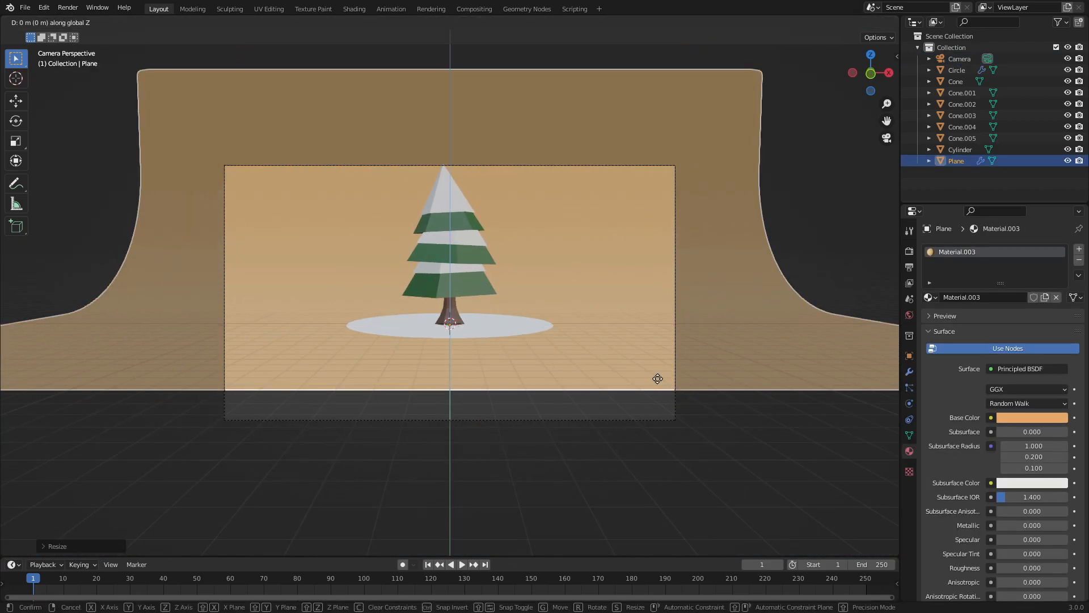
{"action": "left_click", "coordinate": [679, 406]}
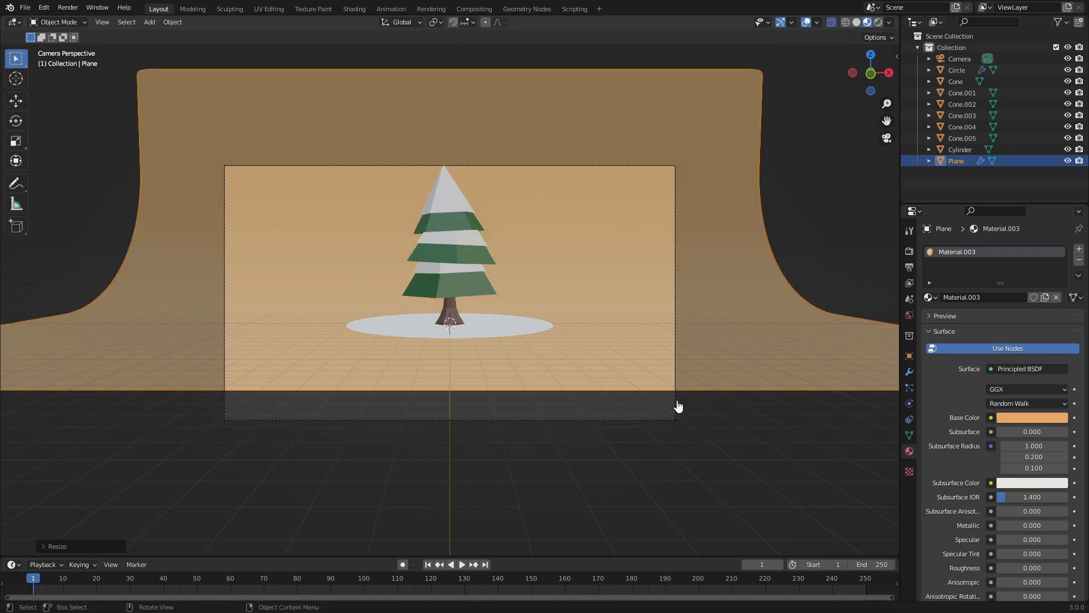
{"action": "key", "text": "g"}
{"action": "key", "text": "z"}
{"action": "right_click", "coordinate": [679, 306]}
Raise the camera along Z and set its focal length to 43 mm.
{"action": "left_click", "coordinate": [675, 320]}
{"action": "key", "text": "g"}
{"action": "key", "text": "z"}
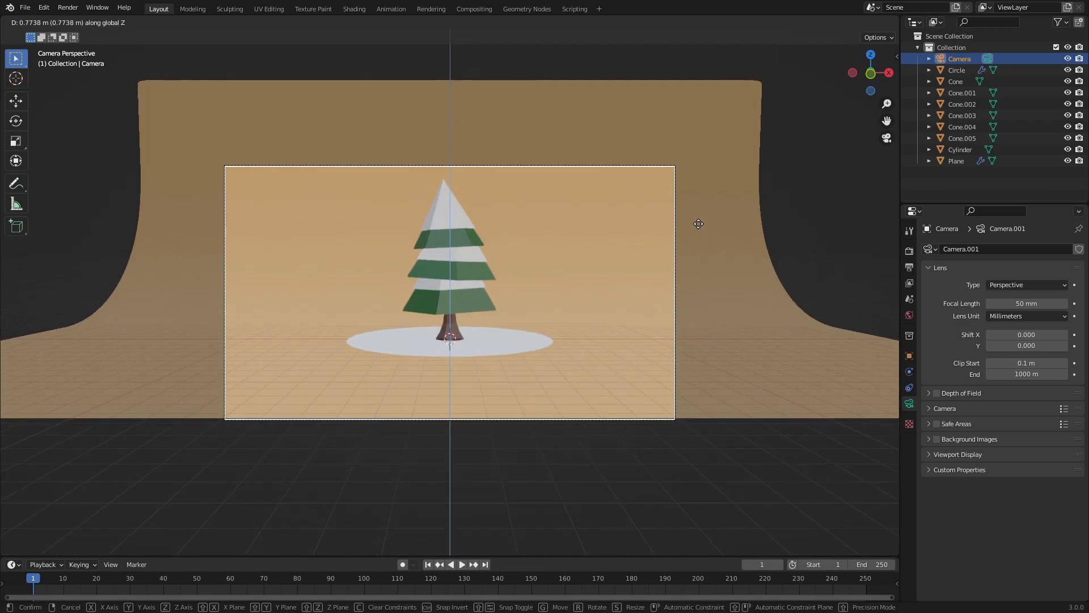
{"action": "left_click", "coordinate": [738, 88]}
{"action": "left_click_drag", "start_coordinate": [1027, 301], "coordinate": [1010, 301]}
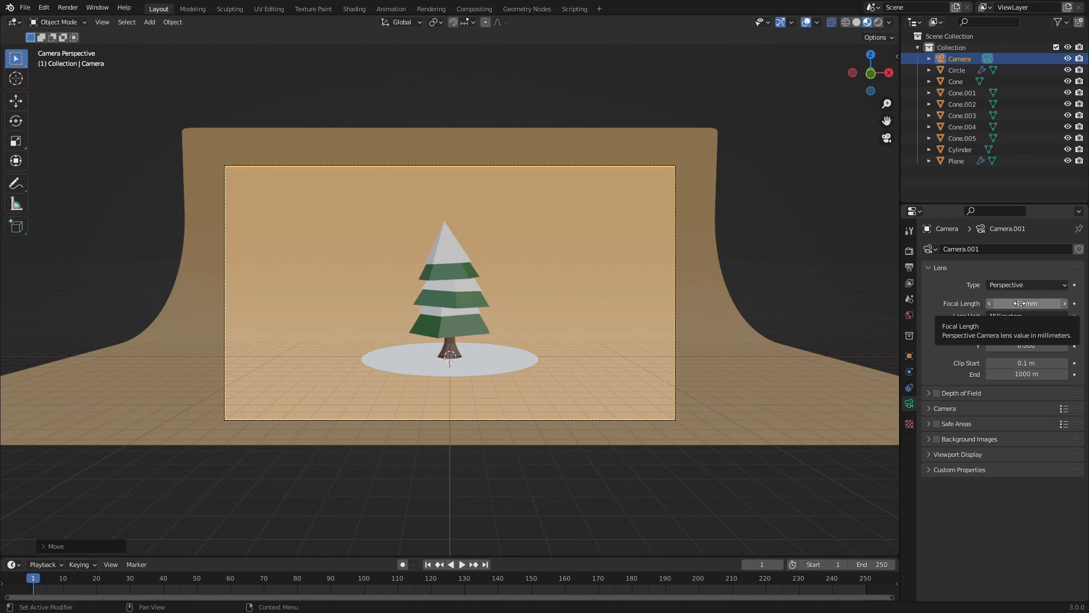
Turn on Auto Smooth in the trunk's normals settings with an angle of about 41°.
{"action": "scroll", "coordinate": [522, 294], "scroll_direction": "up", "scroll_amount": 3}
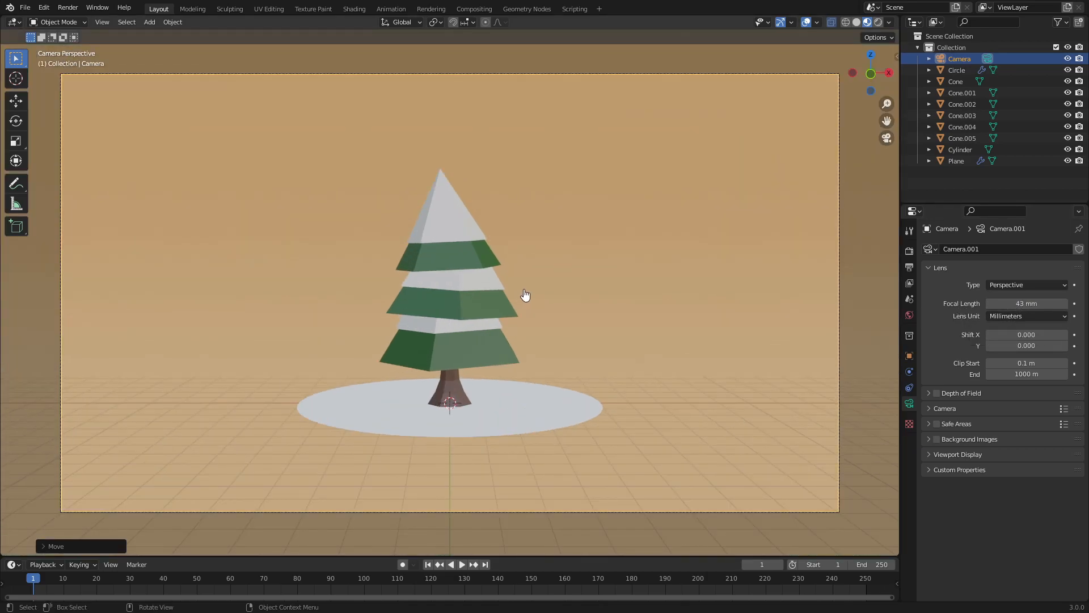
{"action": "left_click", "coordinate": [444, 403]}
{"action": "scroll", "coordinate": [479, 406], "scroll_direction": "up", "scroll_amount": 8}
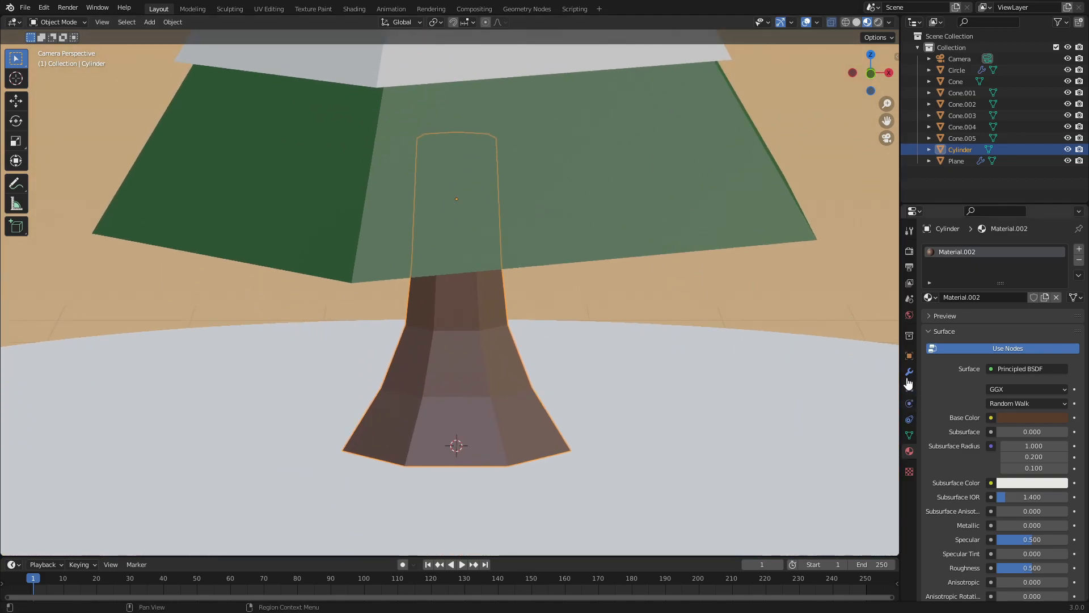
{"action": "left_click", "coordinate": [909, 356]}
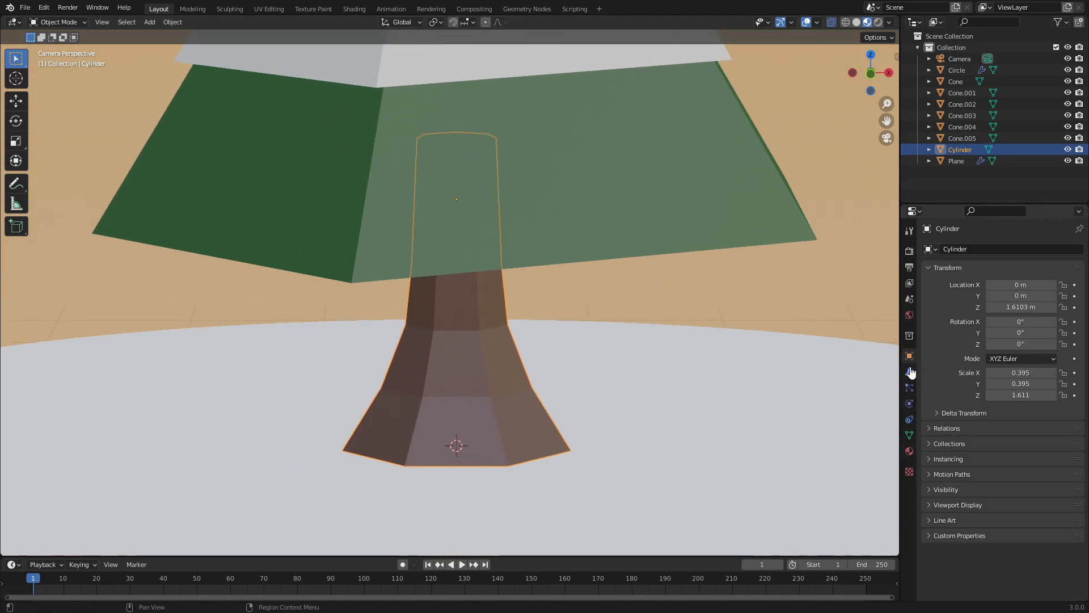
{"action": "left_click", "coordinate": [910, 372]}
{"action": "left_click", "coordinate": [910, 419]}
{"action": "left_click", "coordinate": [910, 435]}
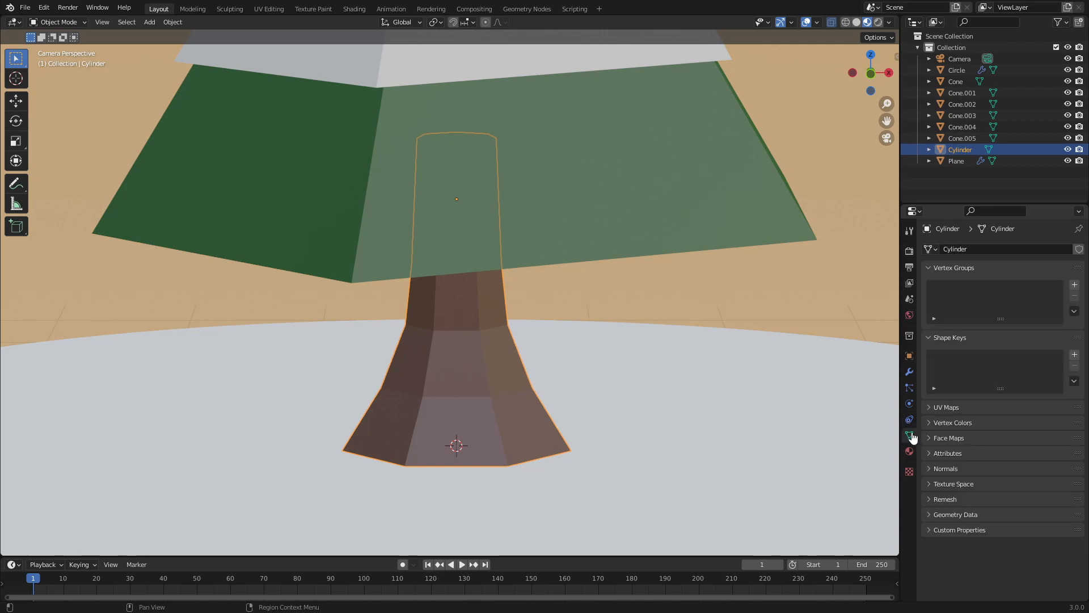
{"action": "left_click", "coordinate": [945, 468]}
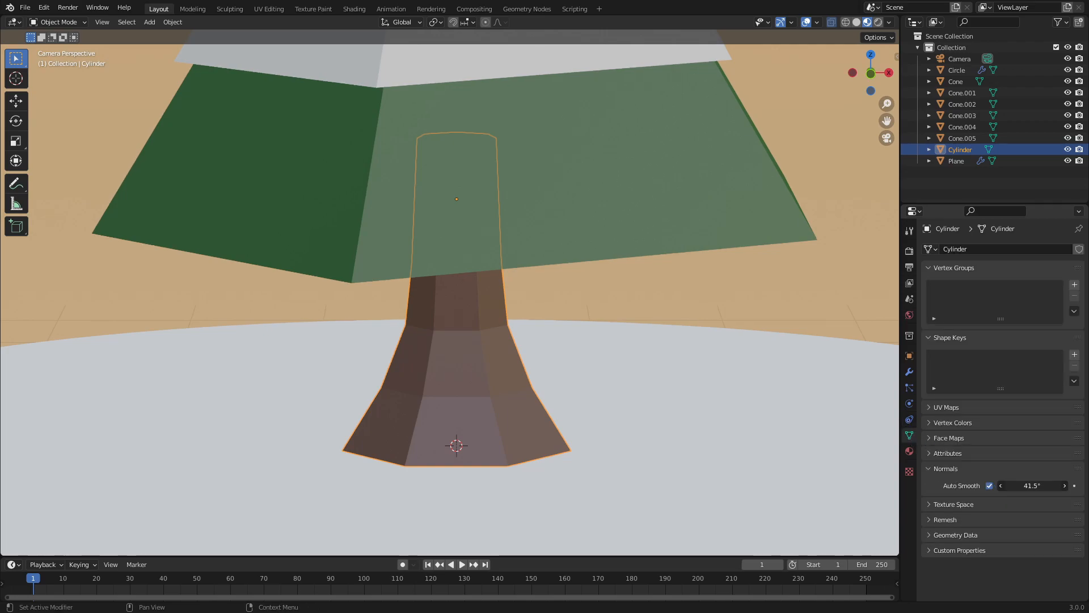
Shade the trunk smooth and reduce its Auto Smooth angle to 17.4°.
{"action": "left_click", "coordinate": [173, 22]}
{"action": "left_click", "coordinate": [182, 273]}
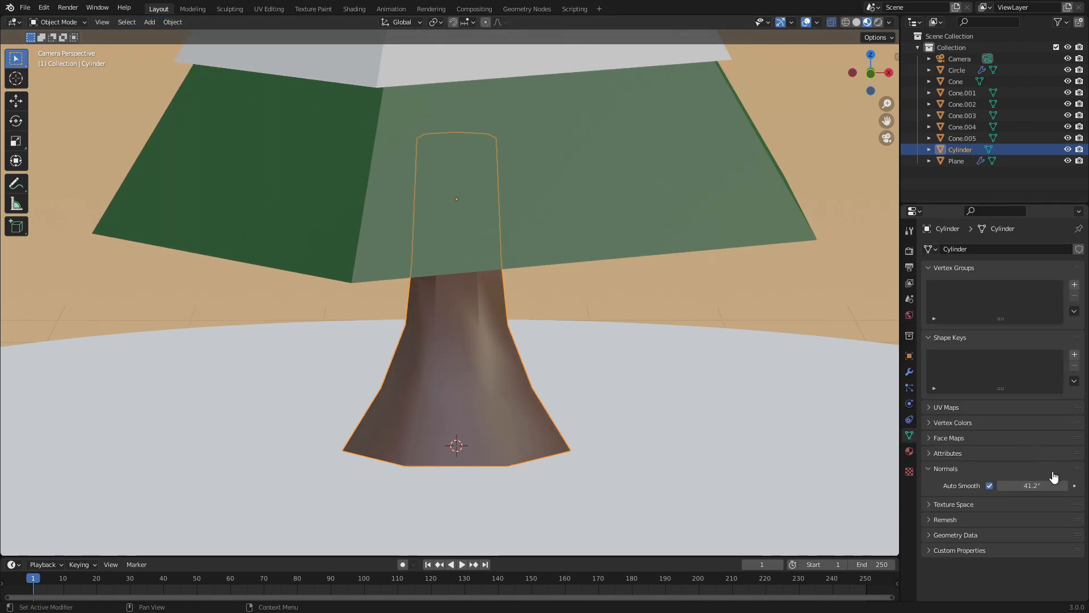
{"action": "mouse_move", "coordinate": [1033, 486]}
{"action": "left_mouse_down"}
{"action": "mouse_move", "coordinate": [999, 485]}
{"action": "mouse_move", "coordinate": [1011, 486]}
{"action": "left_mouse_up"}
Raise the trunk's edge loop just below the foliage along Z and widen it slightly.
{"action": "key", "text": "Tab"}
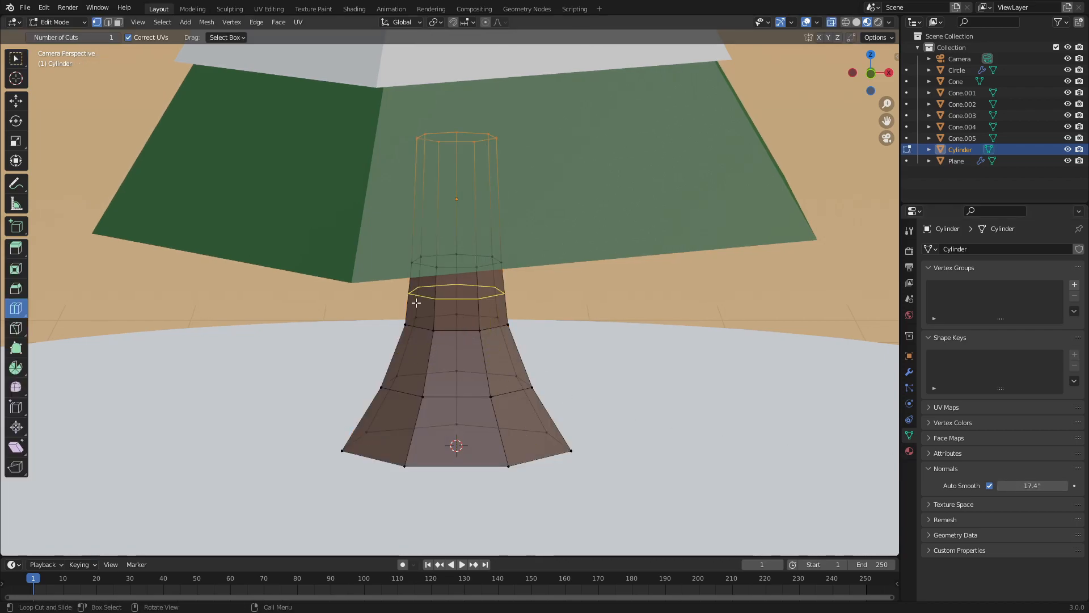
{"action": "left_click", "coordinate": [24, 65]}
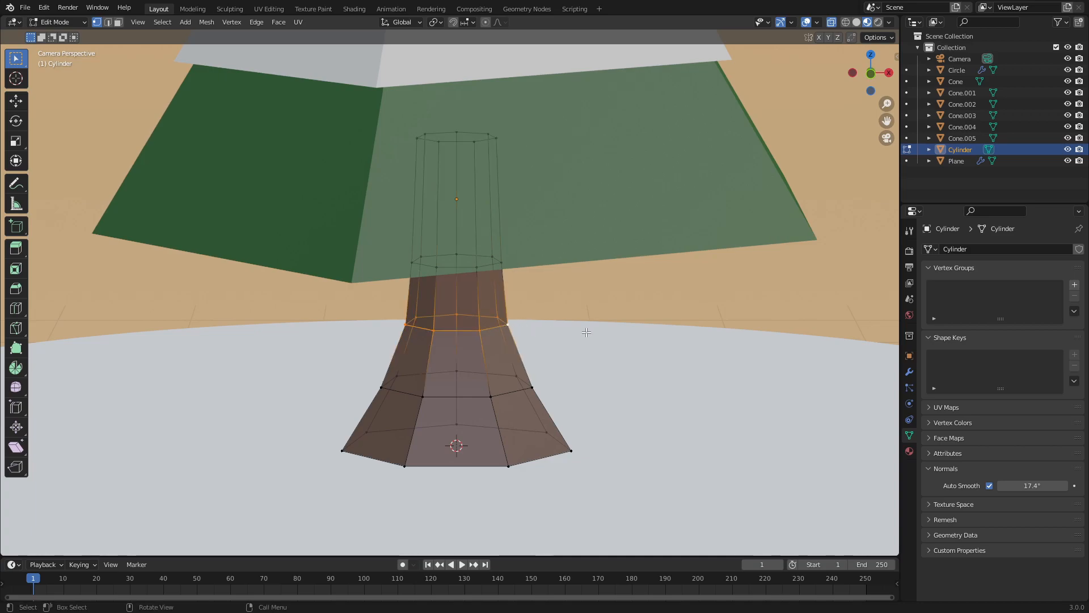
{"action": "key", "text": "g"}
{"action": "key", "text": "z"}
{"action": "left_click", "coordinate": [602, 317]}
{"action": "key", "text": "s"}
{"action": "left_click", "coordinate": [607, 321]}
Refine the scale of the same trunk edge loop to even out the flare.
{"action": "key", "text": "Tab"}
{"action": "key", "text": "Tab"}
{"action": "key", "text": "s"}
{"action": "left_click", "coordinate": [618, 323]}
{"action": "key", "text": "Tab"}
{"action": "key", "text": "Tab"}
{"action": "key", "text": "s"}
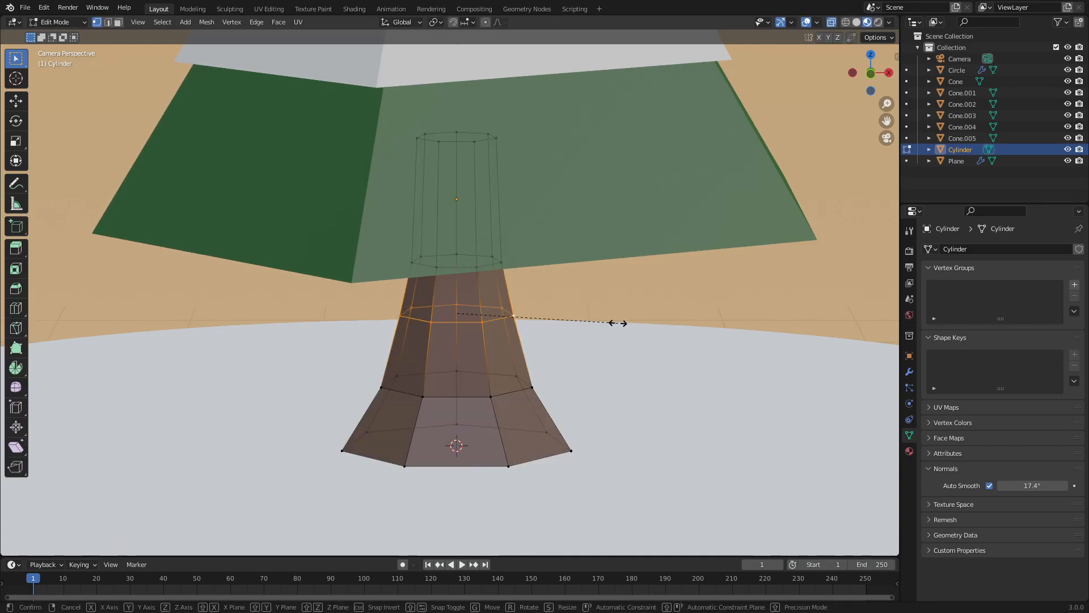
{"action": "left_click", "coordinate": [601, 322]}
{"action": "key", "text": "Tab"}
{"action": "key", "text": "Tab"}
{"action": "key", "text": "Tab"}
{"action": "key", "text": "Tab"}
Resize the trunk's next lower edge loop and return to Object Mode.
{"action": "left_click", "coordinate": [455, 397], "text": "alt"}
{"action": "key", "text": "s"}
{"action": "left_click", "coordinate": [624, 389]}
{"action": "key", "text": "Tab"}
{"action": "scroll", "coordinate": [670, 384], "scroll_direction": "down", "scroll_amount": 9}
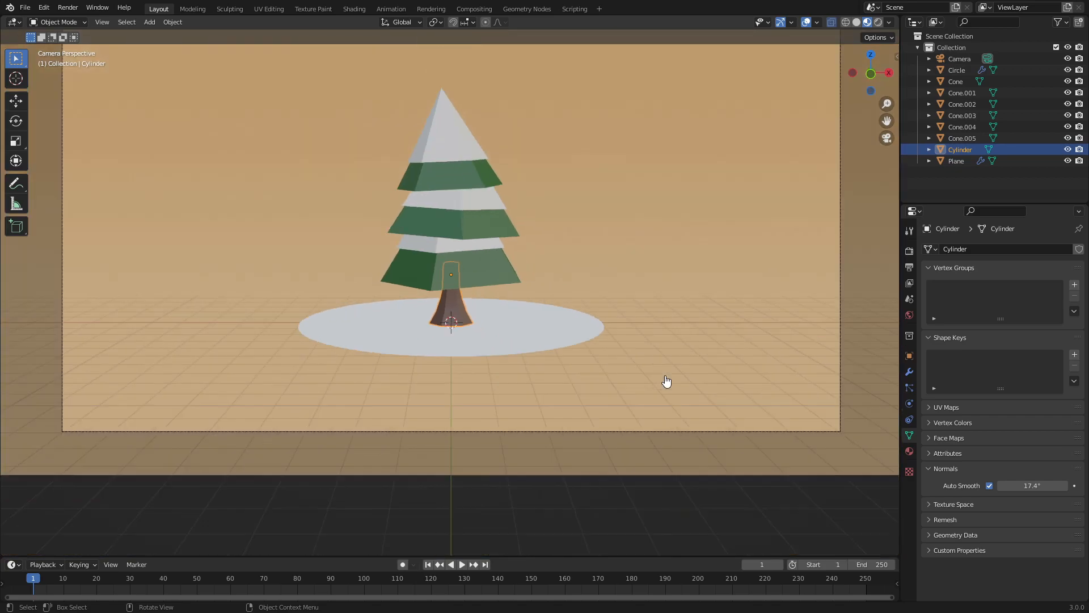
Rotate the trunk around the Z axis so its facets face the camera differently.
{"action": "scroll", "coordinate": [658, 378], "scroll_direction": "down", "scroll_amount": 3}
{"action": "scroll", "coordinate": [596, 375], "scroll_direction": "up", "scroll_amount": 8}
{"action": "key", "text": "r"}
{"action": "key", "text": "z"}
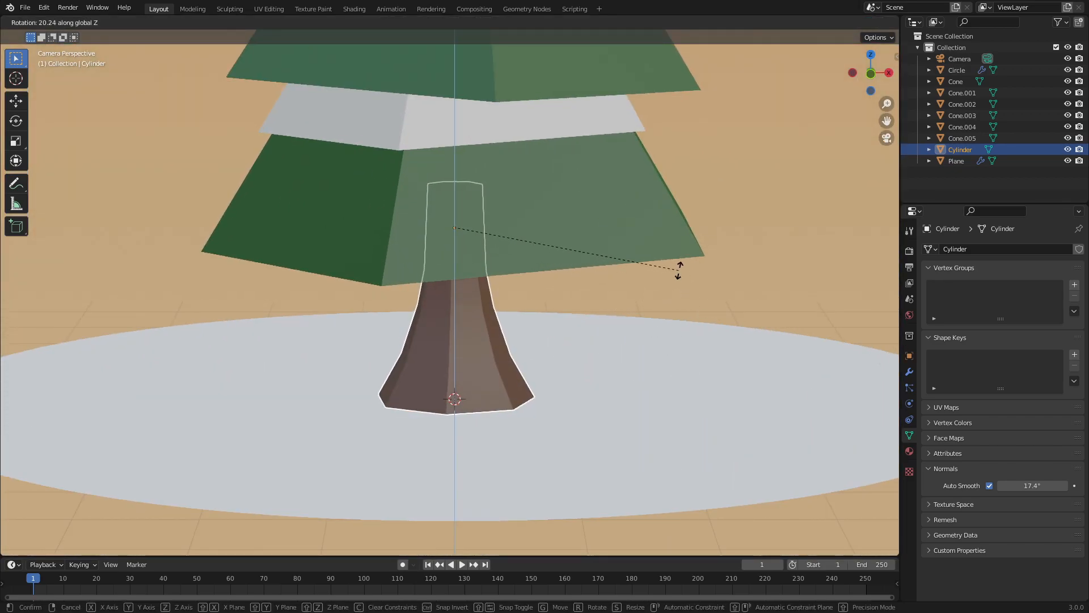
{"action": "left_click", "coordinate": [673, 282]}
{"action": "scroll", "coordinate": [664, 360], "scroll_direction": "down", "scroll_amount": 8}
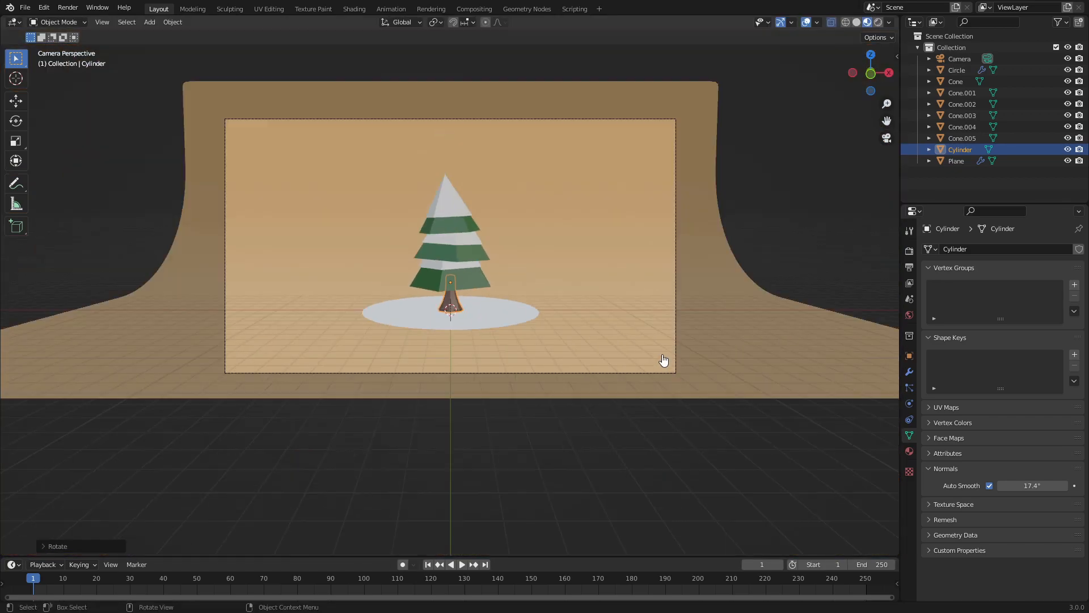
{"action": "scroll", "coordinate": [525, 318], "scroll_direction": "up", "scroll_amount": 4}
{"action": "scroll", "coordinate": [535, 299], "scroll_direction": "down", "scroll_amount": 3}
{"action": "scroll", "coordinate": [528, 374], "scroll_direction": "up", "scroll_amount": 2}
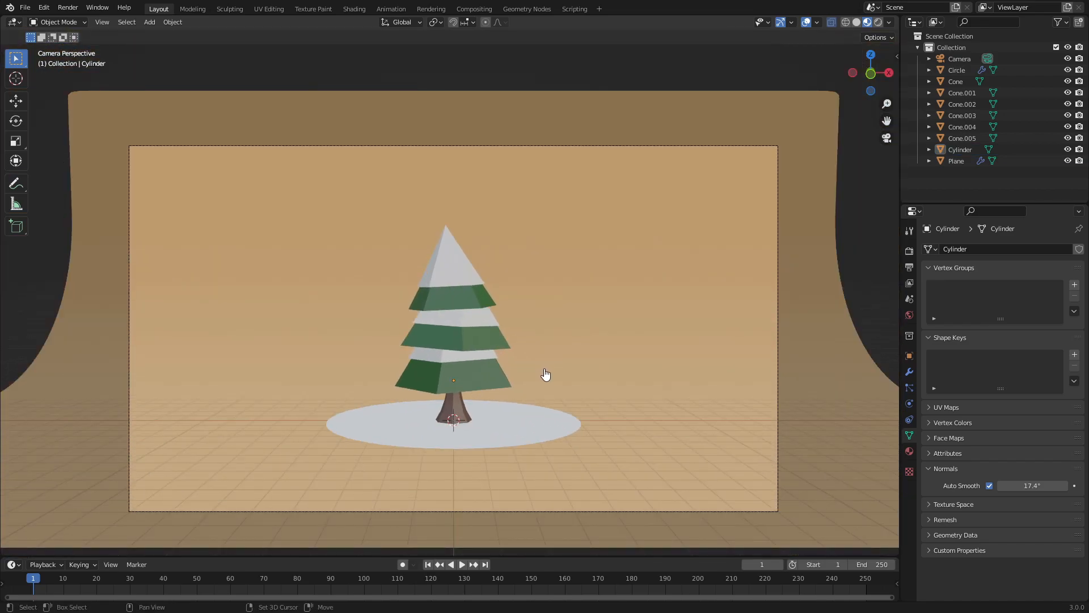
Change the backdrop material's base color to dark blue, hex 283541.
{"action": "middle_click_drag", "start_coordinate": [546, 374], "coordinate": [570, 316], "text": "shift"}
{"action": "left_click", "coordinate": [791, 307]}
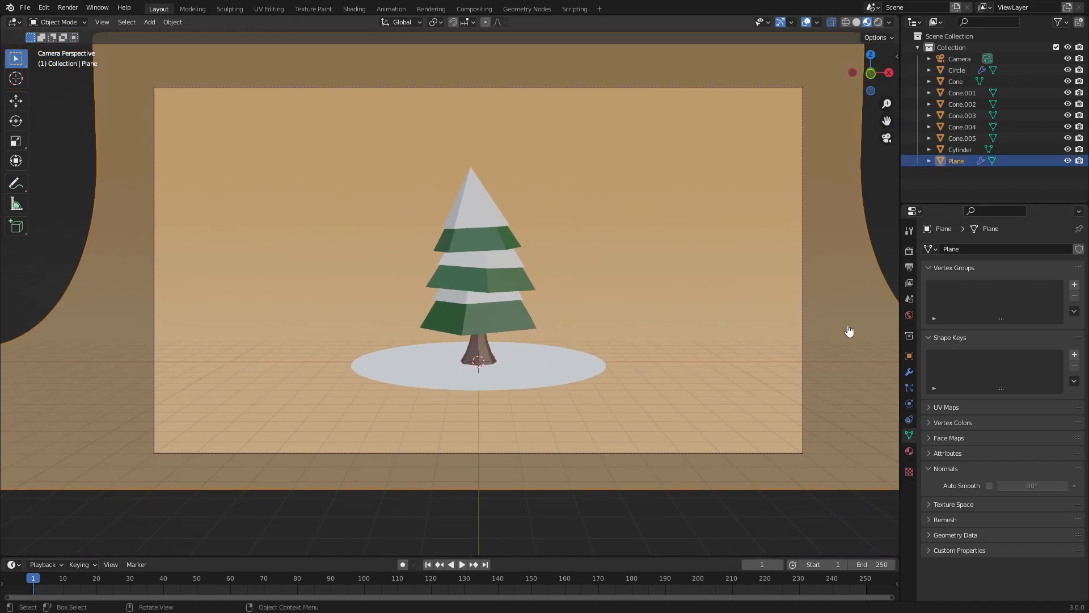
{"action": "left_click", "coordinate": [909, 451]}
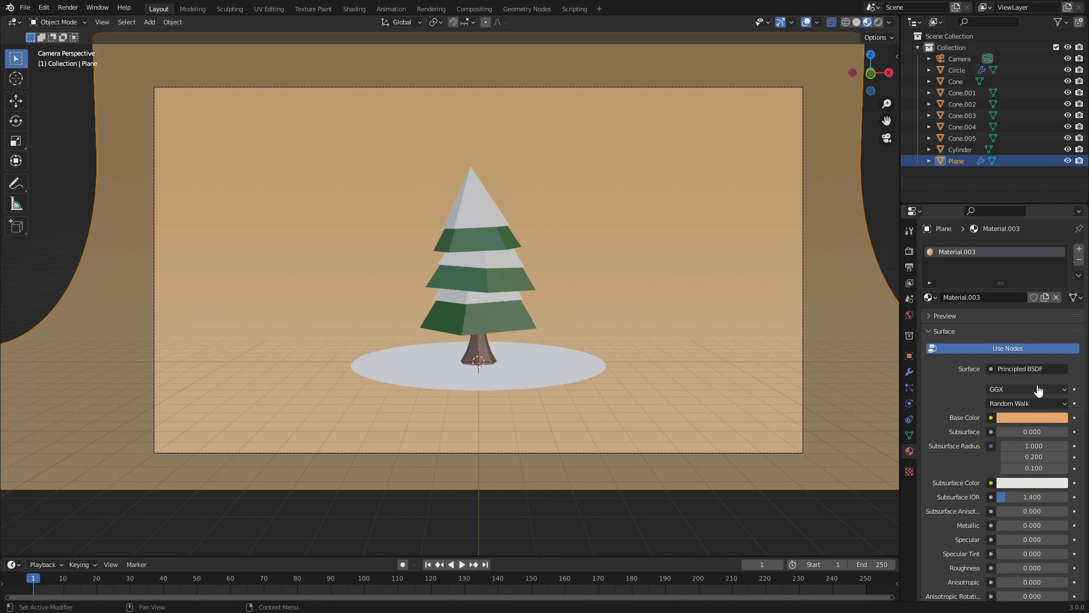
{"action": "left_click", "coordinate": [1032, 417]}
{"action": "left_click", "coordinate": [1019, 274]}
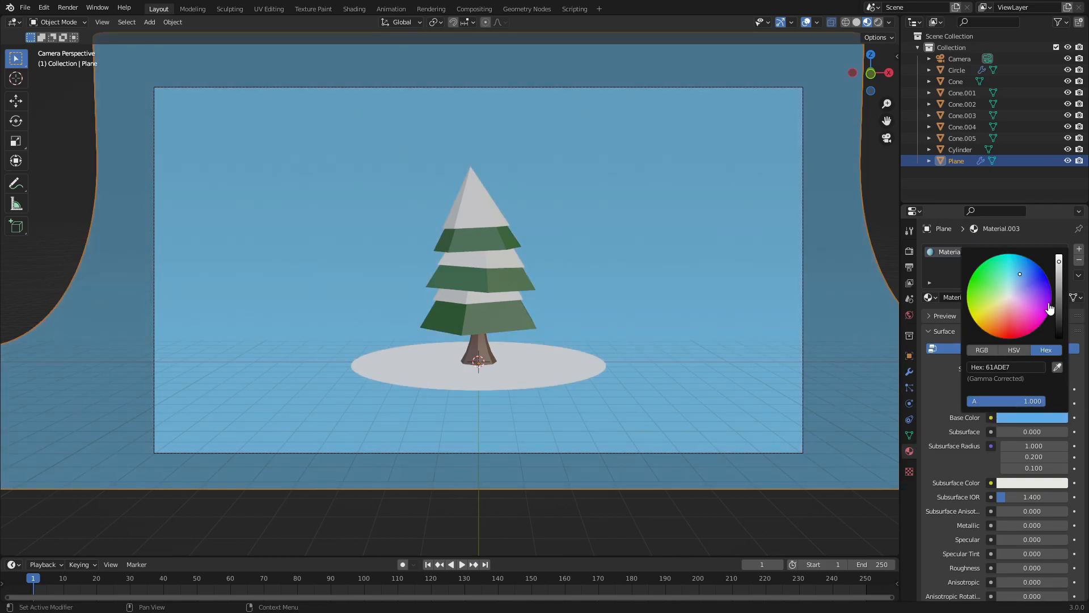
{"action": "left_click", "coordinate": [1059, 318]}
{"action": "left_click_drag", "start_coordinate": [1026, 283], "coordinate": [1016, 282]}
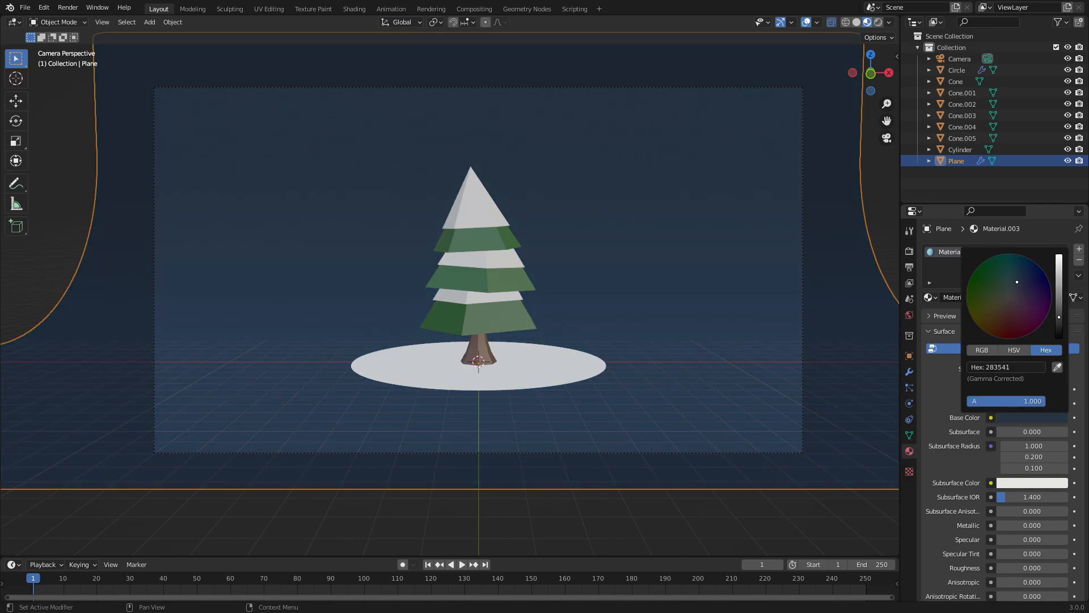
Hide the viewport overlays and add a cube mesh at the base of the tree.
{"action": "left_click", "coordinate": [806, 23]}
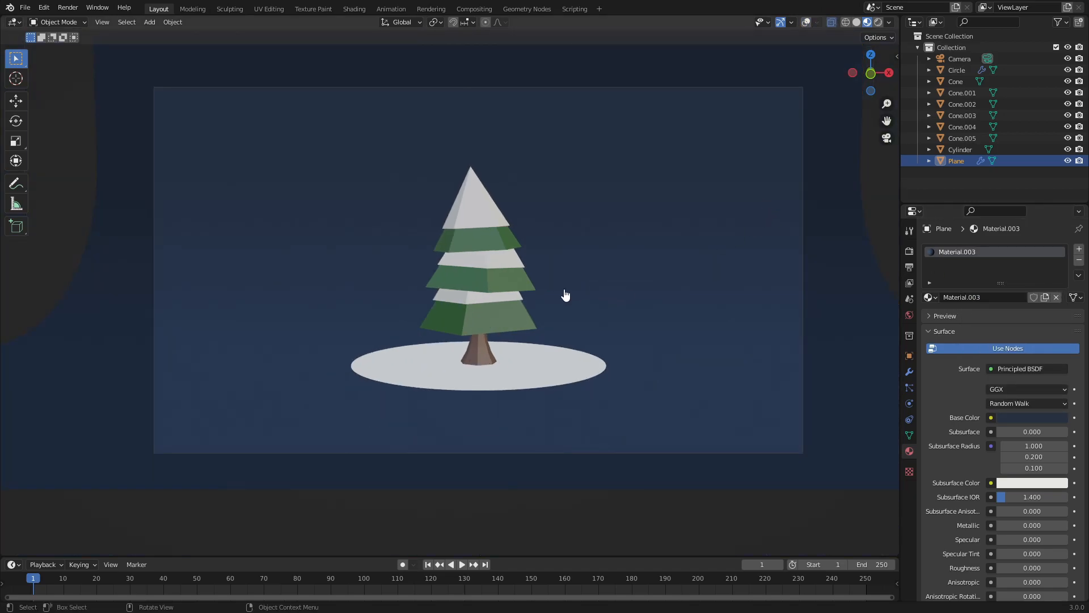
{"action": "middle_click_drag", "start_coordinate": [550, 317], "coordinate": [578, 328]}
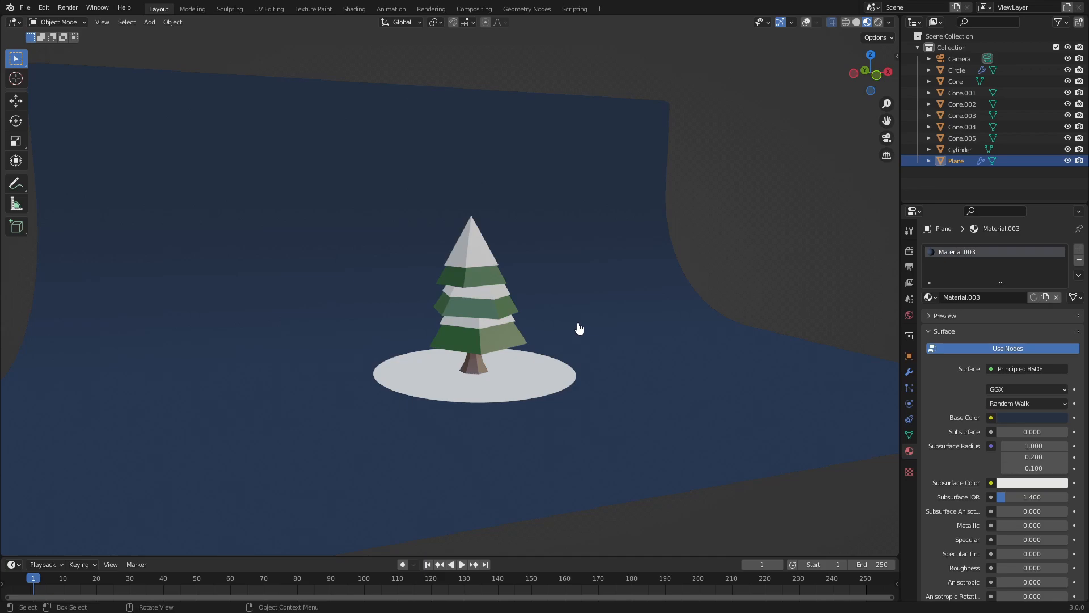
{"action": "scroll", "coordinate": [493, 335], "scroll_direction": "up", "scroll_amount": 5}
{"action": "key", "text": "shift+a"}
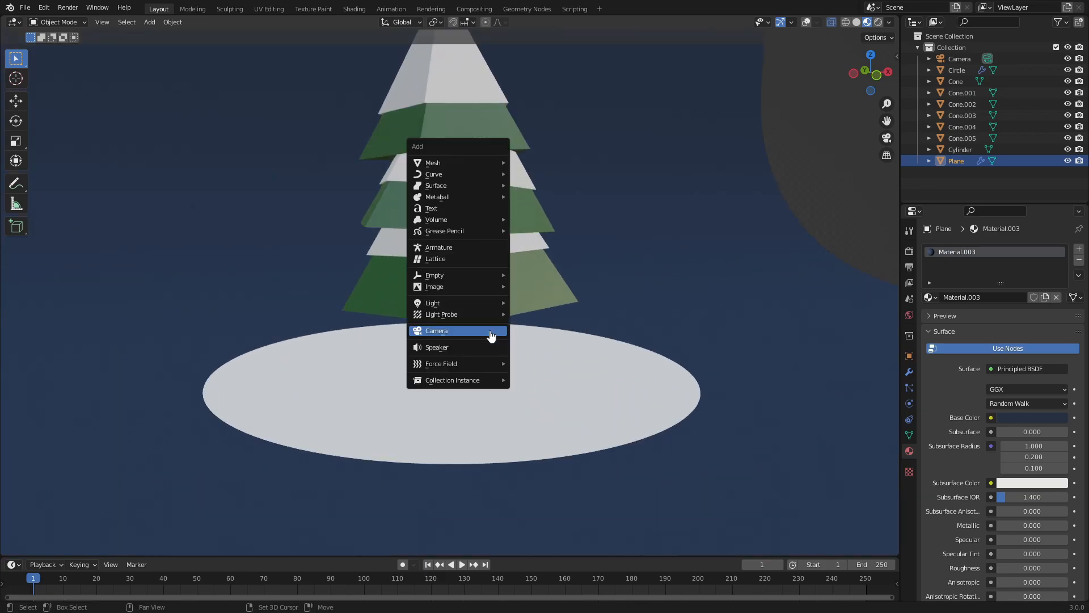
{"action": "mouse_move", "coordinate": [451, 165]}
{"action": "left_click", "coordinate": [565, 175]}
{"action": "scroll", "coordinate": [645, 345], "scroll_direction": "down", "scroll_amount": 4}
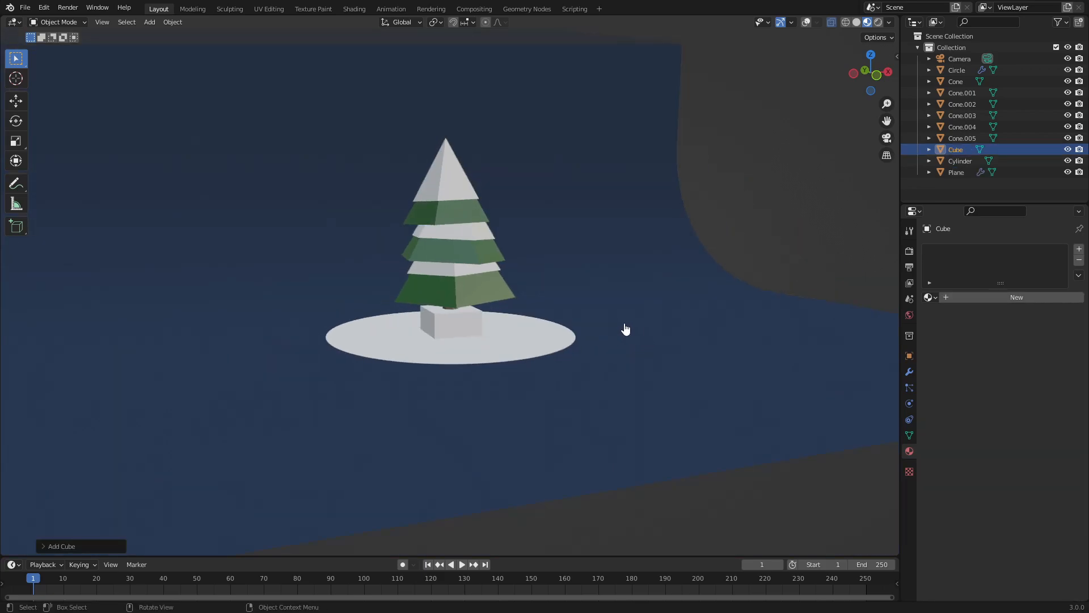
{"action": "key", "text": "g"}
{"action": "left_click", "coordinate": [641, 292]}
{"action": "key", "text": "ctrl+z"}
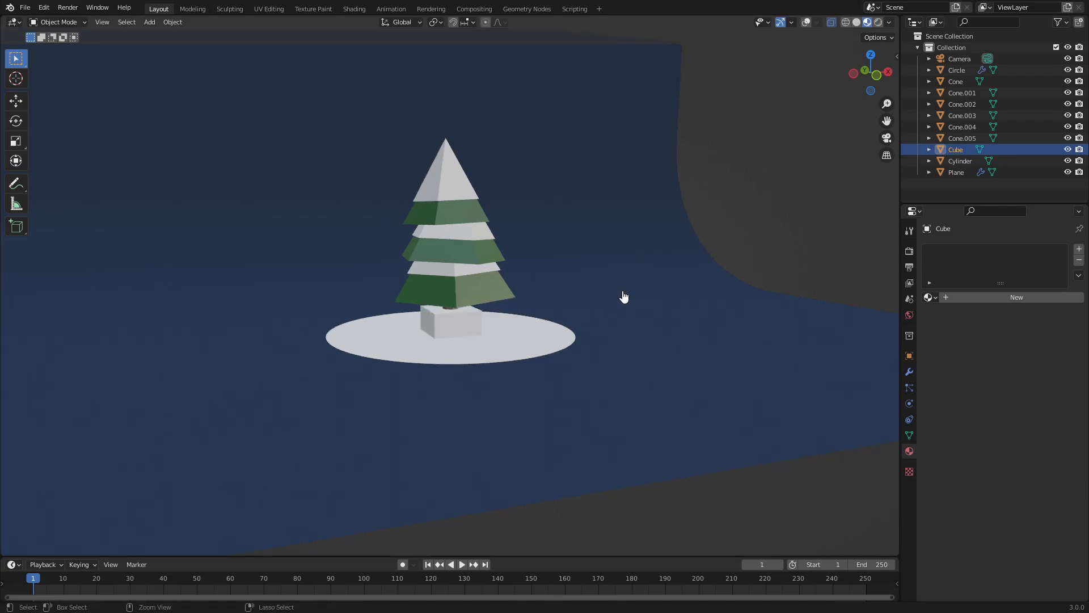
Scale the new cube down and move it along X, well away from the tree.
{"action": "key", "text": "s"}
{"action": "left_click", "coordinate": [571, 304]}
{"action": "key", "text": "g"}
{"action": "key", "text": "z"}
{"action": "key", "text": "x"}
{"action": "left_click", "coordinate": [692, 297]}
{"action": "middle_click_drag", "start_coordinate": [693, 297], "coordinate": [530, 297]}
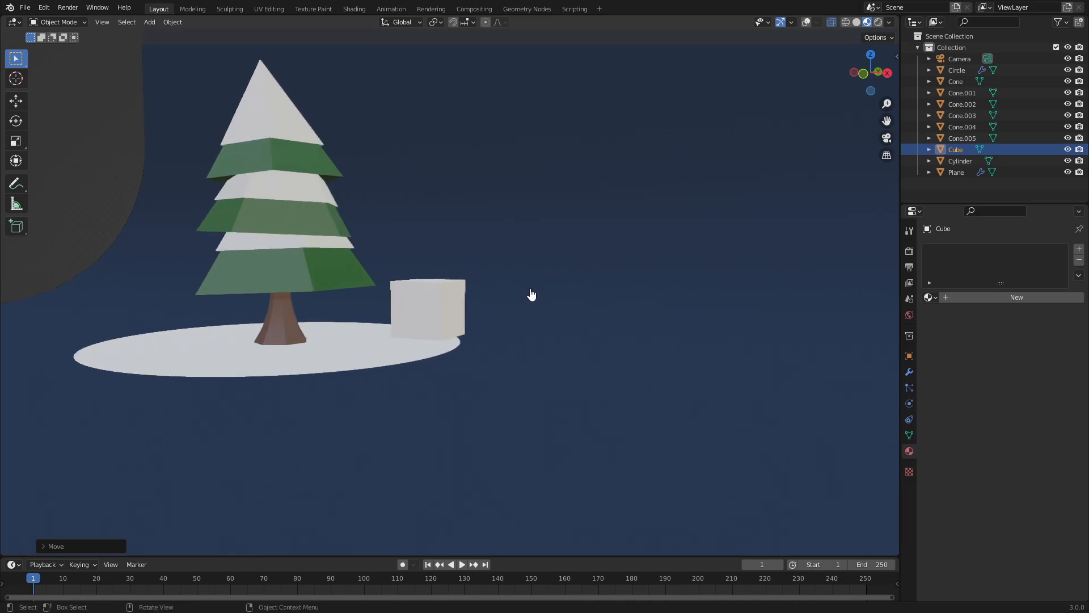
{"action": "scroll", "coordinate": [525, 307], "scroll_direction": "down", "scroll_amount": 5}
{"action": "key", "text": "g"}
{"action": "key", "text": "x"}
{"action": "left_click", "coordinate": [768, 322]}
Center the view on the cube and turn the viewport overlays back on.
{"action": "middle_click_drag", "start_coordinate": [768, 322], "coordinate": [594, 290], "text": "shift"}
{"action": "scroll", "coordinate": [490, 335], "scroll_direction": "up", "scroll_amount": 7}
{"action": "middle_click_drag", "start_coordinate": [764, 289], "coordinate": [638, 316], "text": "shift"}
{"action": "key", "text": "KP_Decimal"}
{"action": "scroll", "coordinate": [614, 294], "scroll_direction": "down", "scroll_amount": 5}
{"action": "left_click", "coordinate": [806, 22]}
{"action": "key", "text": "Tab"}
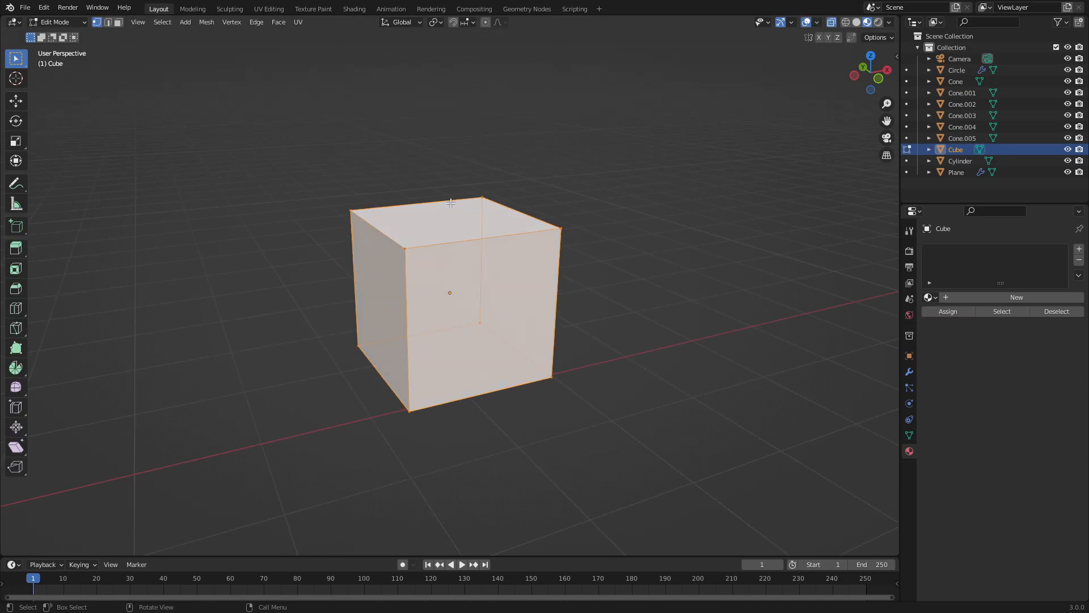
{"action": "key", "text": "Tab"}
{"action": "key", "text": "shift+a"}
{"action": "mouse_move", "coordinate": [470, 195]}
{"action": "left_click", "coordinate": [513, 209]}
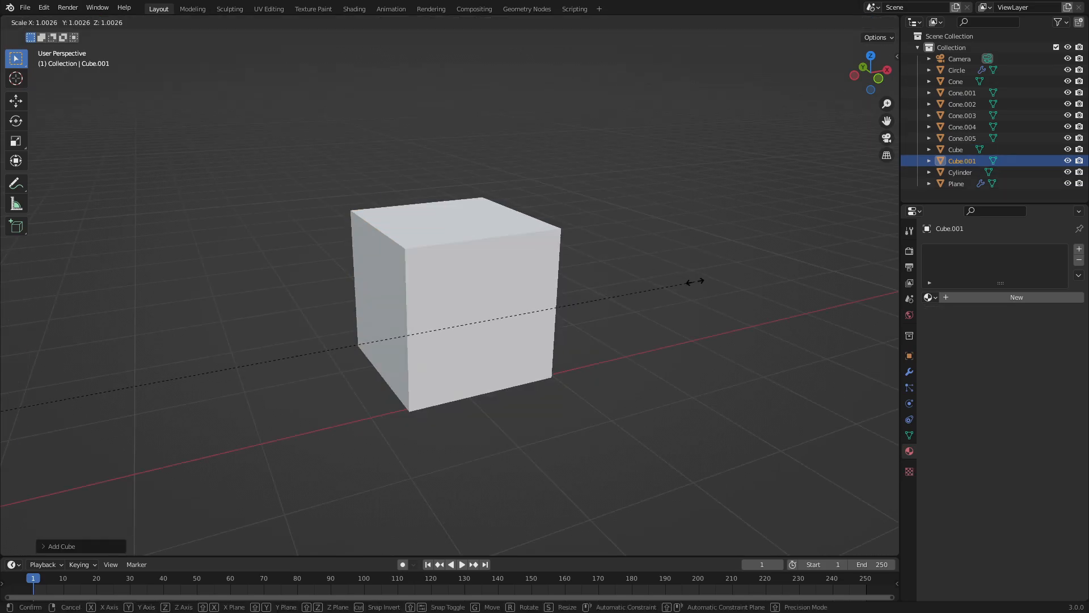
{"action": "scroll", "coordinate": [571, 338], "scroll_direction": "down", "scroll_amount": 5}
{"action": "key", "text": "Delete"}
Duplicate the cube in place and shape the copy into a slightly wider, flattened lid on top of the box.
{"action": "left_click", "coordinate": [471, 289]}
{"action": "scroll", "coordinate": [566, 287], "scroll_direction": "up", "scroll_amount": 4}
{"action": "key", "text": "shift+d"}
{"action": "right_click", "coordinate": [566, 283]}
{"action": "key", "text": "s"}
{"action": "left_click", "coordinate": [578, 285]}
{"action": "key", "text": "g"}
{"action": "key", "text": "z"}
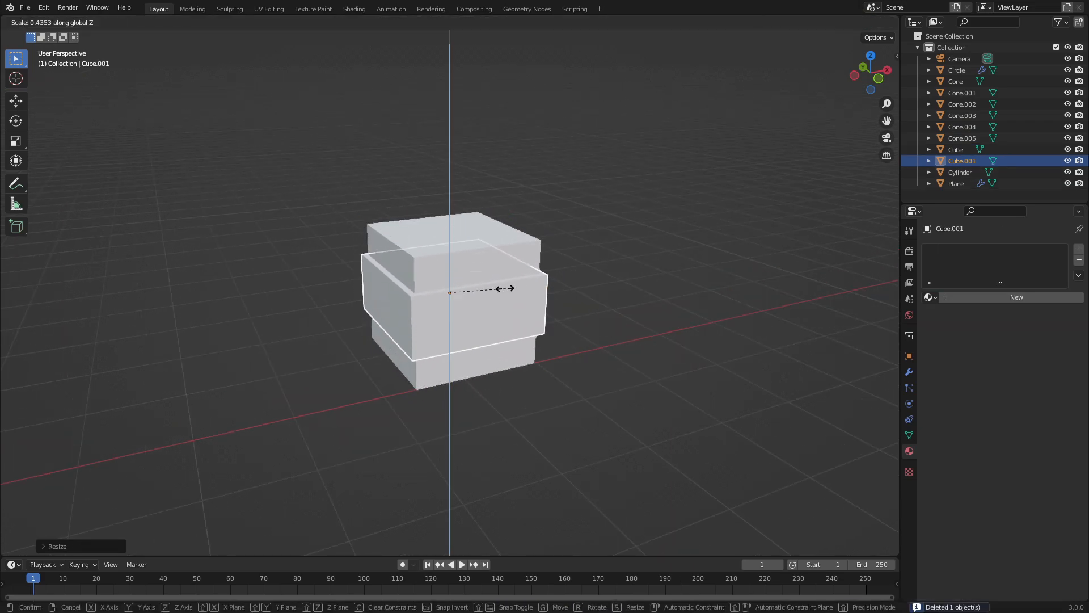
{"action": "left_click", "coordinate": [628, 231]}
{"action": "middle_click_drag", "start_coordinate": [628, 231], "coordinate": [601, 262]}
{"action": "key", "text": "a"}
{"action": "key", "text": "shift+a"}
{"action": "mouse_move", "coordinate": [601, 263]}
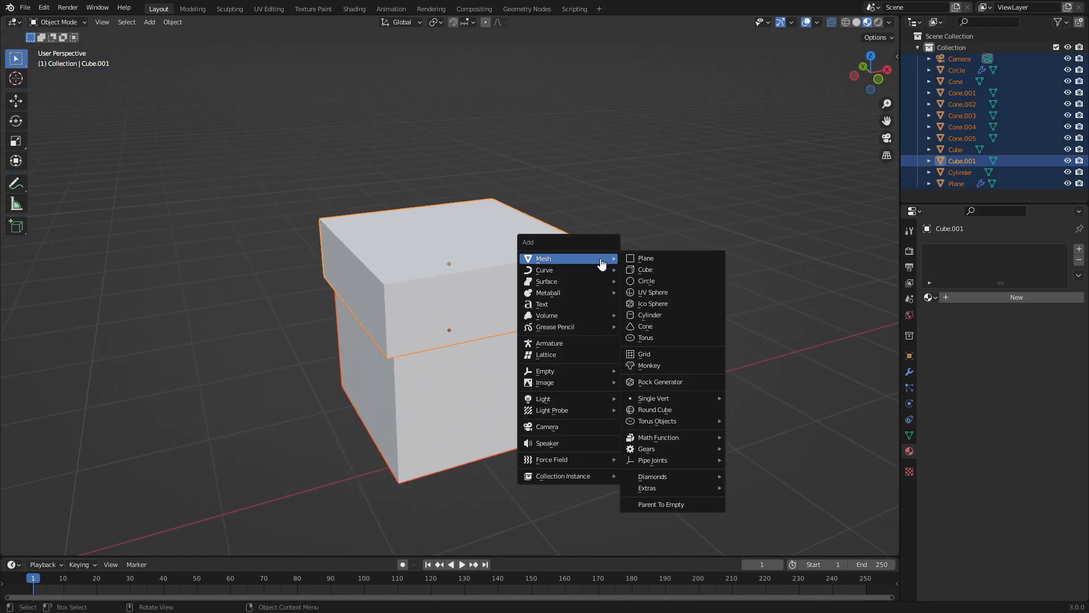
{"action": "left_click", "coordinate": [661, 270]}
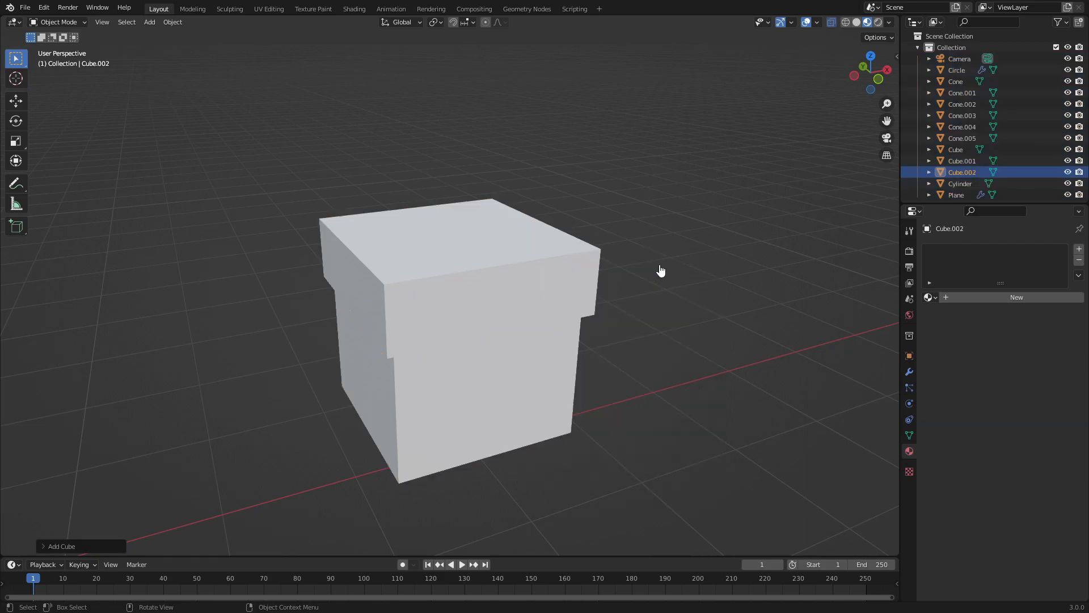
{"action": "key", "text": "Delete"}
Duplicate the box body in place and scale the copy up slightly, by about 1.01.
{"action": "left_click", "coordinate": [575, 342]}
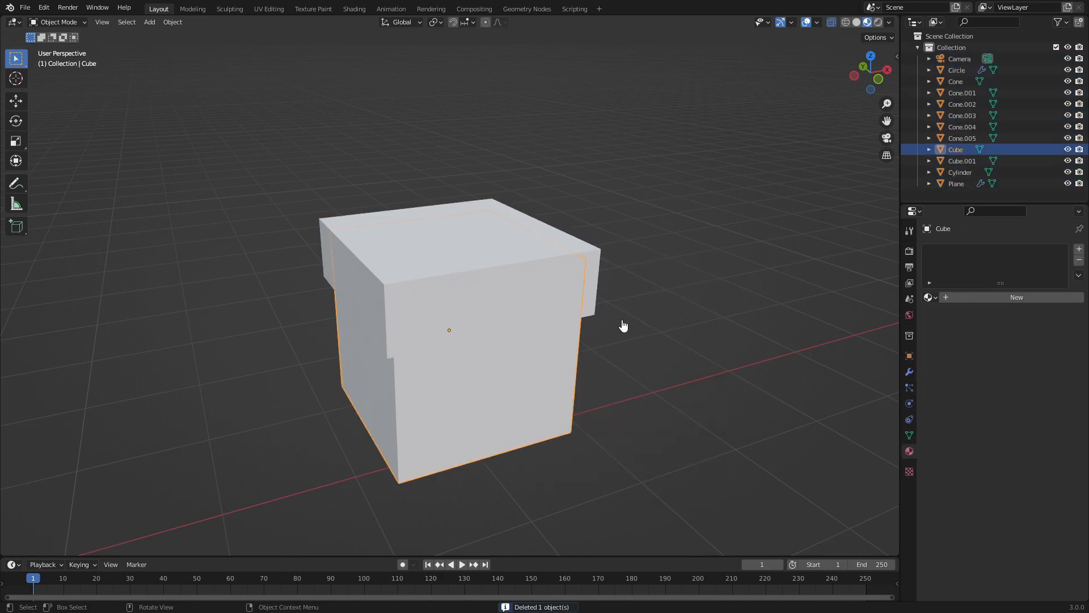
{"action": "key", "text": "shift+d"}
{"action": "right_click", "coordinate": [628, 312]}
{"action": "middle_click_drag", "start_coordinate": [636, 312], "coordinate": [668, 258]}
{"action": "key", "text": "s"}
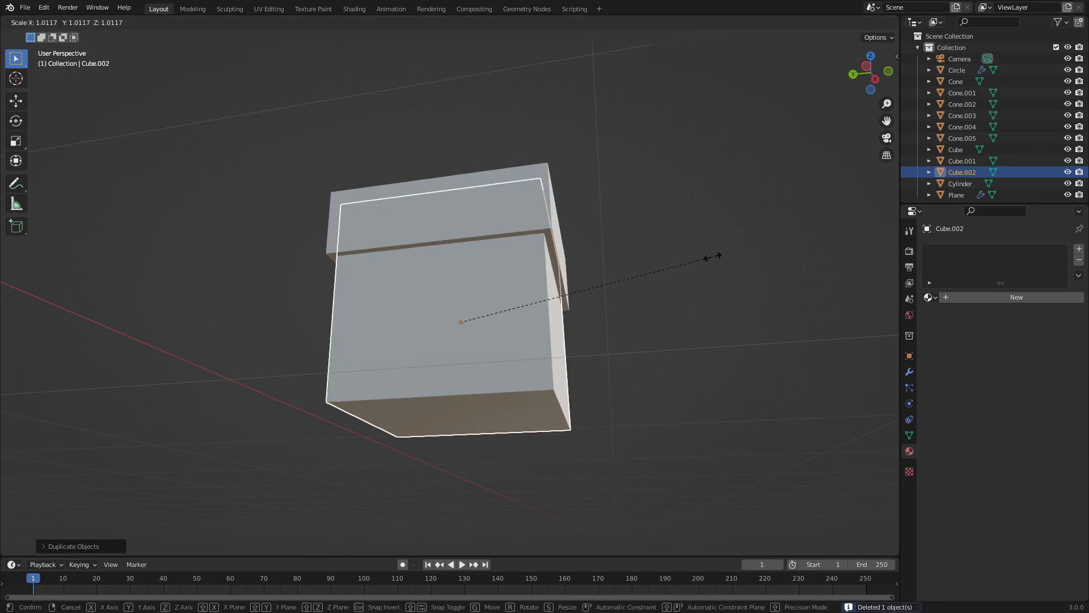
{"action": "left_click", "coordinate": [717, 262]}
Narrow the body's copy along Y into a ribbon strip and adjust its extent along X.
{"action": "middle_click_drag", "start_coordinate": [717, 265], "coordinate": [720, 306]}
{"action": "key", "text": "s"}
{"action": "key", "text": "y"}
{"action": "left_click", "coordinate": [686, 297]}
{"action": "key", "text": "s"}
{"action": "key", "text": "x"}
{"action": "left_click", "coordinate": [488, 310]}
{"action": "middle_click_drag", "start_coordinate": [488, 310], "coordinate": [644, 294]}
Duplicate the body's ribbon strip and rotate the copy around Z to cross the first strip.
{"action": "key", "text": "shift+d"}
{"action": "key", "text": "r"}
{"action": "key", "text": "z"}
{"action": "left_click", "coordinate": [592, 278]}
Duplicate the lid in place and narrow the copy along Y into a ribbon strip.
{"action": "left_click", "coordinate": [589, 277]}
{"action": "key", "text": "shift+d"}
{"action": "right_click", "coordinate": [632, 266]}
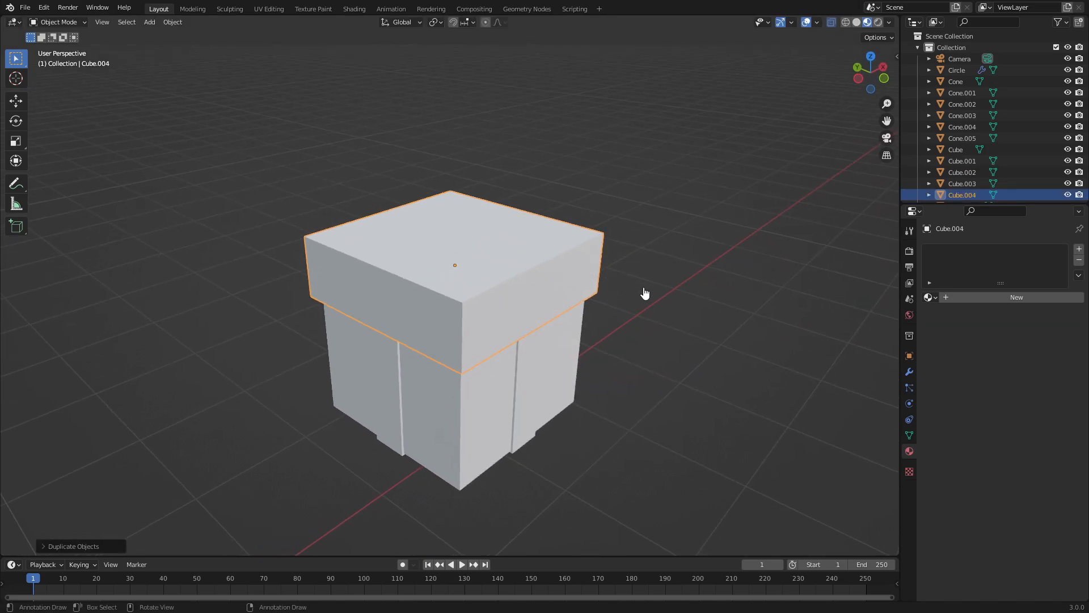
{"action": "key", "text": "s"}
{"action": "key", "text": "y"}
{"action": "left_click", "coordinate": [455, 275]}
Widen the lid's ribbon strip along Y to match the strip on the box body.
{"action": "middle_click_drag", "start_coordinate": [455, 276], "coordinate": [560, 208]}
{"action": "scroll", "coordinate": [576, 240], "scroll_direction": "up", "scroll_amount": 4}
{"action": "key", "text": "s"}
{"action": "right_click", "coordinate": [573, 209]}
{"action": "key", "text": "s"}
{"action": "key", "text": "y"}
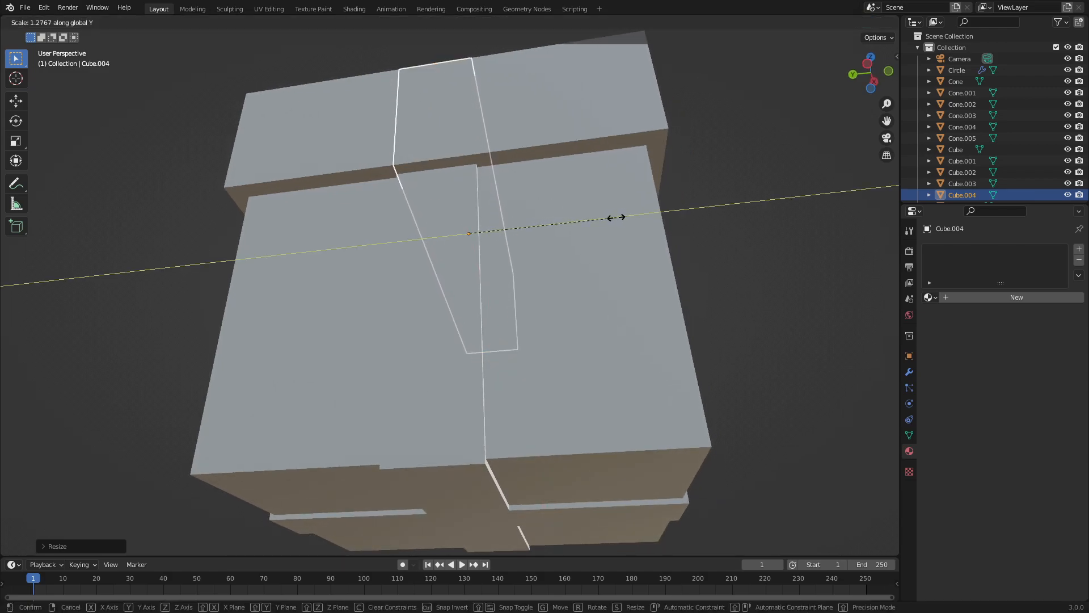
{"action": "left_click", "coordinate": [608, 218]}
Scale the lid's ribbon strip up slightly overall and along Z so it protrudes from the lid.
{"action": "middle_click_drag", "start_coordinate": [596, 222], "coordinate": [739, 270]}
{"action": "key", "text": "s"}
{"action": "left_click", "coordinate": [662, 277]}
{"action": "key", "text": "s"}
{"action": "key", "text": "z"}
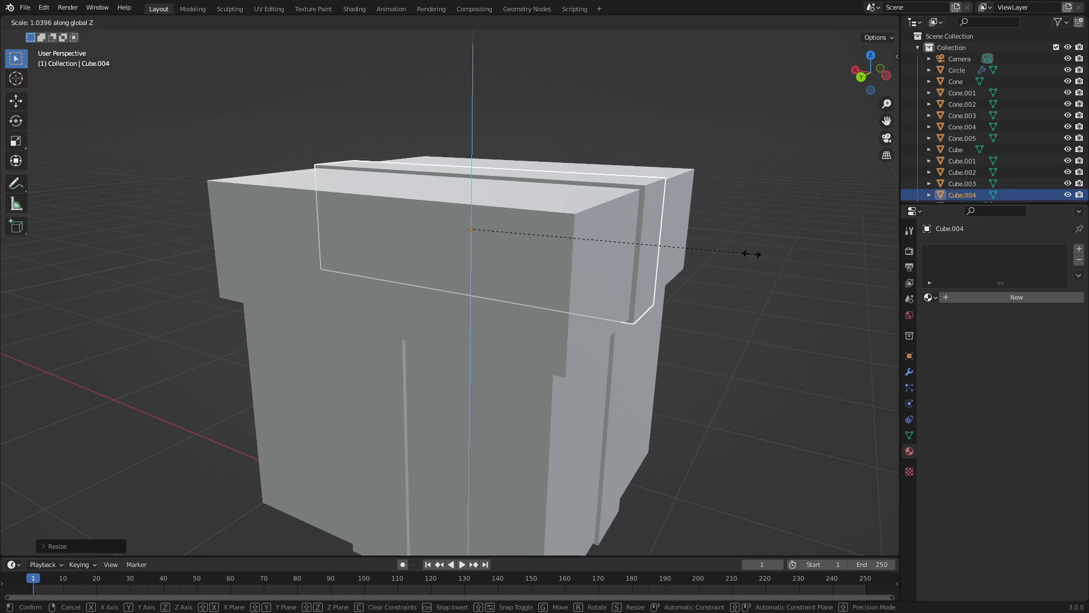
{"action": "left_click", "coordinate": [753, 257]}
Duplicate the lid's ribbon strip and rotate the copy 90° around Z.
{"action": "middle_click_drag", "start_coordinate": [754, 260], "coordinate": [576, 267]}
{"action": "key", "text": "shift+d"}
{"action": "type", "text": "rz90"}
{"action": "key", "text": "Return"}
{"action": "scroll", "coordinate": [576, 267], "scroll_direction": "down", "scroll_amount": 4}
{"action": "middle_click_drag", "start_coordinate": [491, 272], "coordinate": [607, 171]}
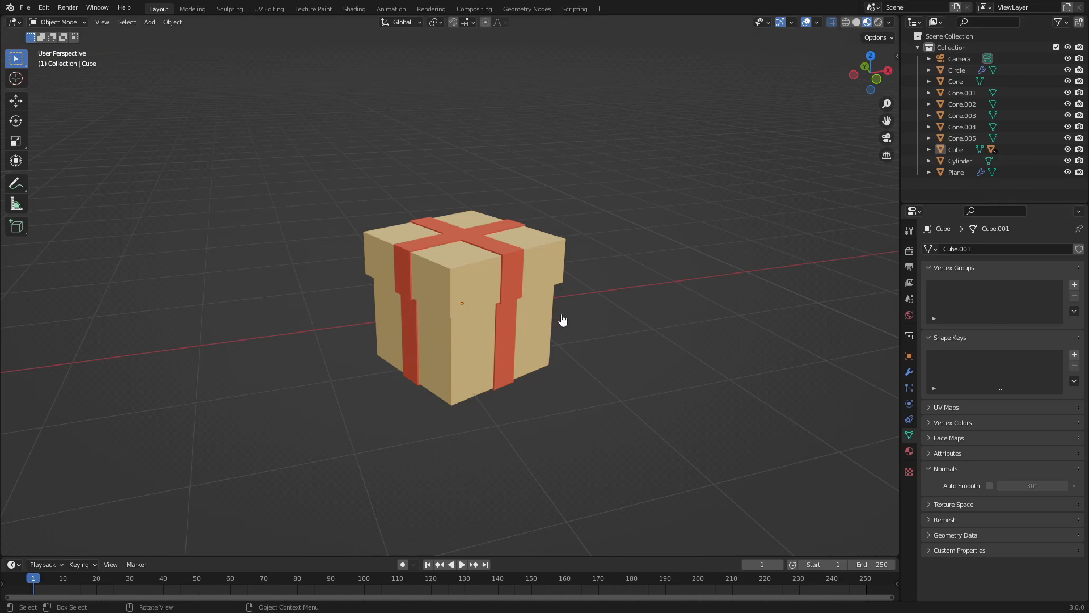
Select all parts of the gift box and move them along X back toward the tree.
{"action": "scroll", "coordinate": [620, 333], "scroll_direction": "up", "scroll_amount": 1}
{"action": "scroll", "coordinate": [620, 334], "scroll_direction": "up", "scroll_amount": 1}
{"action": "middle_click_drag", "start_coordinate": [681, 338], "coordinate": [687, 309]}
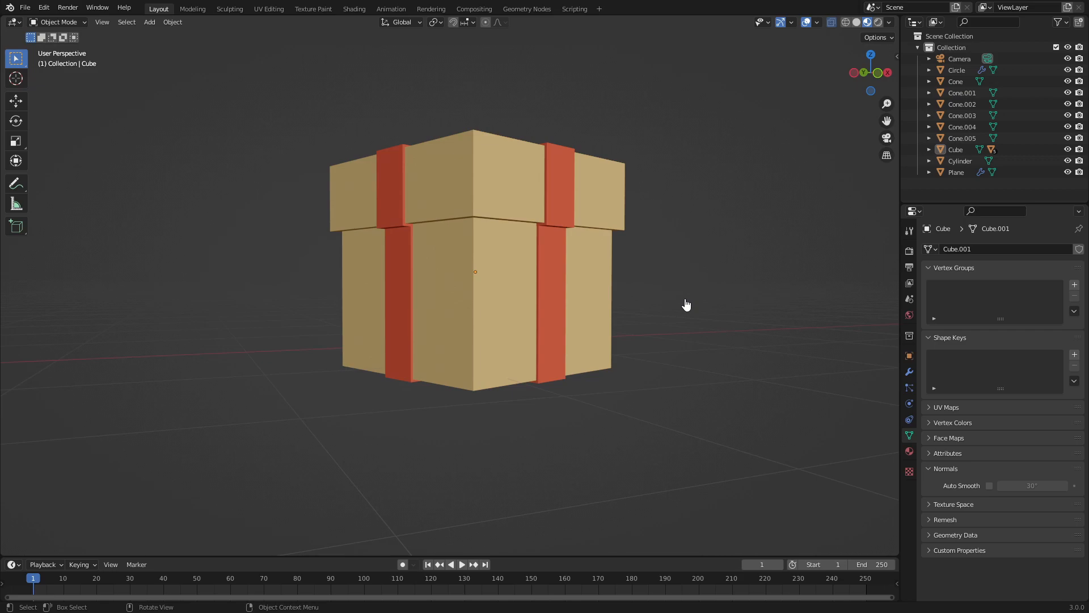
{"action": "scroll", "coordinate": [632, 309], "scroll_direction": "down", "scroll_amount": 3}
{"action": "left_click_drag", "start_coordinate": [619, 400], "coordinate": [332, 179]}
{"action": "scroll", "coordinate": [489, 285], "scroll_direction": "down", "scroll_amount": 3}
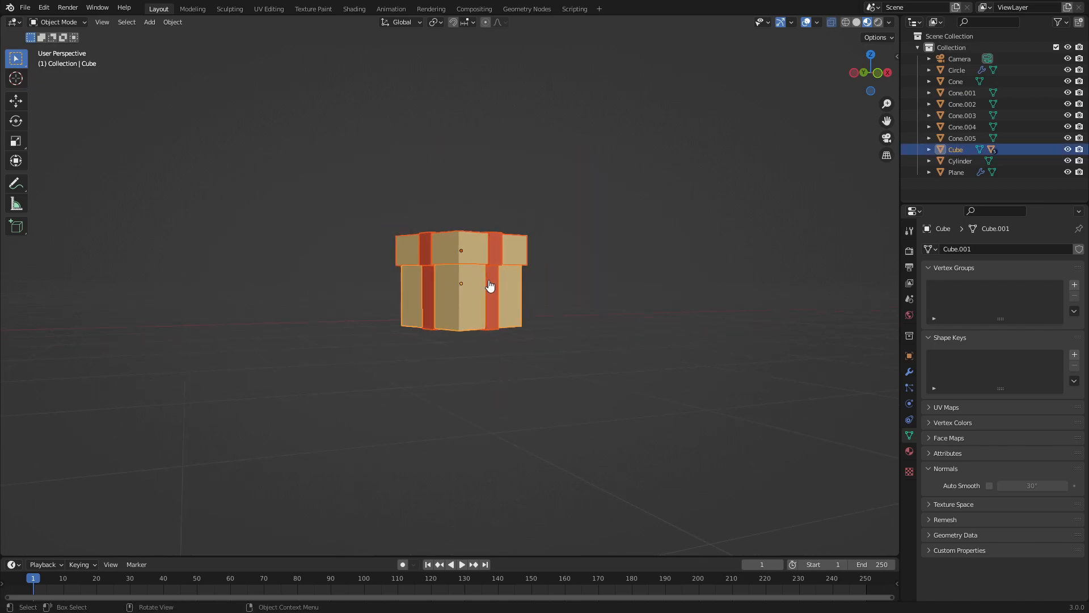
{"action": "middle_click_drag", "start_coordinate": [492, 293], "coordinate": [495, 339]}
{"action": "scroll", "coordinate": [454, 346], "scroll_direction": "down", "scroll_amount": 5}
{"action": "middle_click_drag", "start_coordinate": [416, 347], "coordinate": [762, 290]}
{"action": "key", "text": "g"}
{"action": "key", "text": "x"}
{"action": "left_click", "coordinate": [104, 404]}
Move the gift box along X onto the snow disc beside the tree.
{"action": "middle_click_drag", "start_coordinate": [105, 407], "coordinate": [562, 370], "text": "shift"}
{"action": "scroll", "coordinate": [578, 351], "scroll_direction": "up", "scroll_amount": 3}
{"action": "key", "text": "g"}
{"action": "key", "text": "x"}
{"action": "left_click", "coordinate": [623, 353]}
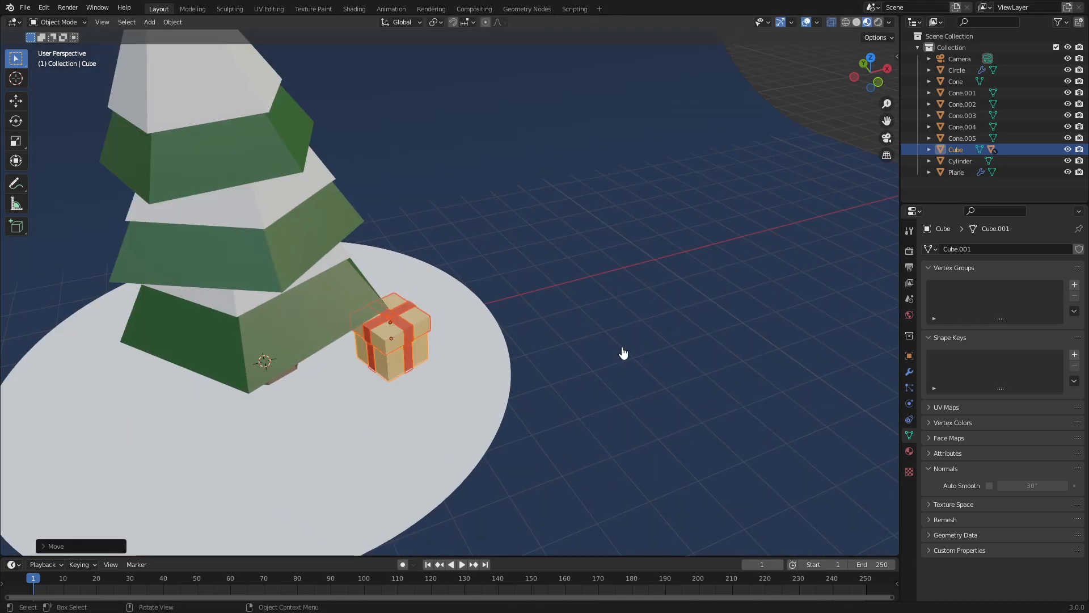
In the camera view with overlays hidden, move the gift box along X closer to the trunk.
{"action": "key", "text": "KP_0"}
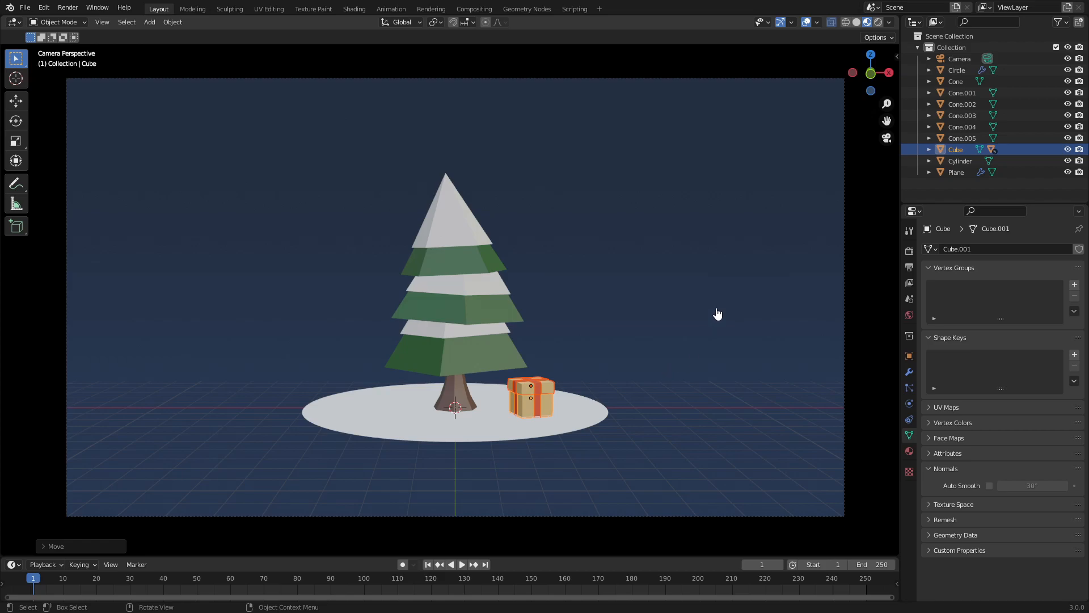
{"action": "left_click", "coordinate": [782, 140]}
{"action": "left_click", "coordinate": [806, 23]}
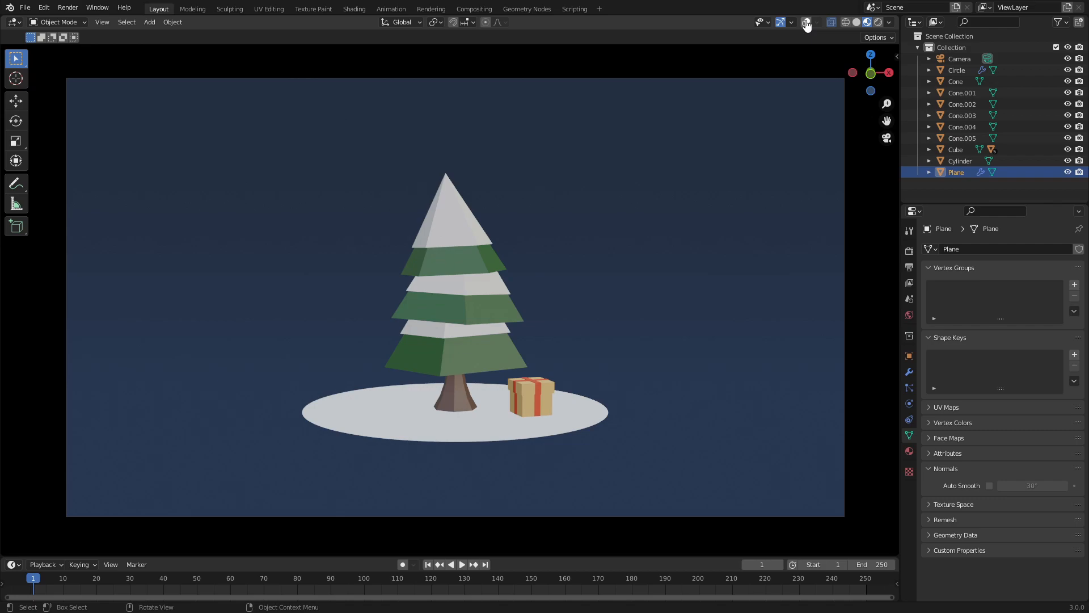
{"action": "left_click", "coordinate": [555, 389]}
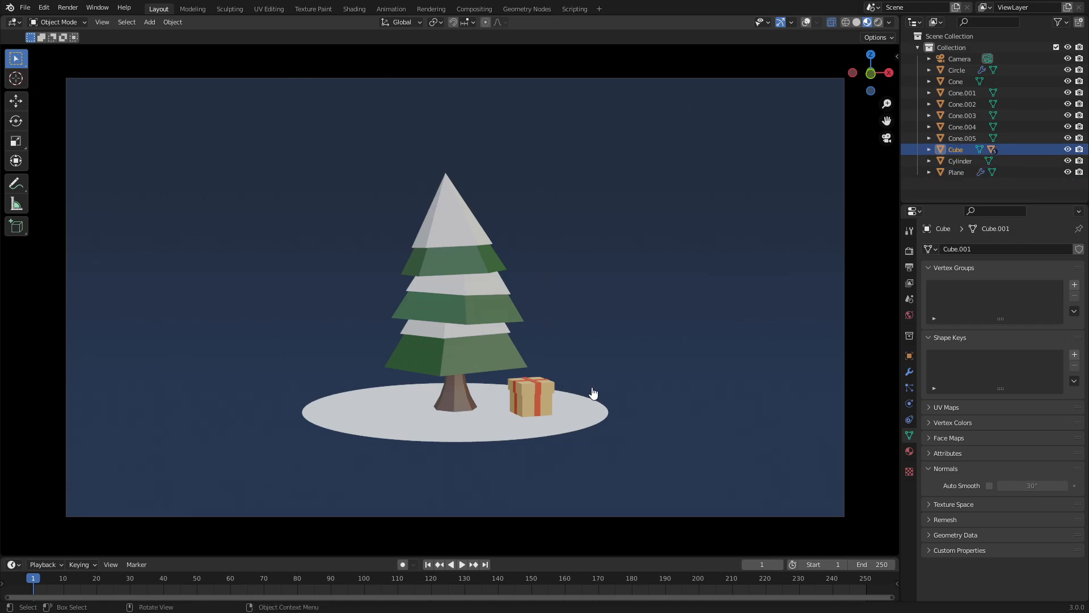
{"action": "key", "text": "g"}
{"action": "key", "text": "x"}
{"action": "left_click", "coordinate": [574, 391]}
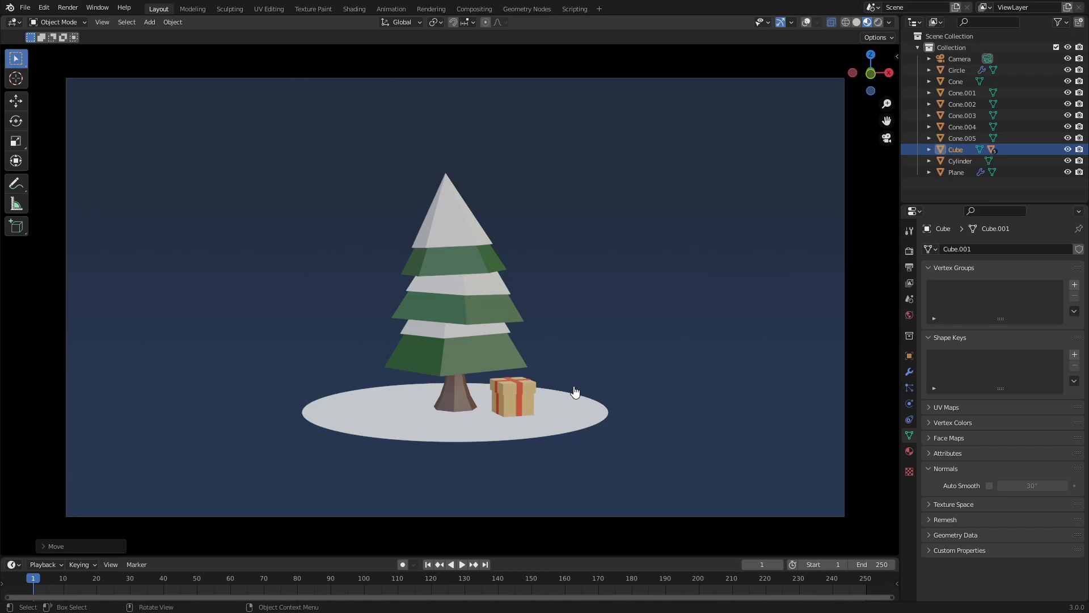
Set the camera's focal length to 44 mm.
{"action": "left_click", "coordinate": [955, 61]}
{"action": "mouse_move", "coordinate": [1026, 304]}
{"action": "left_mouse_down"}
{"action": "mouse_move", "coordinate": [1044, 304]}
{"action": "mouse_move", "coordinate": [1019, 304]}
{"action": "left_mouse_up"}
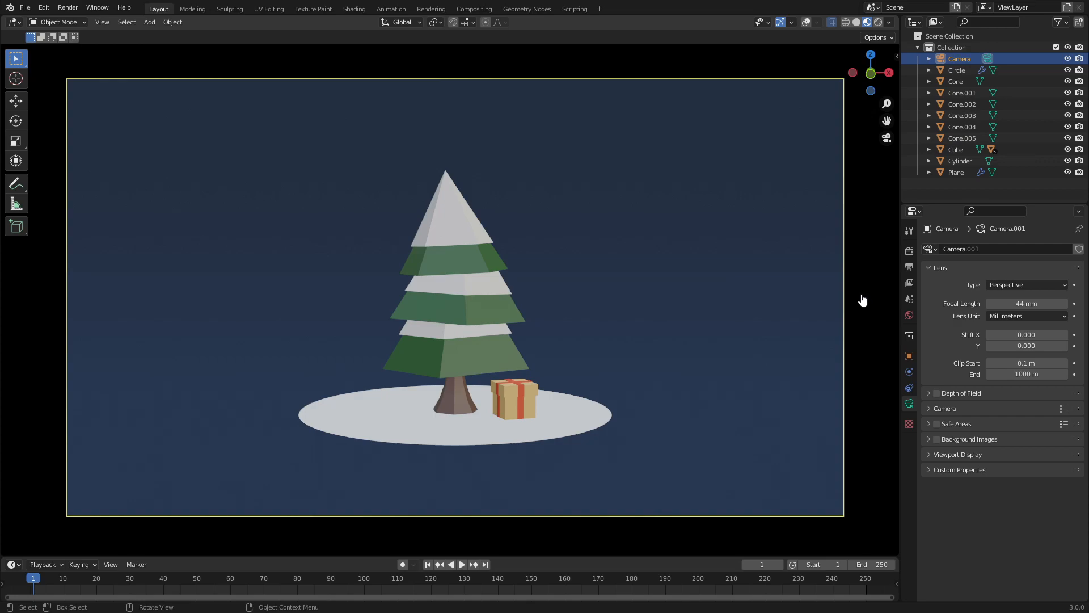
{"action": "left_click", "coordinate": [577, 414]}
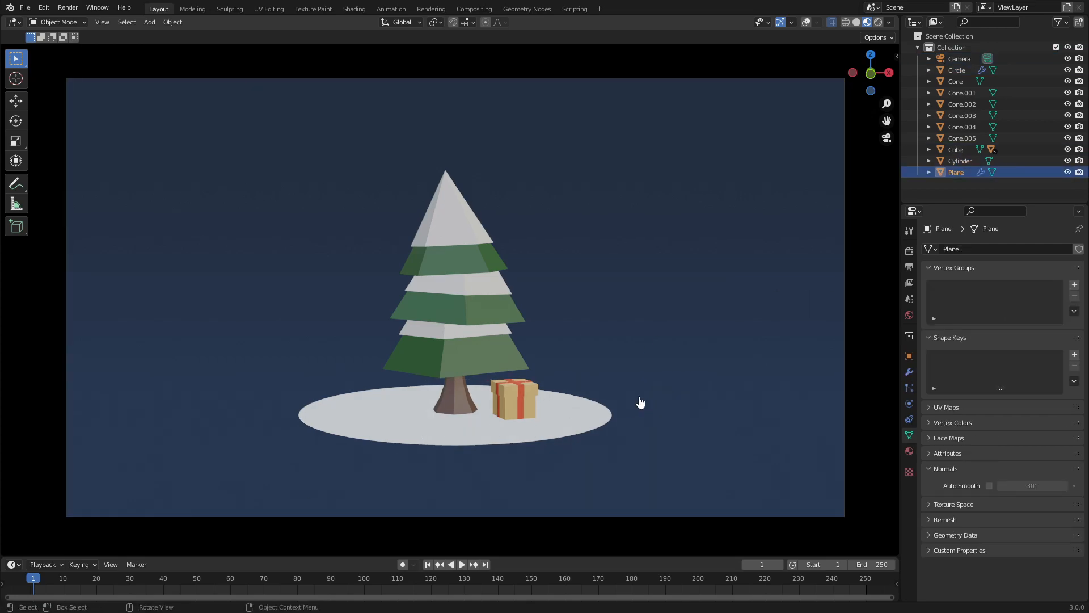